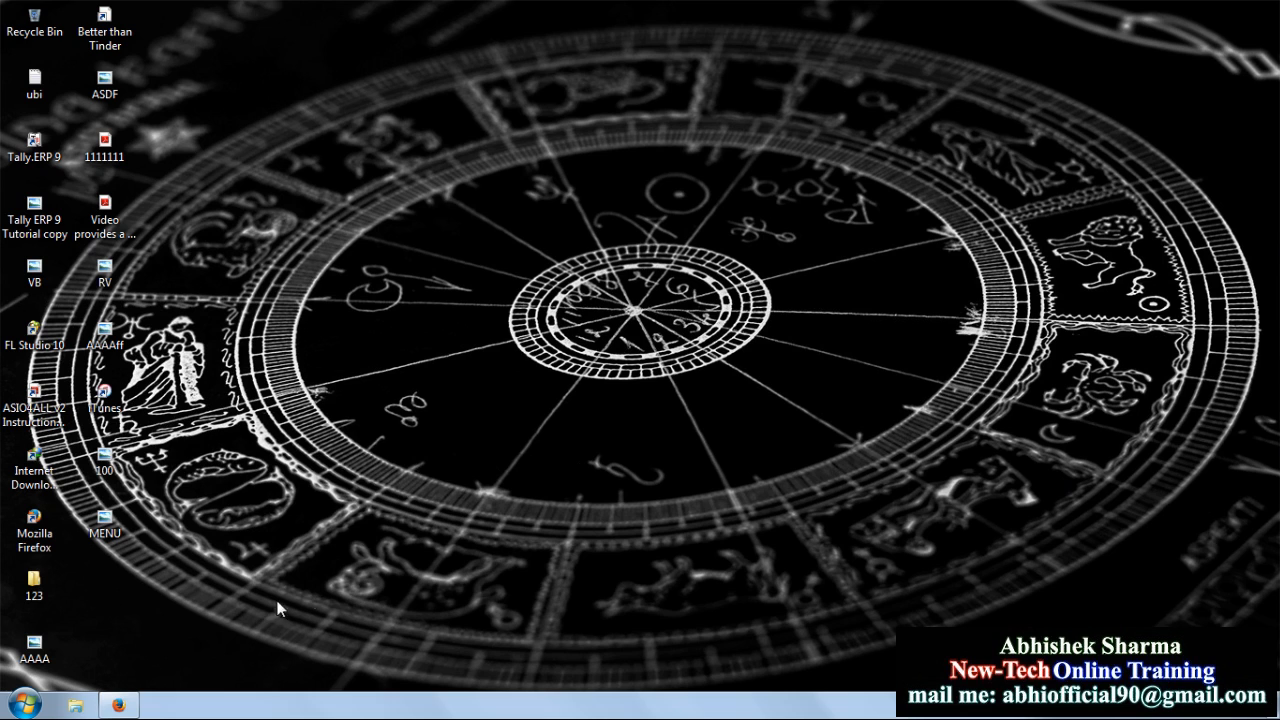
Step: Open Excel 2016 and create a blank workbook
{"action": "left_click", "coordinate": [22, 705]}
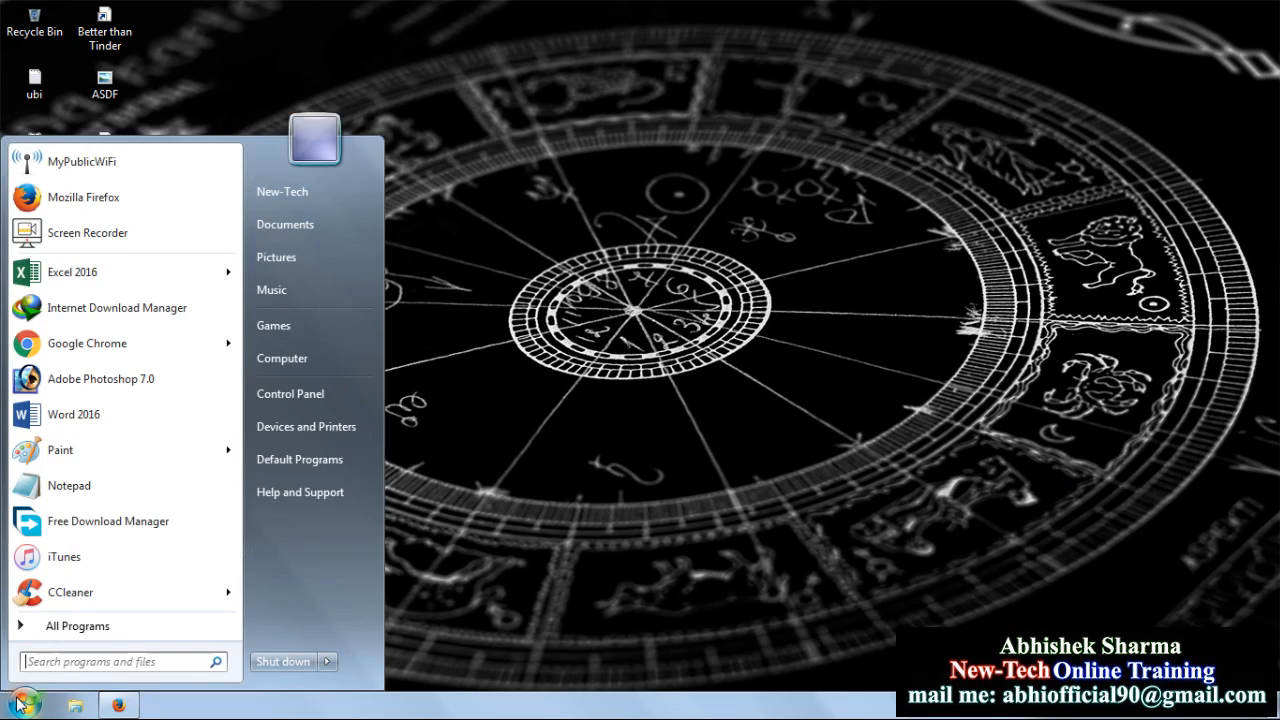
{"action": "left_click", "coordinate": [145, 274]}
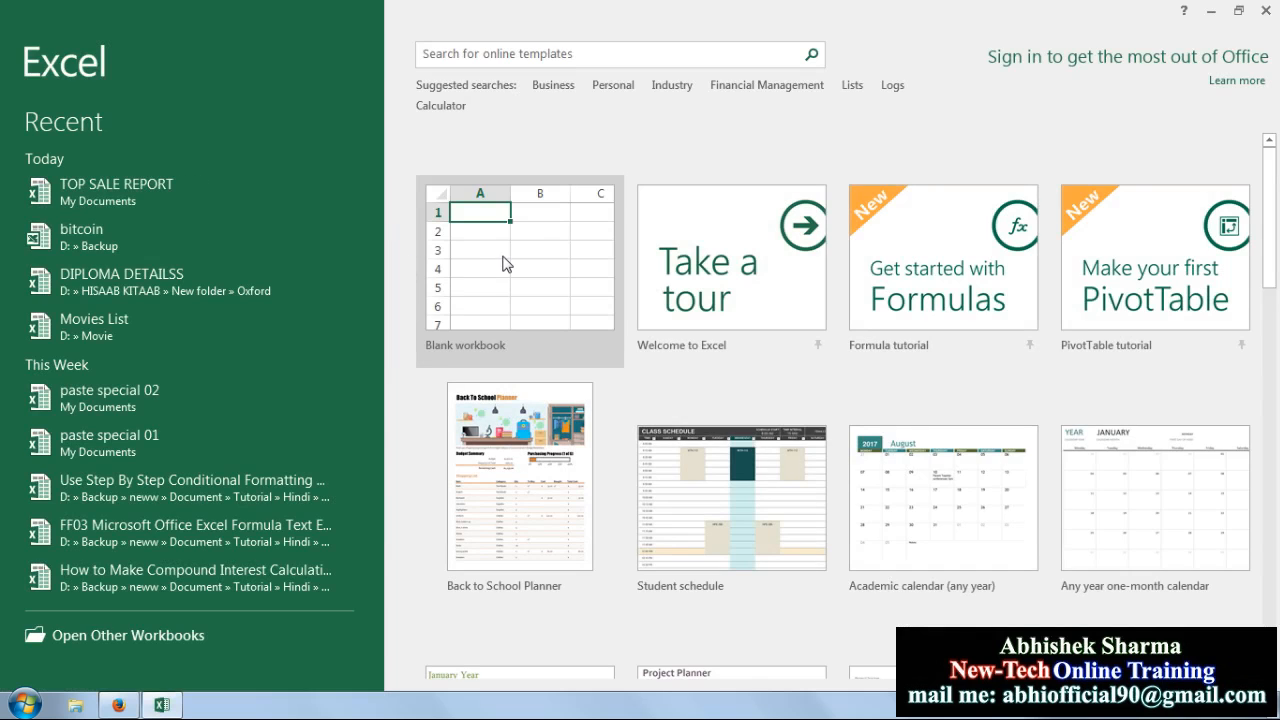
{"action": "left_click", "coordinate": [503, 262]}
{"action": "left_click", "coordinate": [481, 299]}
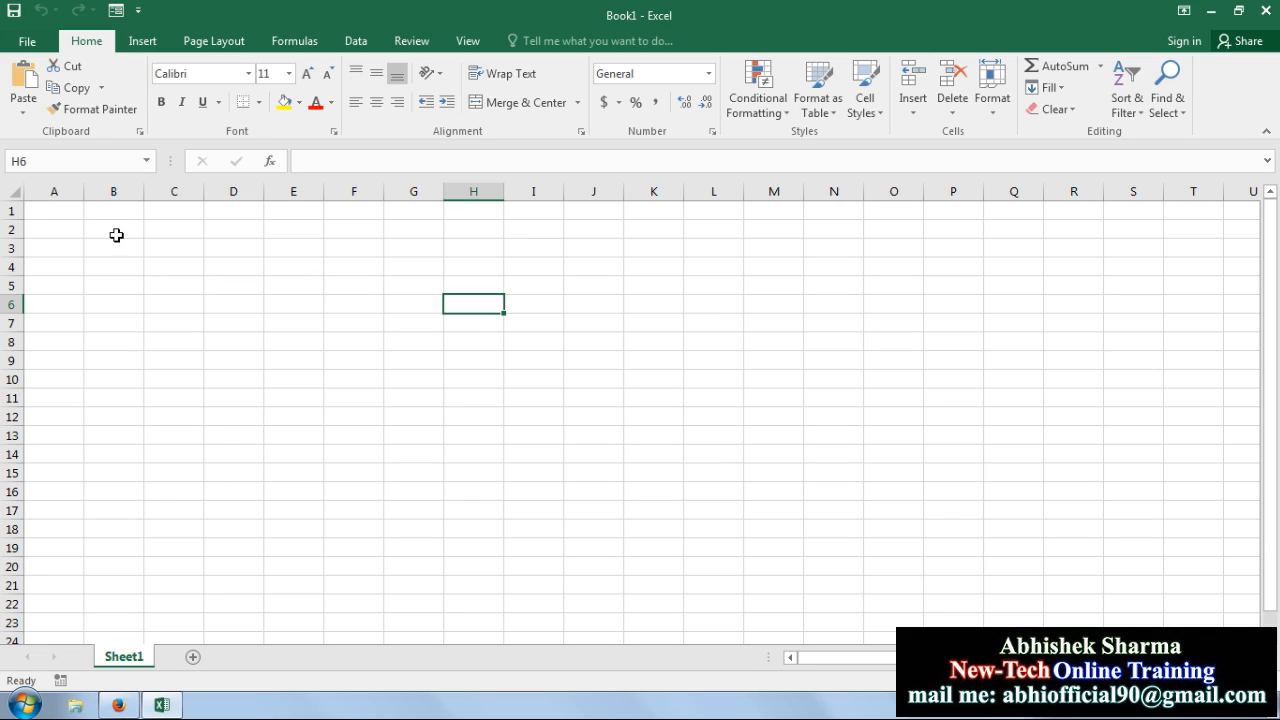
Step: Merge and center the range B2:K3 to make a title cell
{"action": "left_click_drag", "start_coordinate": [116, 230], "coordinate": [666, 250]}
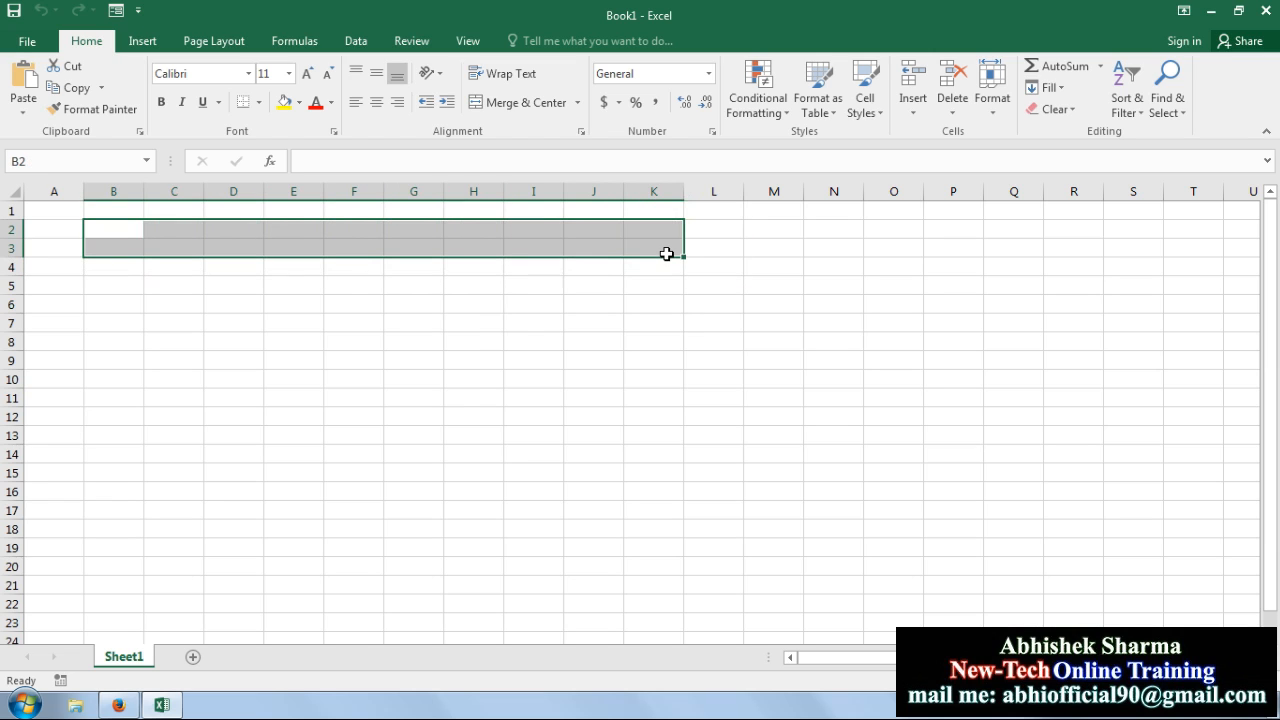
{"action": "left_click", "coordinate": [528, 102]}
{"action": "left_click", "coordinate": [524, 366]}
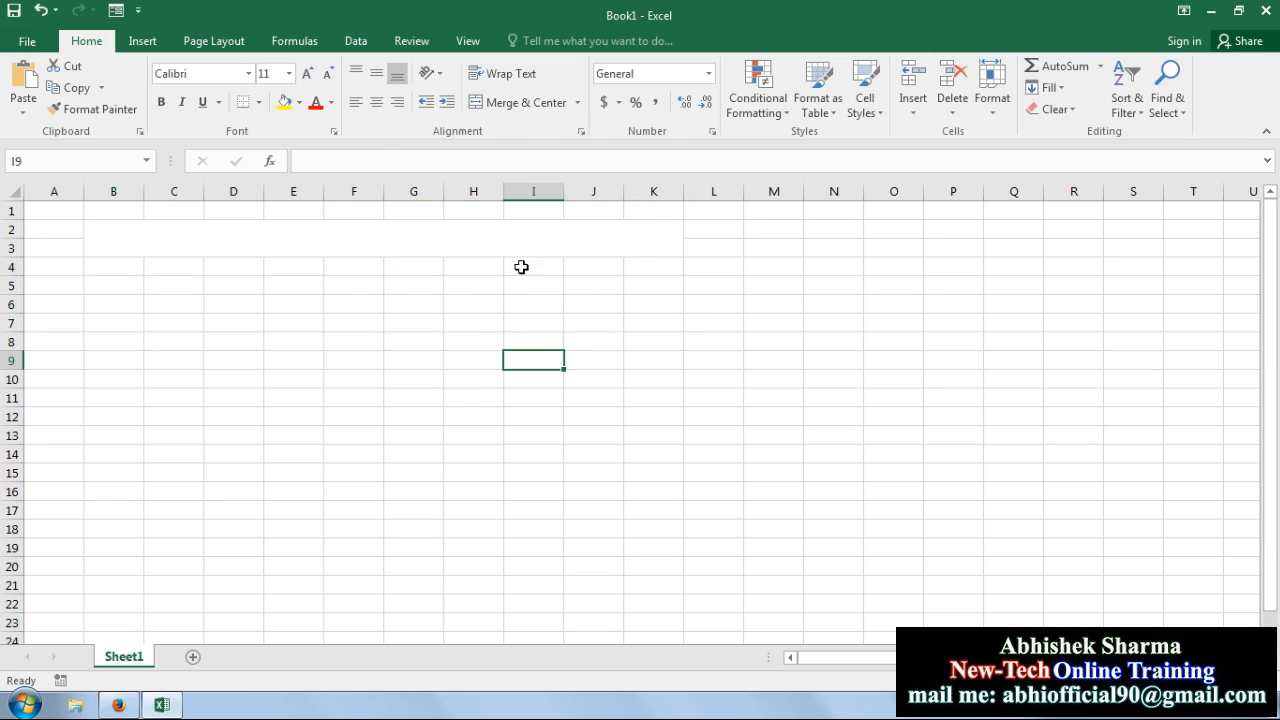
Step: Enter the title "CALCULATION WITH AARAY FORMULA IN EXCEL" in the merged cell B2:K3
{"action": "left_click", "coordinate": [522, 244]}
{"action": "type", "text": "CA"}
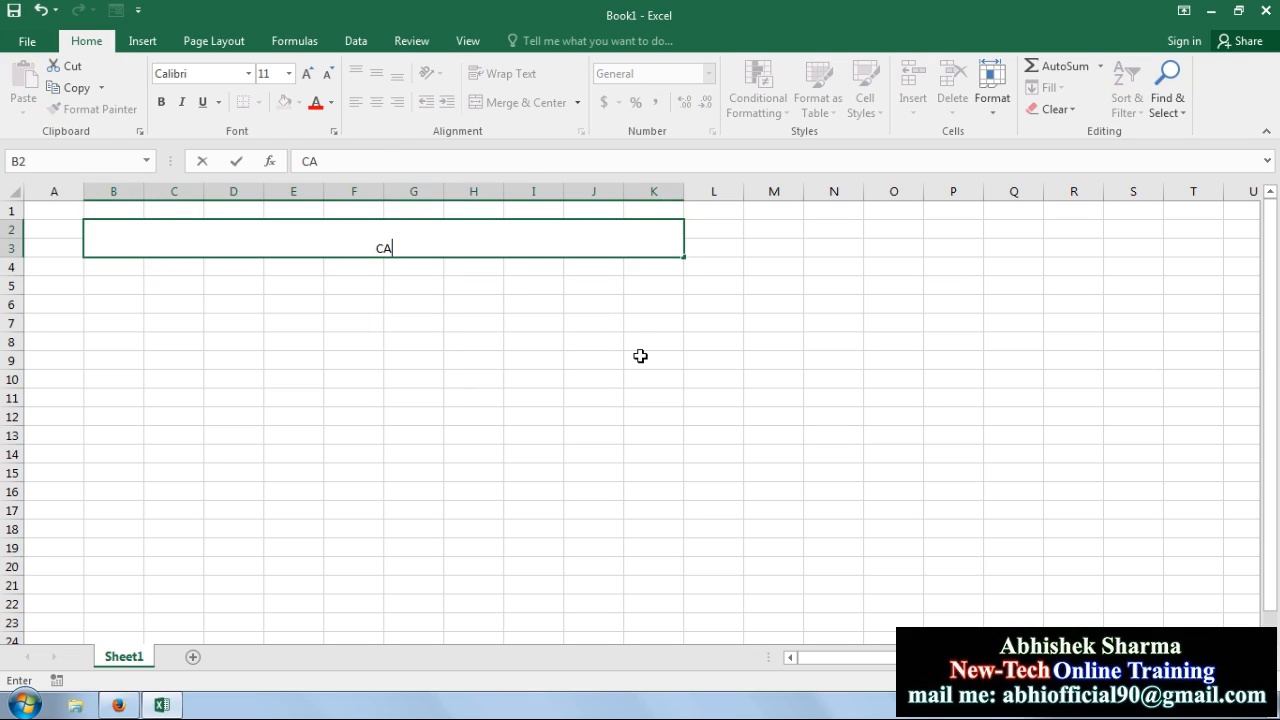
{"action": "type", "text": "LCULATION"}
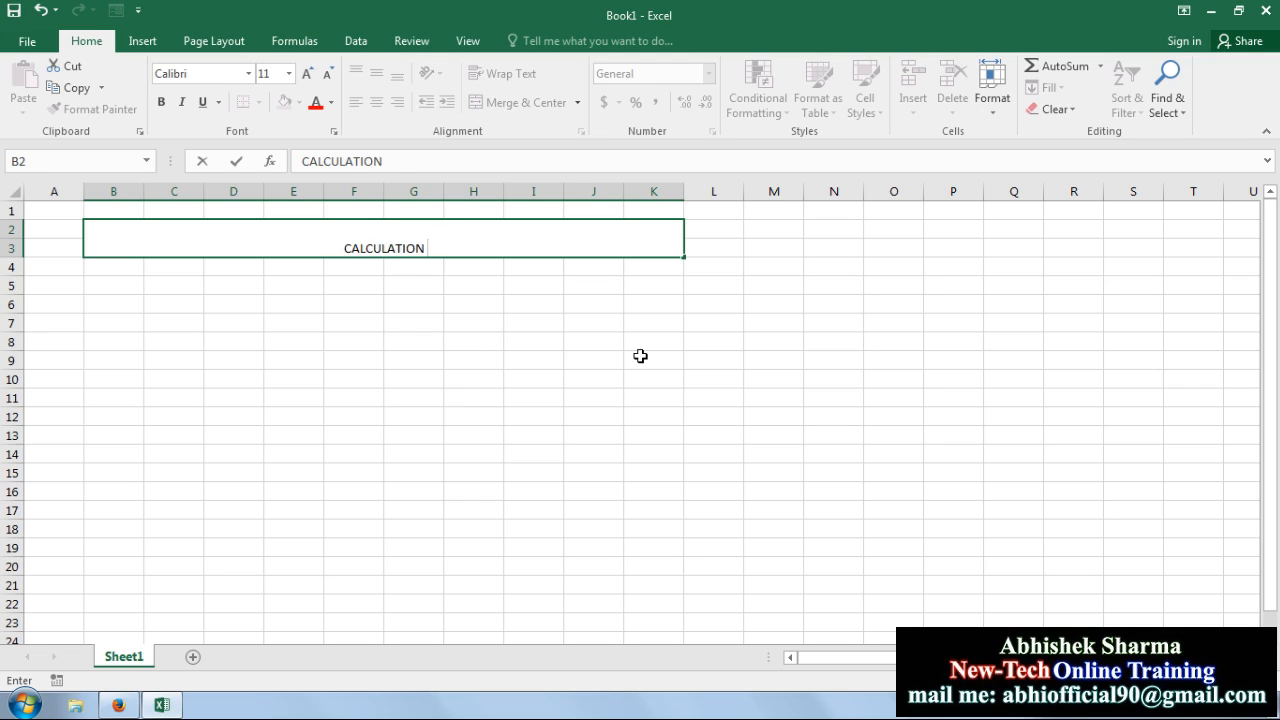
{"action": "type", "text": " WITH AA"}
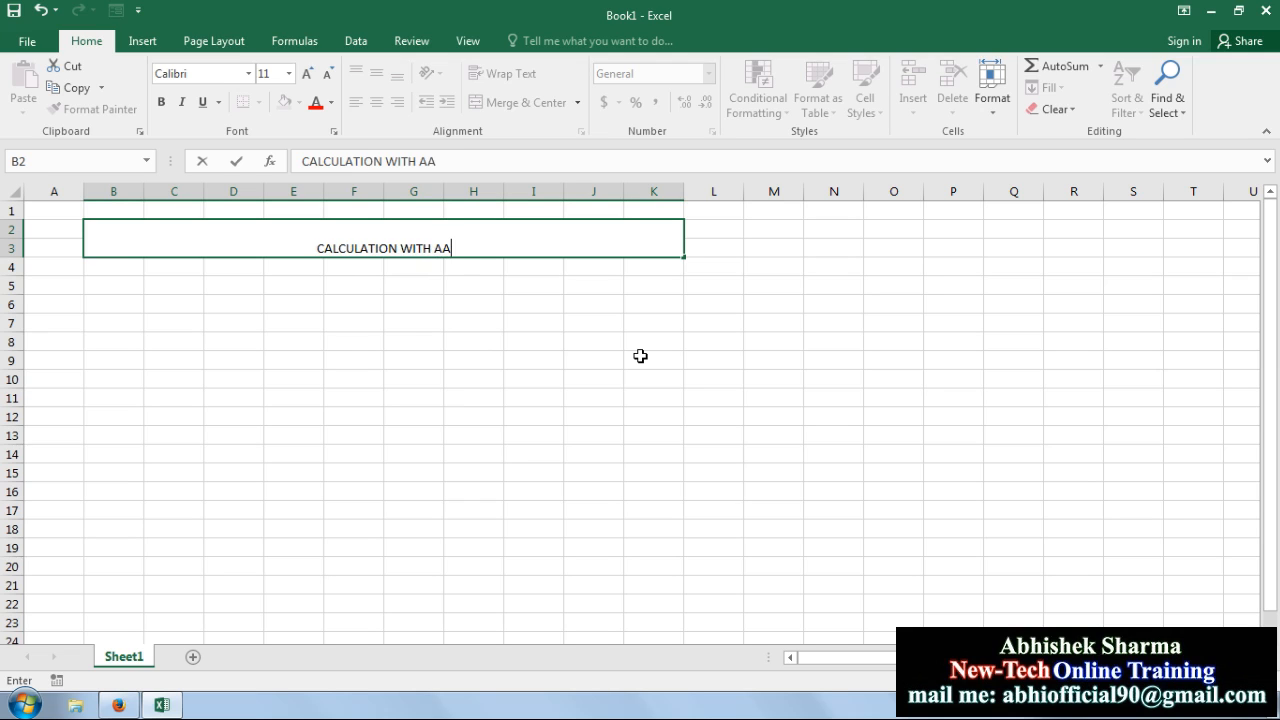
{"action": "type", "text": "RAY FO"}
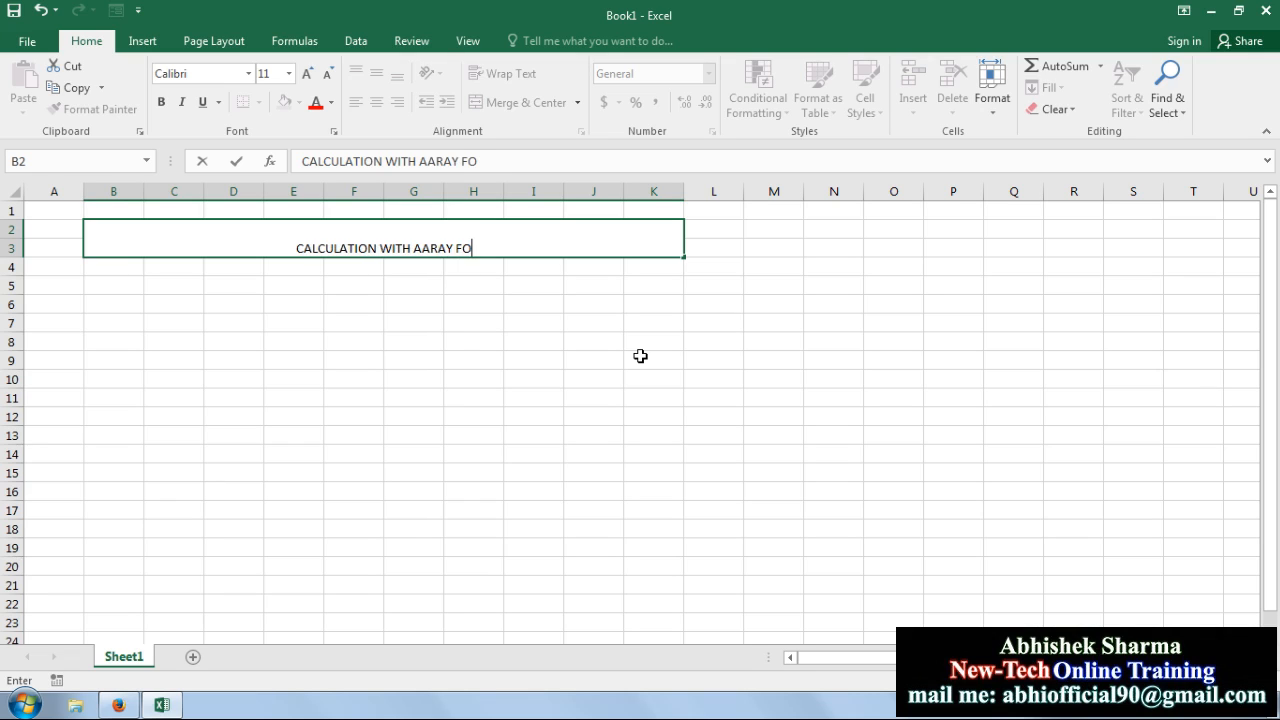
{"action": "type", "text": "RMULA IN EXCEL"}
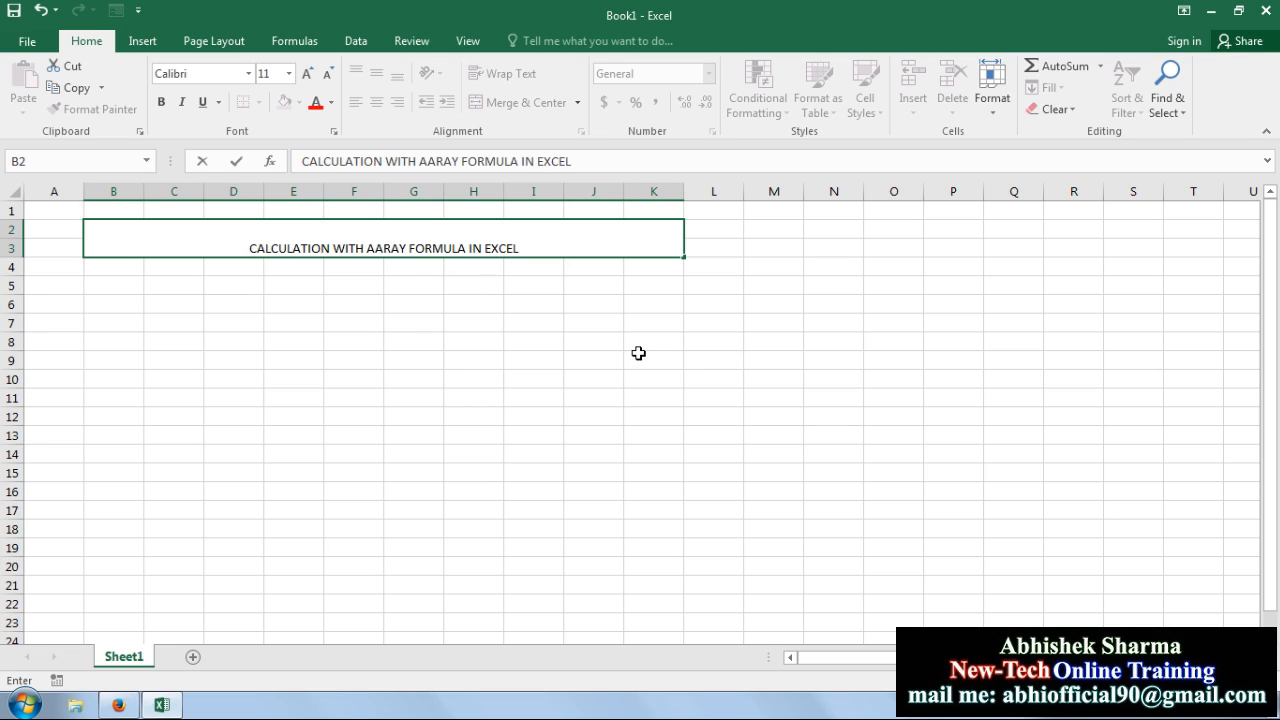
{"action": "left_click", "coordinate": [640, 356]}
Step: Correct the spelling of "AARAY" to "ARRAY" in the merged title cell
{"action": "left_click", "coordinate": [476, 246]}
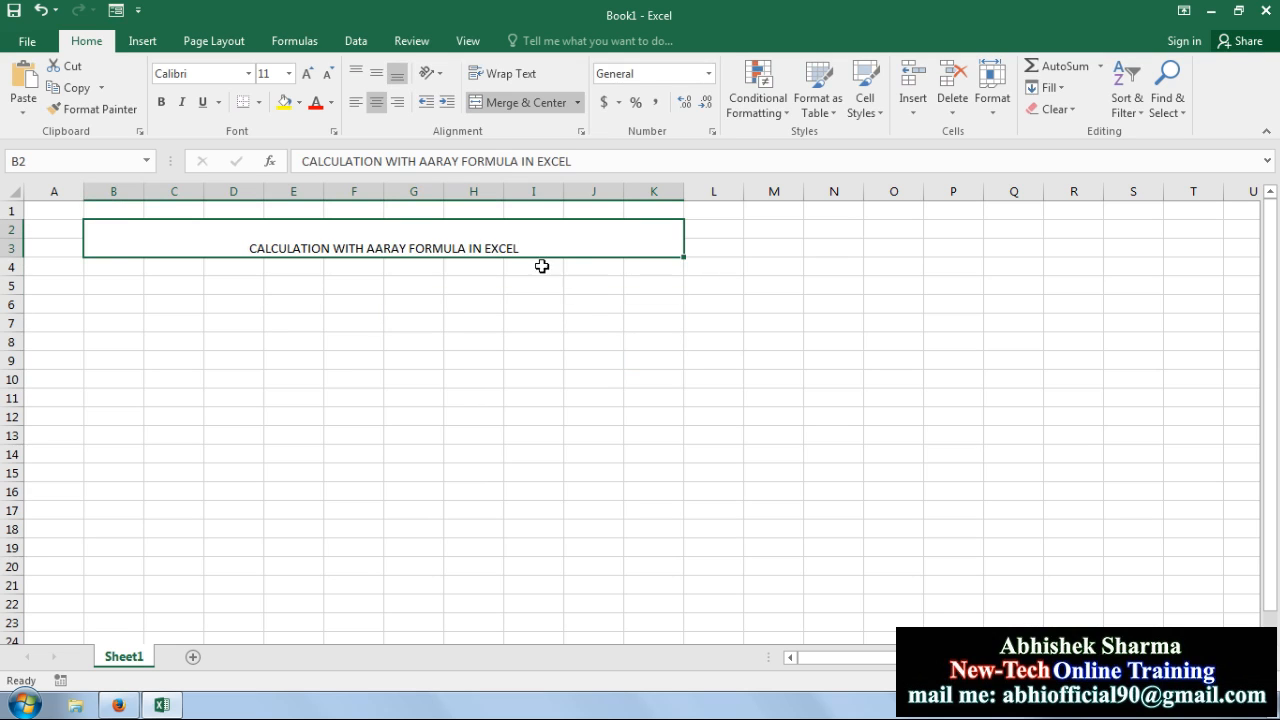
{"action": "double_click", "coordinate": [375, 248]}
{"action": "key", "text": "Delete"}
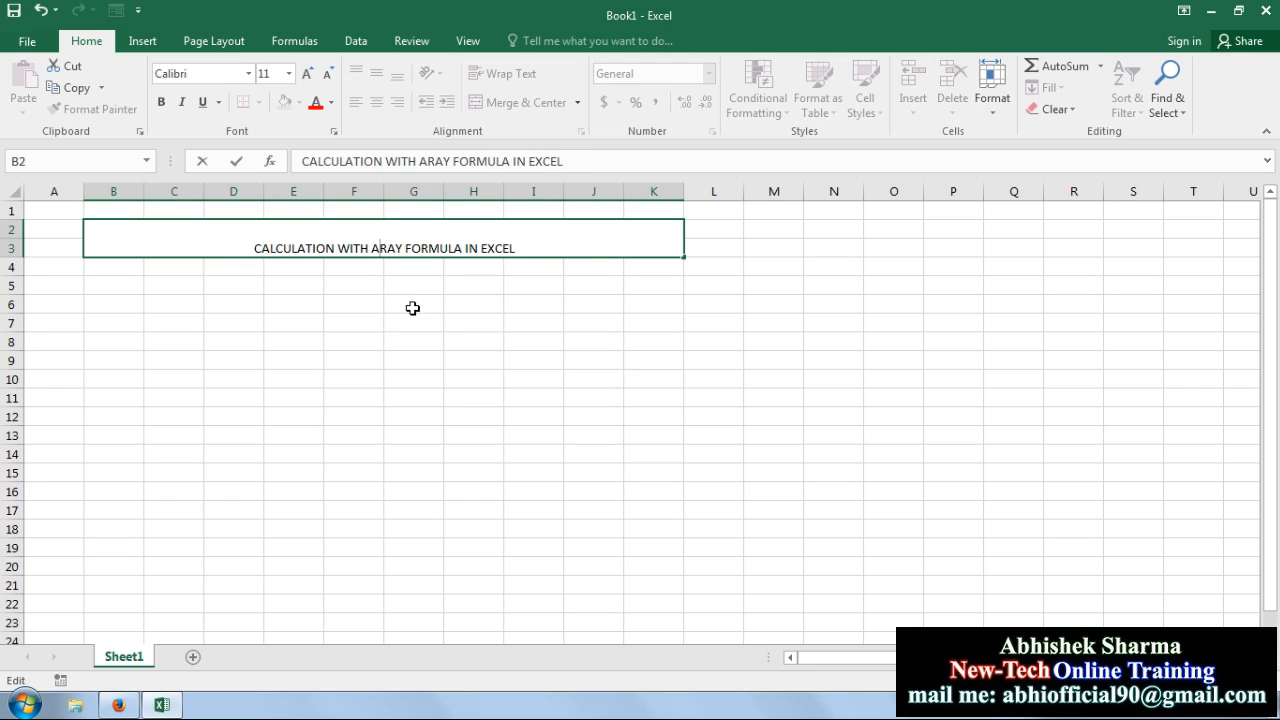
{"action": "type", "text": "R"}
{"action": "key", "text": "Return"}
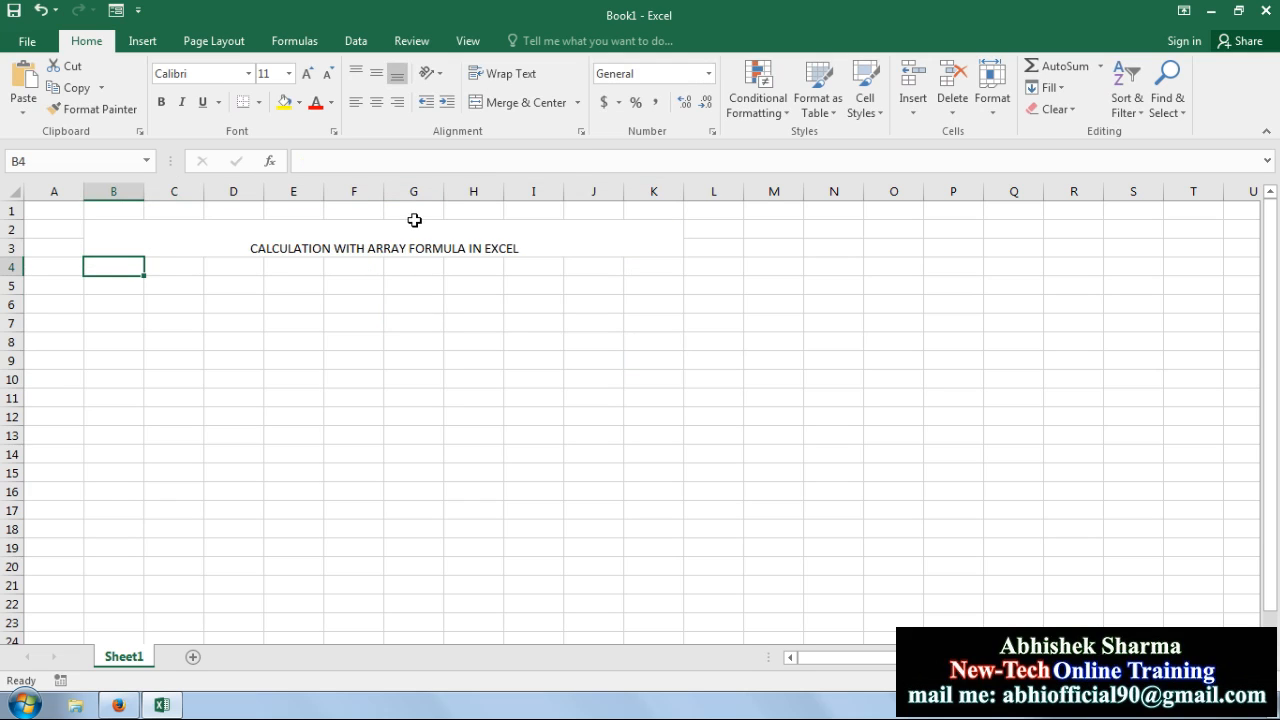
Step: Align the title vertically to the middle of its cell and make it bold at font size 22
{"action": "left_click", "coordinate": [410, 242]}
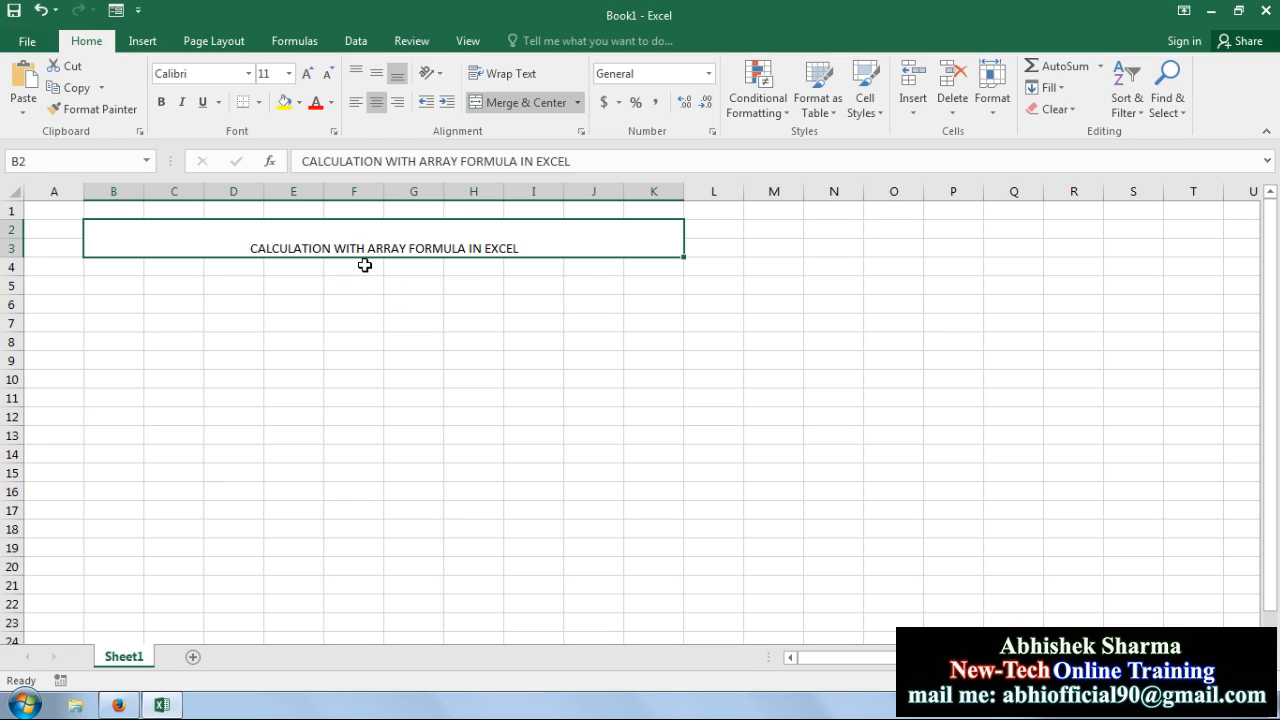
{"action": "left_click", "coordinate": [381, 80]}
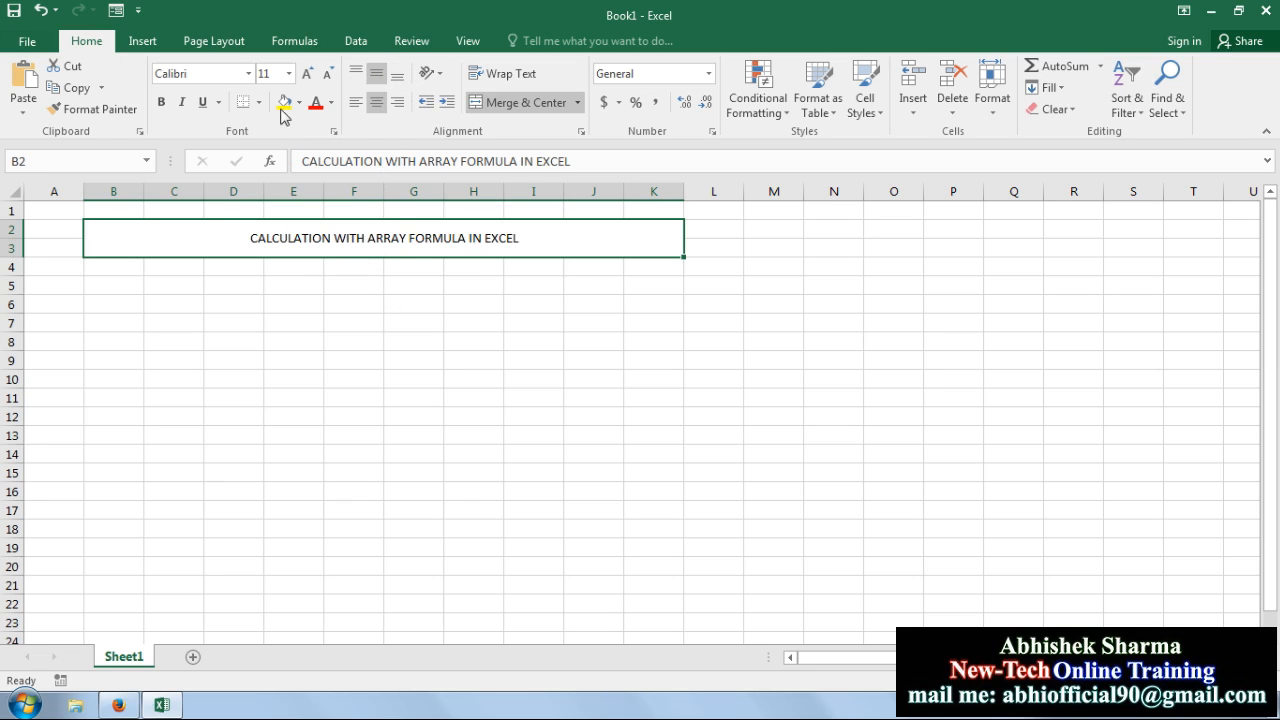
{"action": "left_click", "coordinate": [306, 76]}
{"action": "left_click", "coordinate": [306, 76]}
{"action": "left_click", "coordinate": [307, 74]}
{"action": "left_click", "coordinate": [307, 74]}
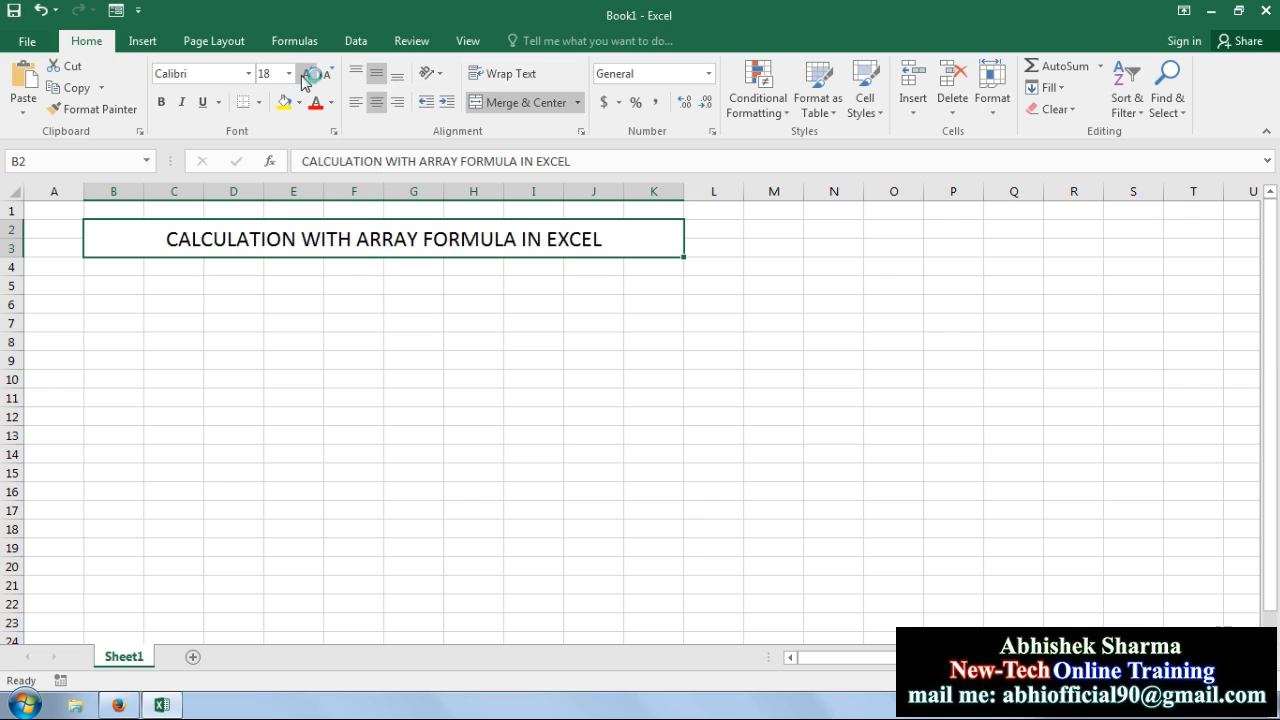
{"action": "left_click", "coordinate": [307, 74]}
{"action": "left_click", "coordinate": [307, 74]}
{"action": "left_click", "coordinate": [161, 102]}
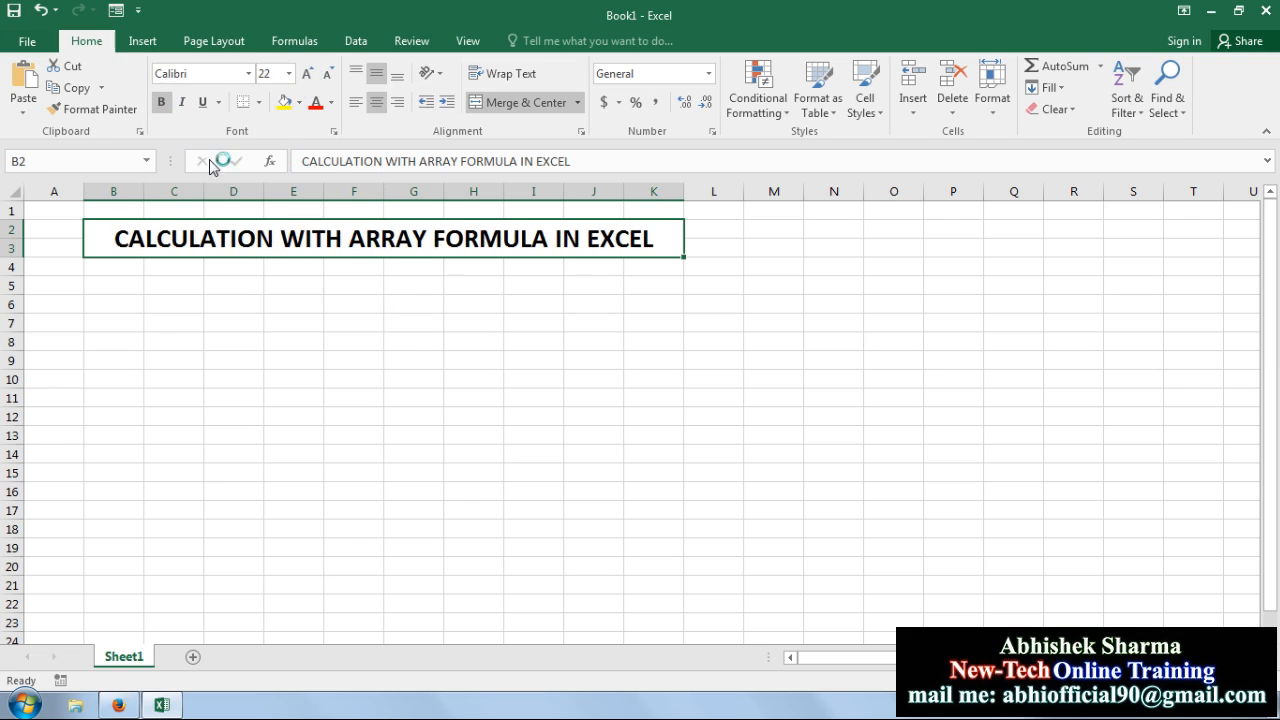
Step: Give the title cell a black fill and white text
{"action": "left_click", "coordinate": [298, 102]}
{"action": "left_click", "coordinate": [299, 136]}
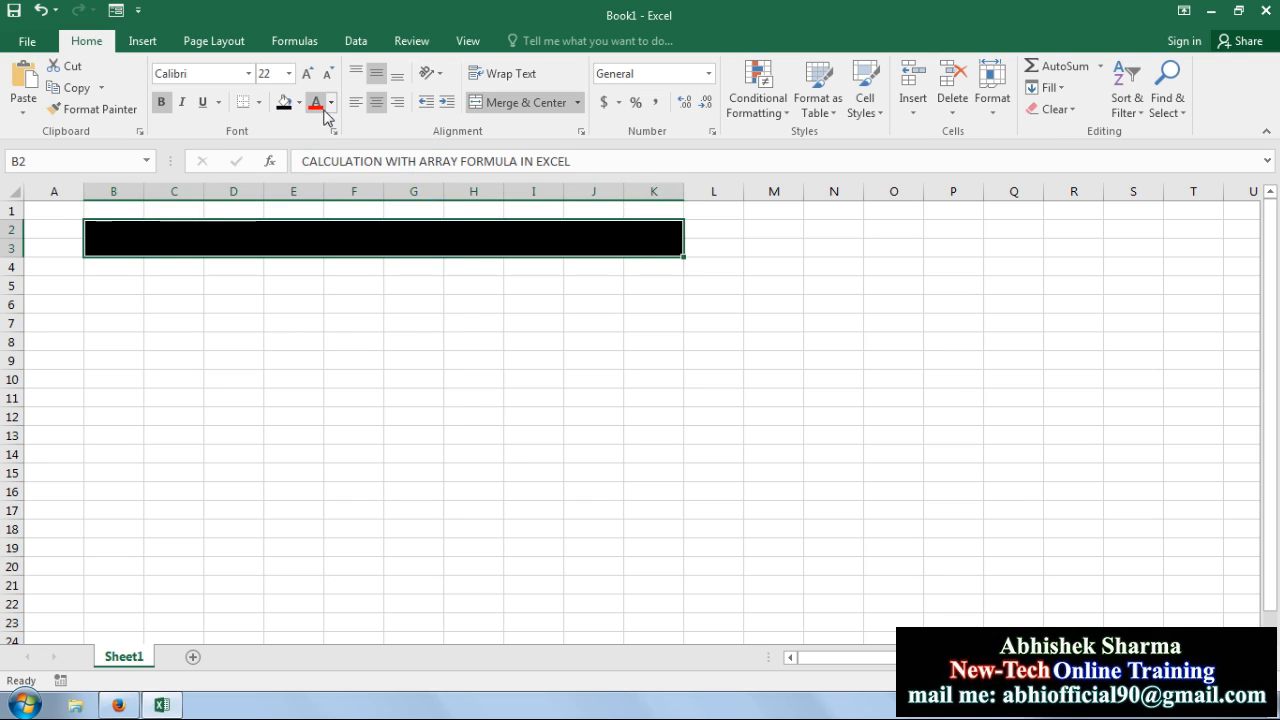
{"action": "left_click", "coordinate": [331, 102]}
{"action": "left_click", "coordinate": [317, 170]}
{"action": "left_click", "coordinate": [200, 338]}
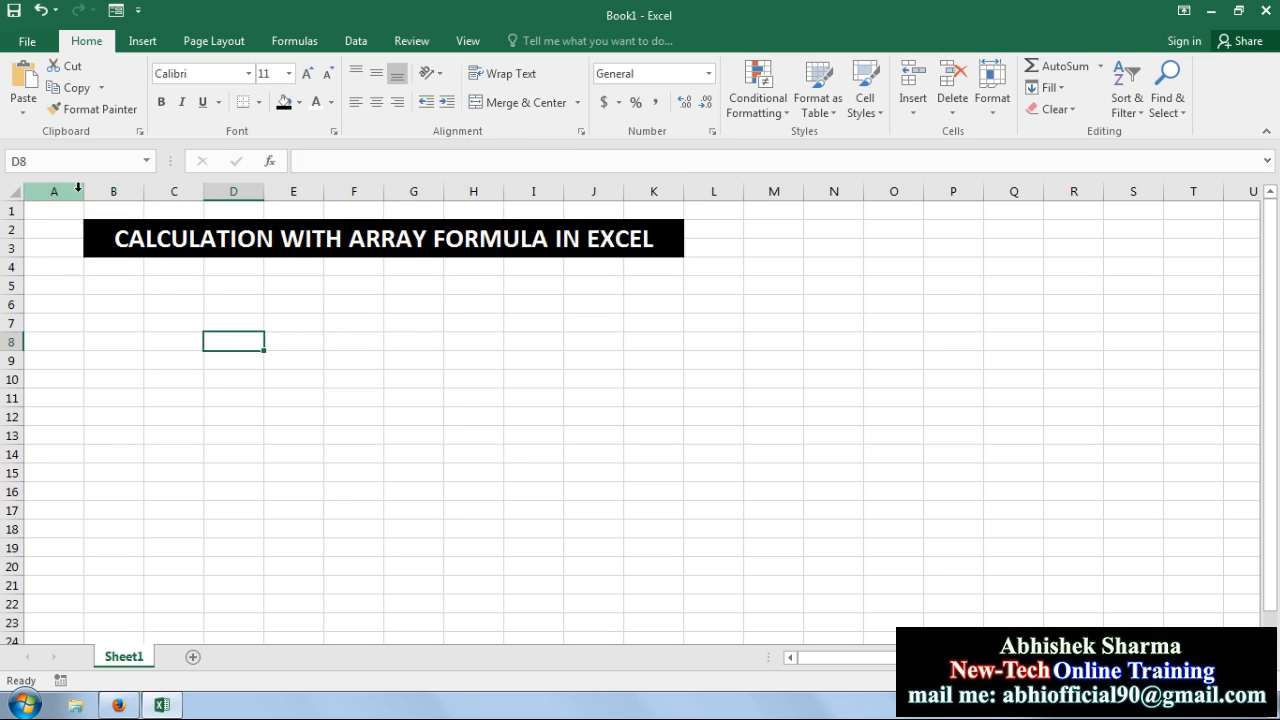
Step: Narrow column A and enter the headers S.NO., ITEMS ID and ITEMS NAME in B5:D5
{"action": "left_click_drag", "start_coordinate": [84, 191], "coordinate": [48, 191]}
{"action": "left_click", "coordinate": [94, 283]}
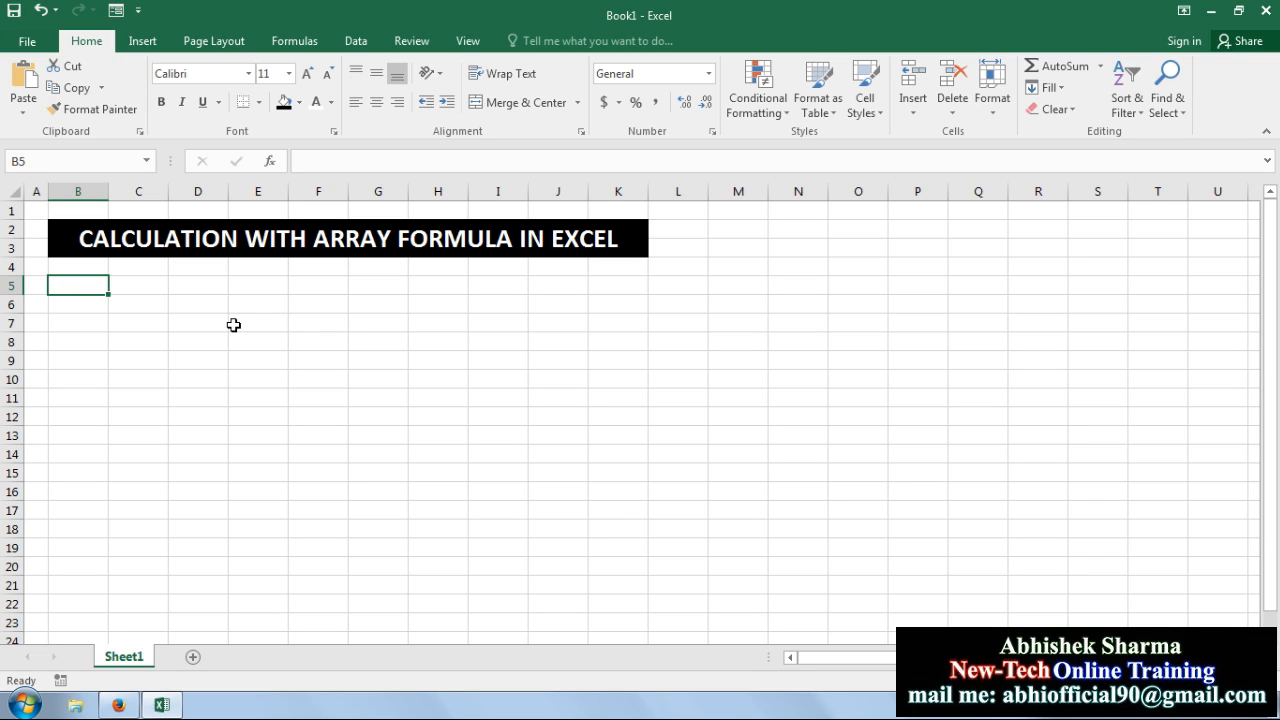
{"action": "type", "text": "S.N"}
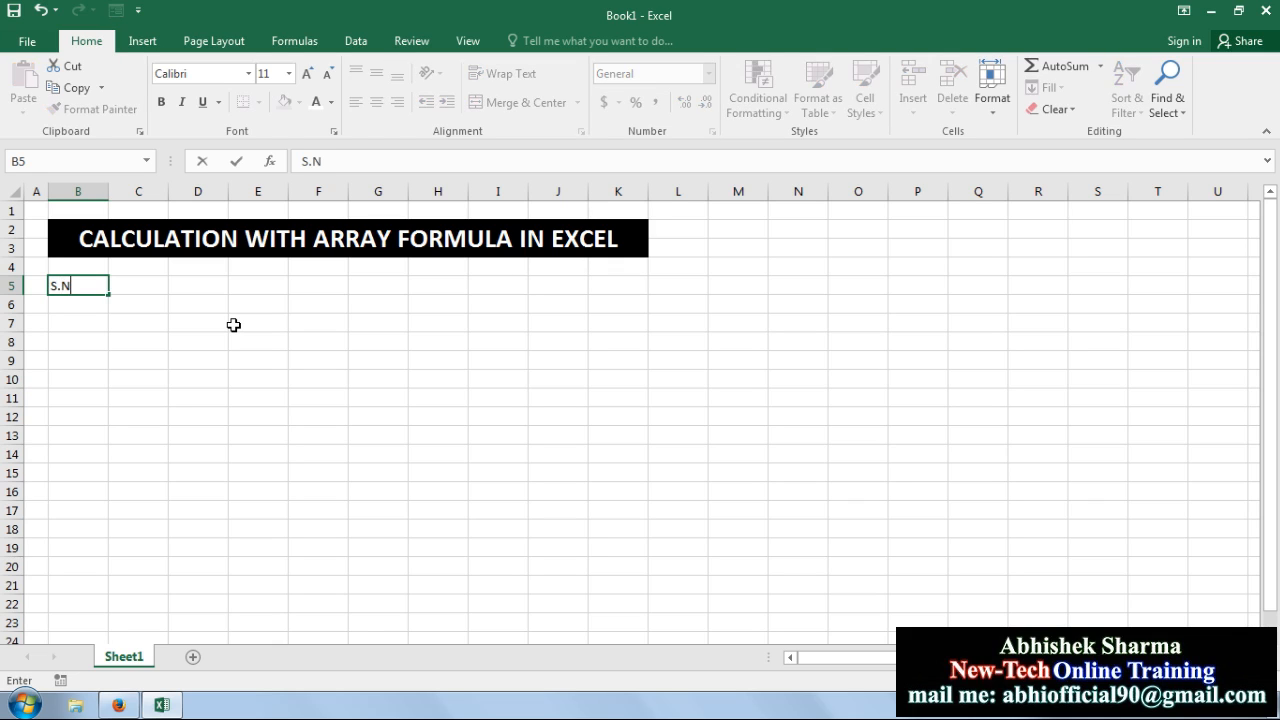
{"action": "type", "text": "O."}
{"action": "key", "text": "Tab"}
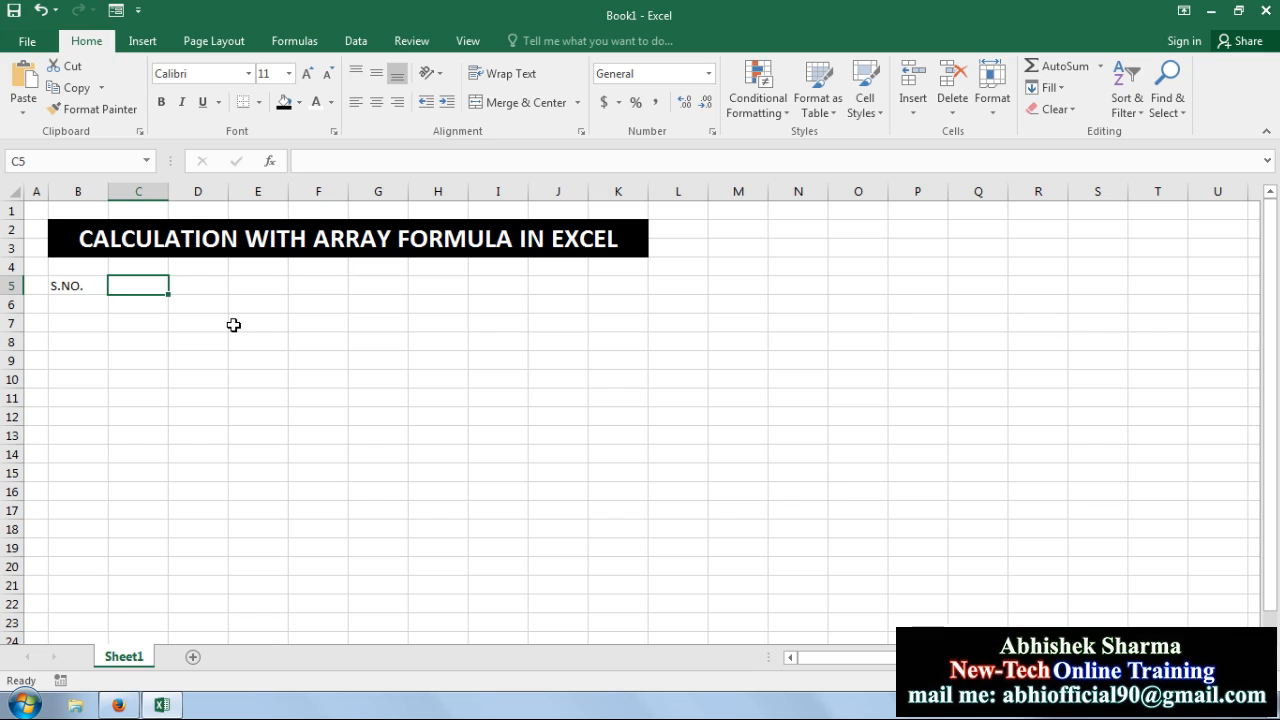
{"action": "type", "text": "ITEMS"}
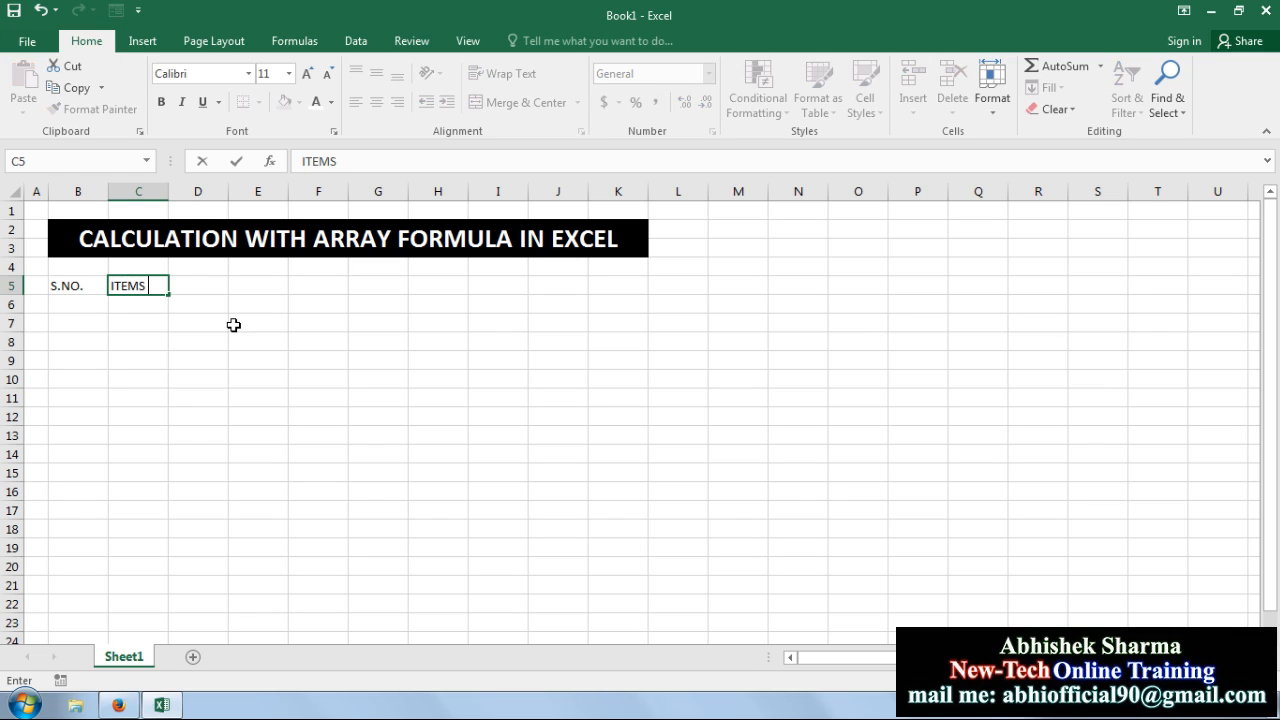
{"action": "type", "text": " ID"}
{"action": "key", "text": "Tab"}
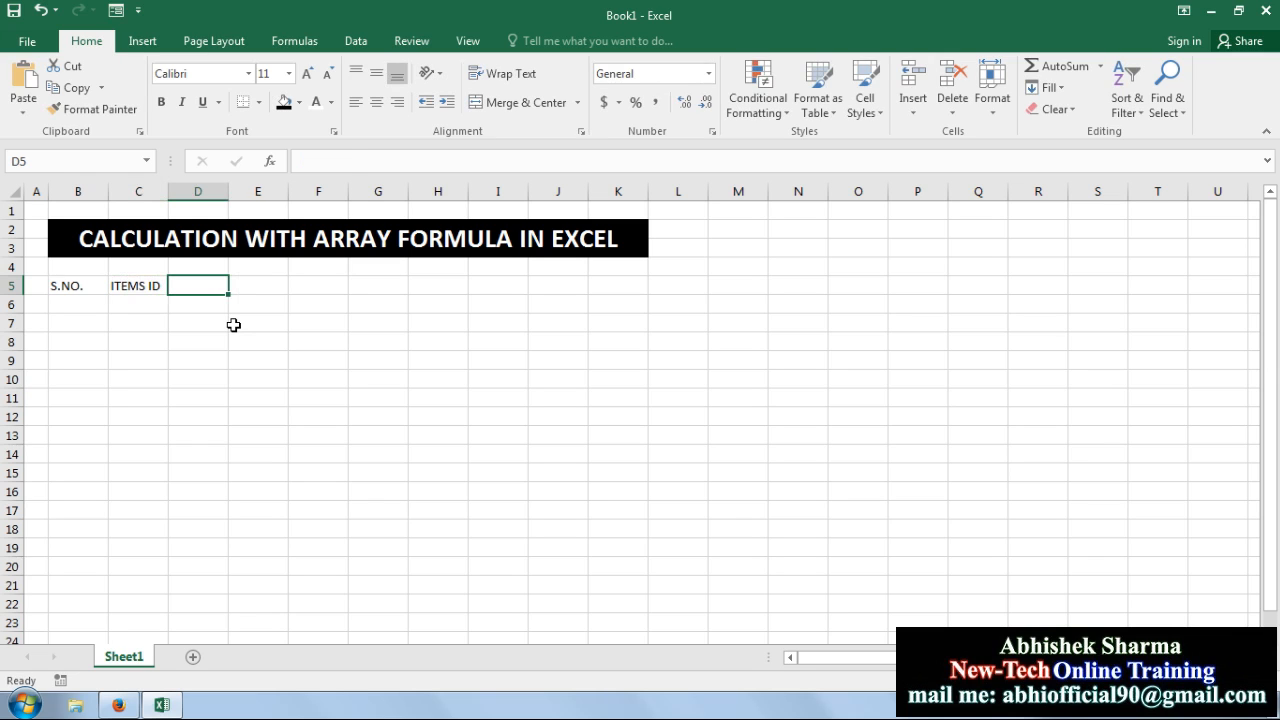
{"action": "type", "text": "ITEMS"}
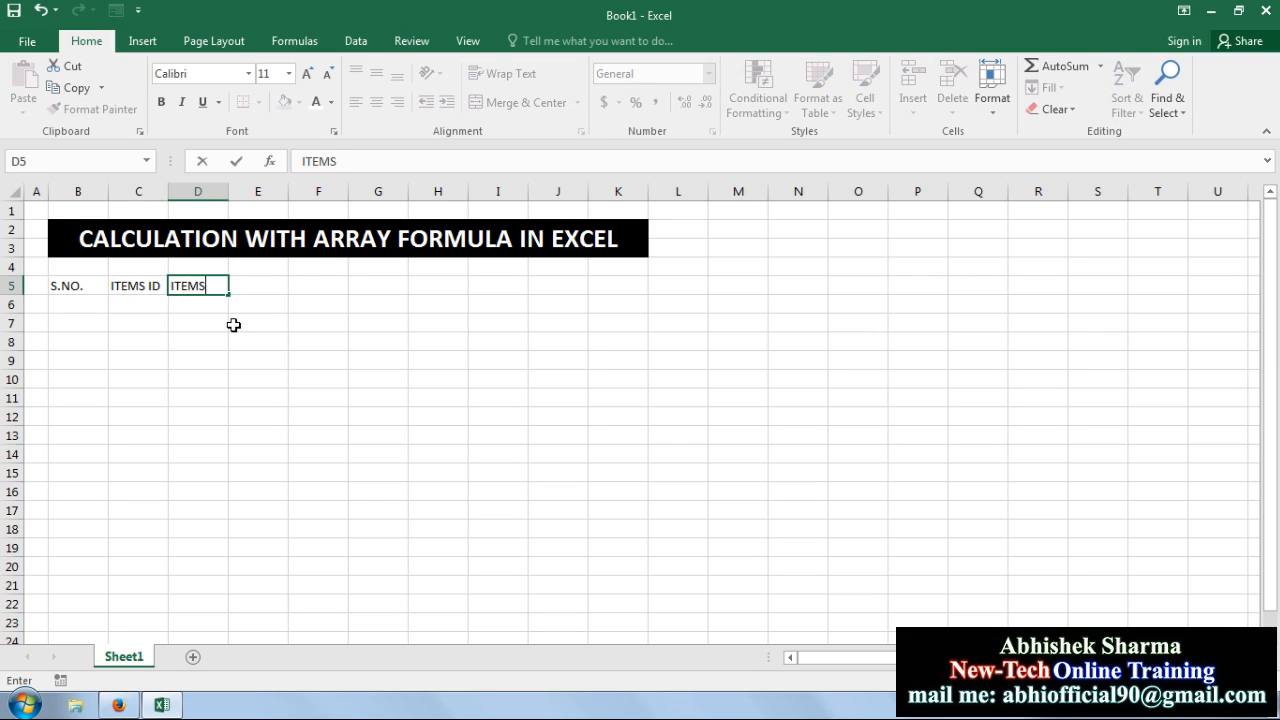
{"action": "type", "text": " NAME"}
{"action": "key", "text": "Tab"}
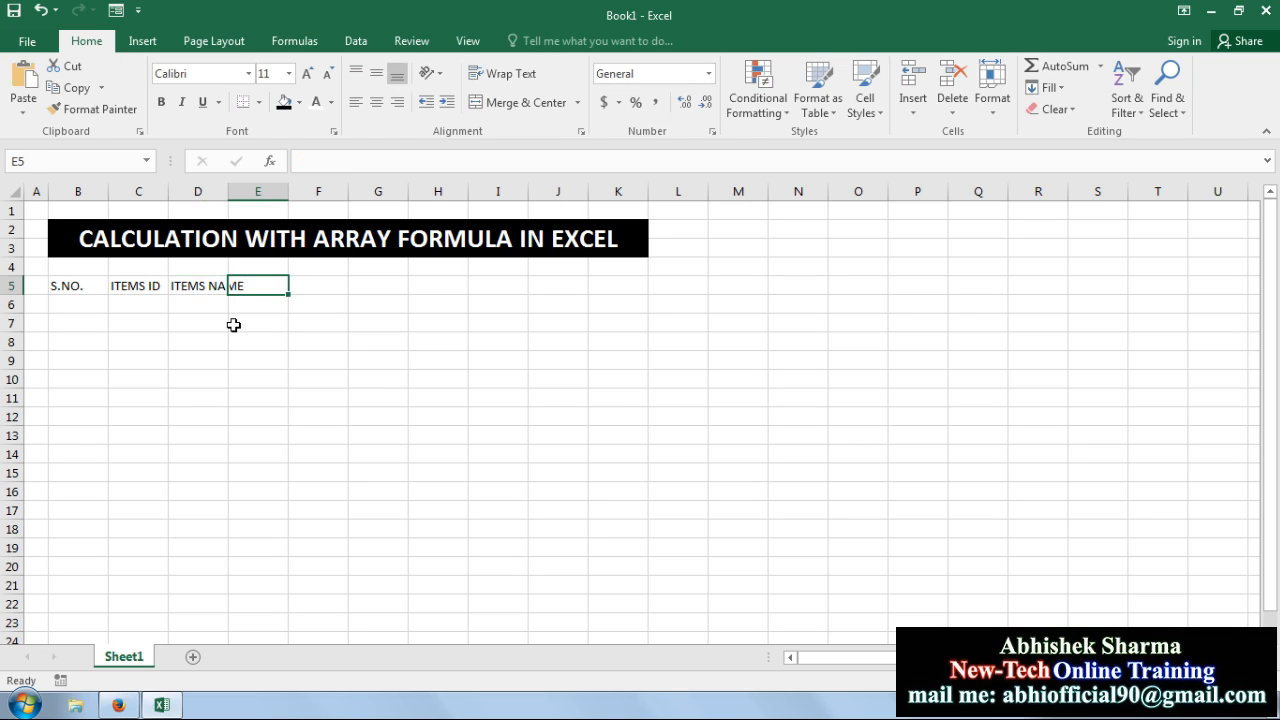
Step: Enter the remaining headers UNITS, PRICE, QTY. and TOTAL in cells E5:H5
{"action": "type", "text": "UNITS"}
{"action": "key", "text": "Tab"}
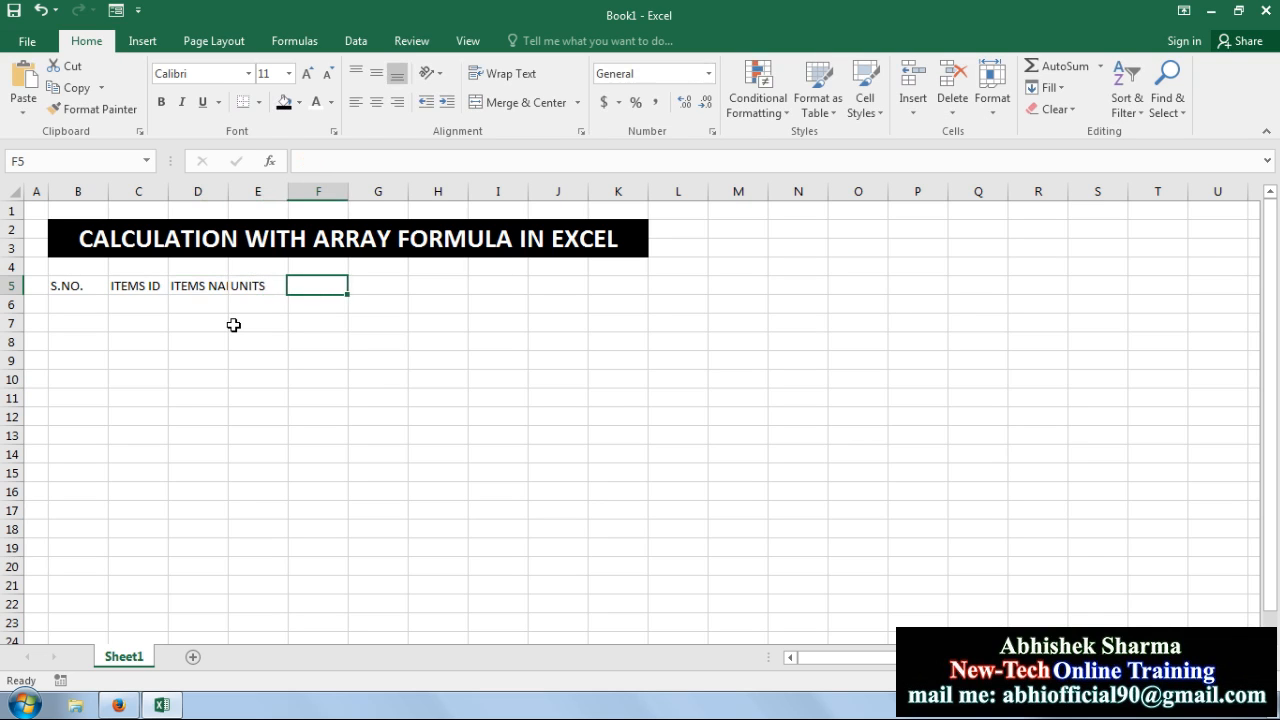
{"action": "type", "text": "PRICE"}
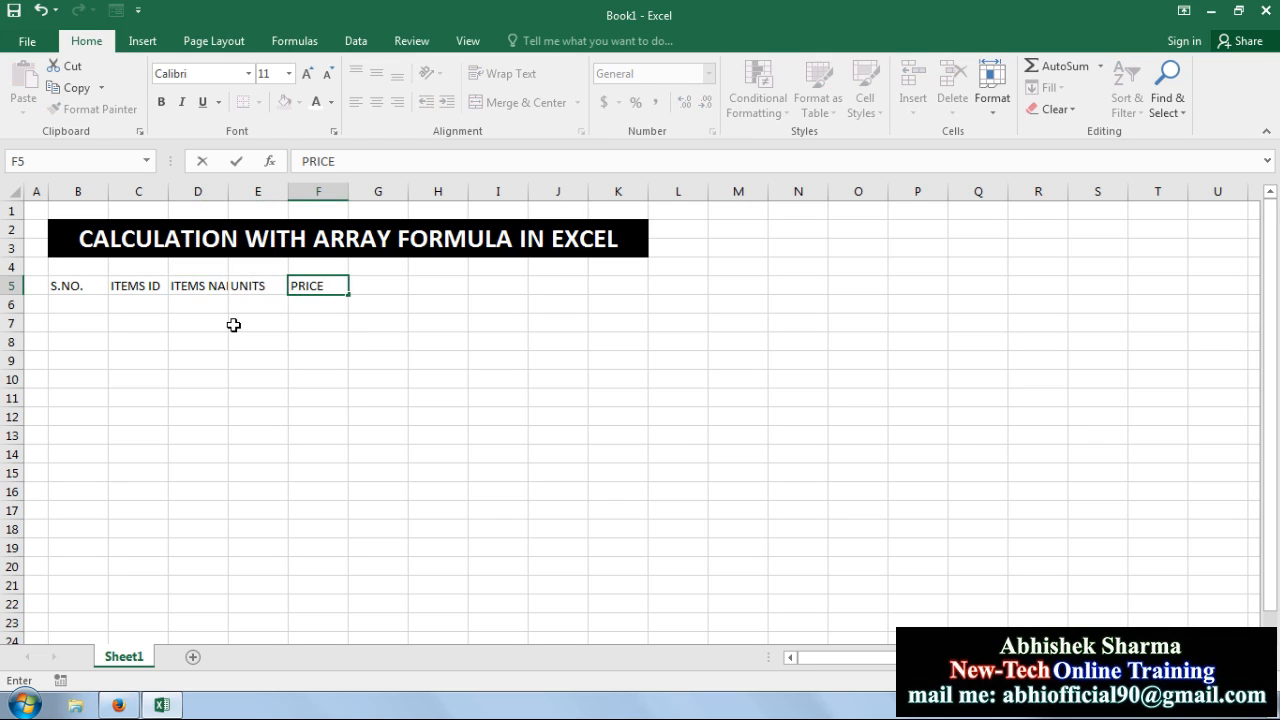
{"action": "key", "text": "Tab"}
{"action": "type", "text": "QTY."}
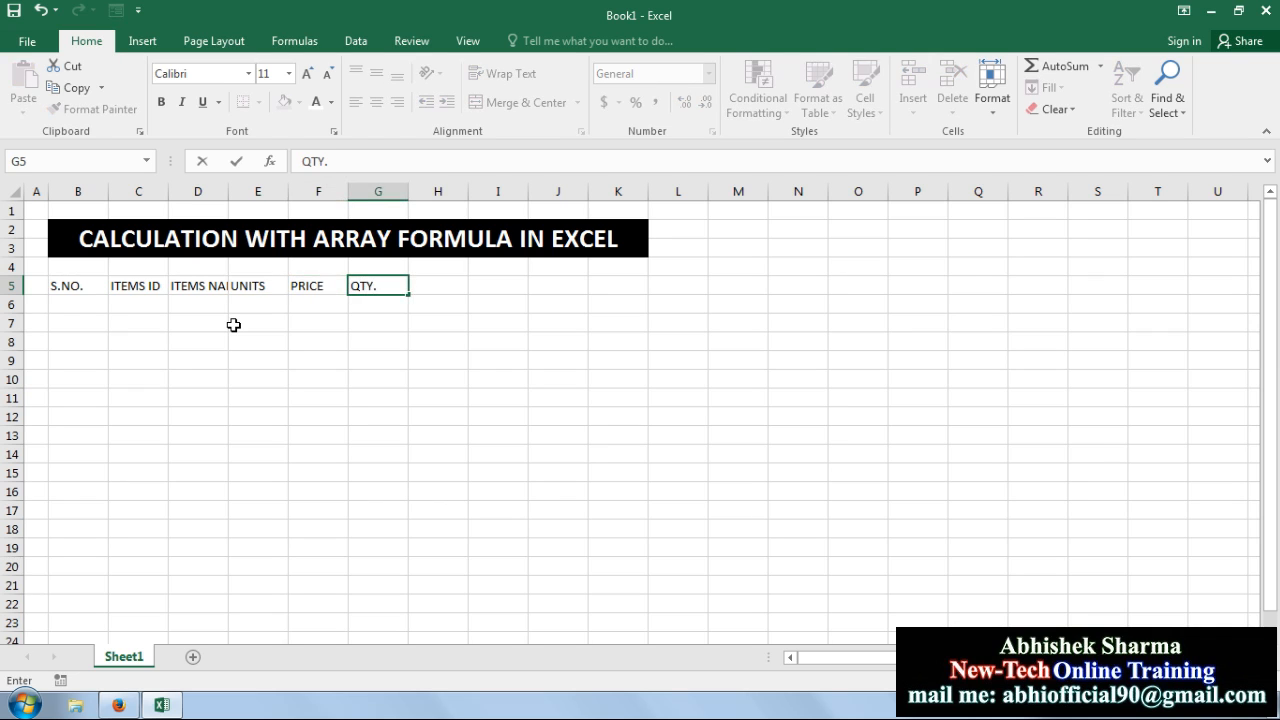
{"action": "key", "text": "Tab"}
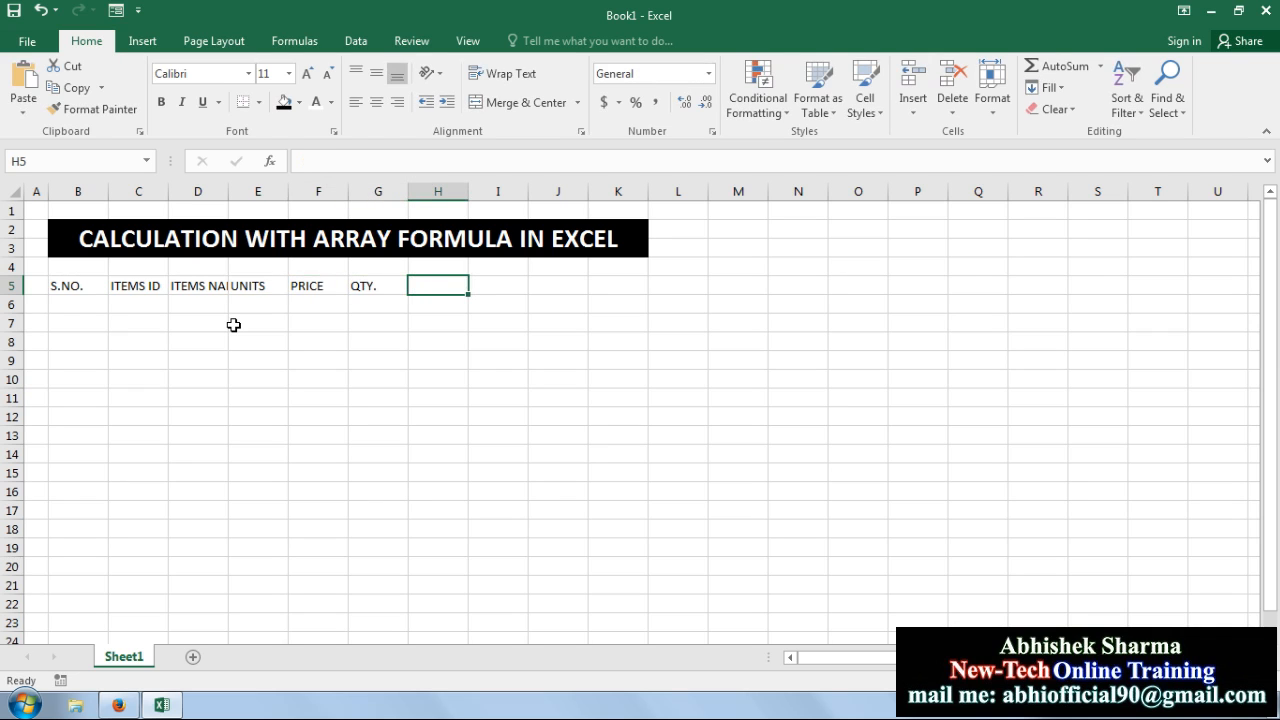
{"action": "type", "text": "TOTAL"}
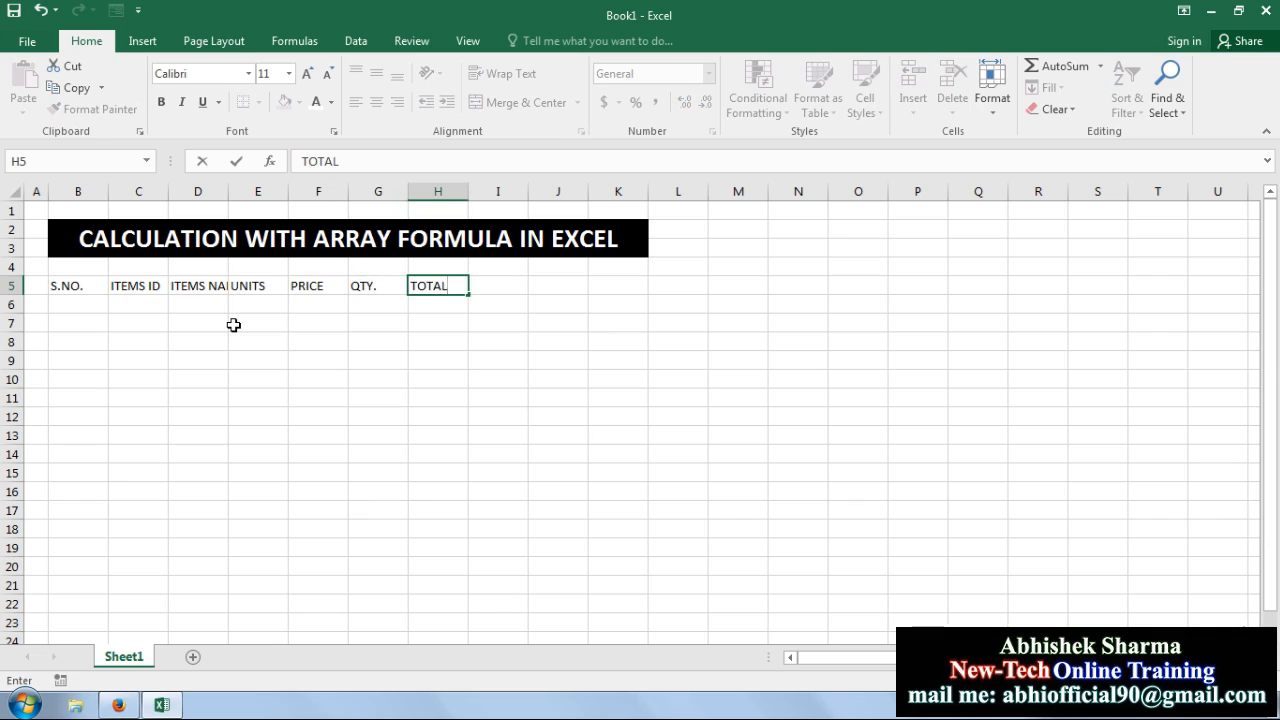
{"action": "key", "text": "Return"}
Step: Enter 1, 2 and 3 under S.NO. from B6 and extend the series to 10 in B15
{"action": "key", "text": "Left"}
{"action": "key", "text": "Left"}
{"action": "key", "text": "Left"}
{"action": "key", "text": "Left"}
{"action": "key", "text": "Left"}
{"action": "key", "text": "Left"}
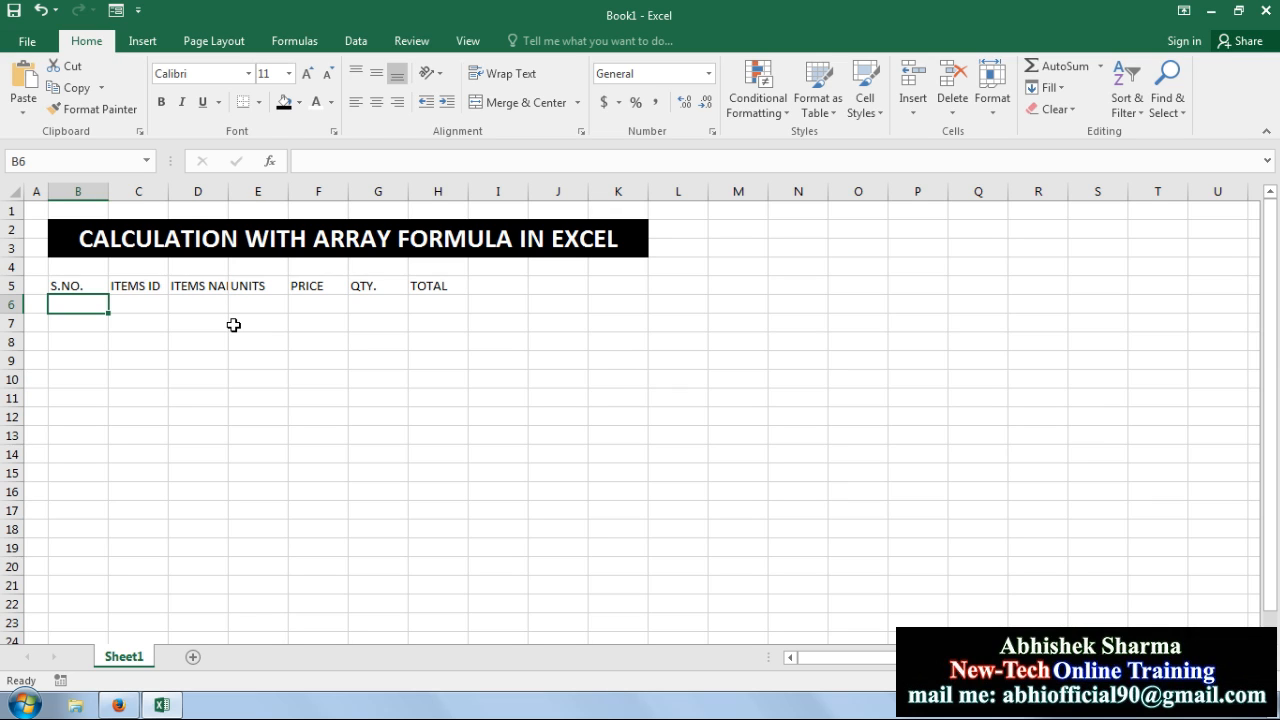
{"action": "type", "text": "1"}
{"action": "key", "text": "Return"}
{"action": "type", "text": "2"}
{"action": "key", "text": "Return"}
{"action": "type", "text": "3"}
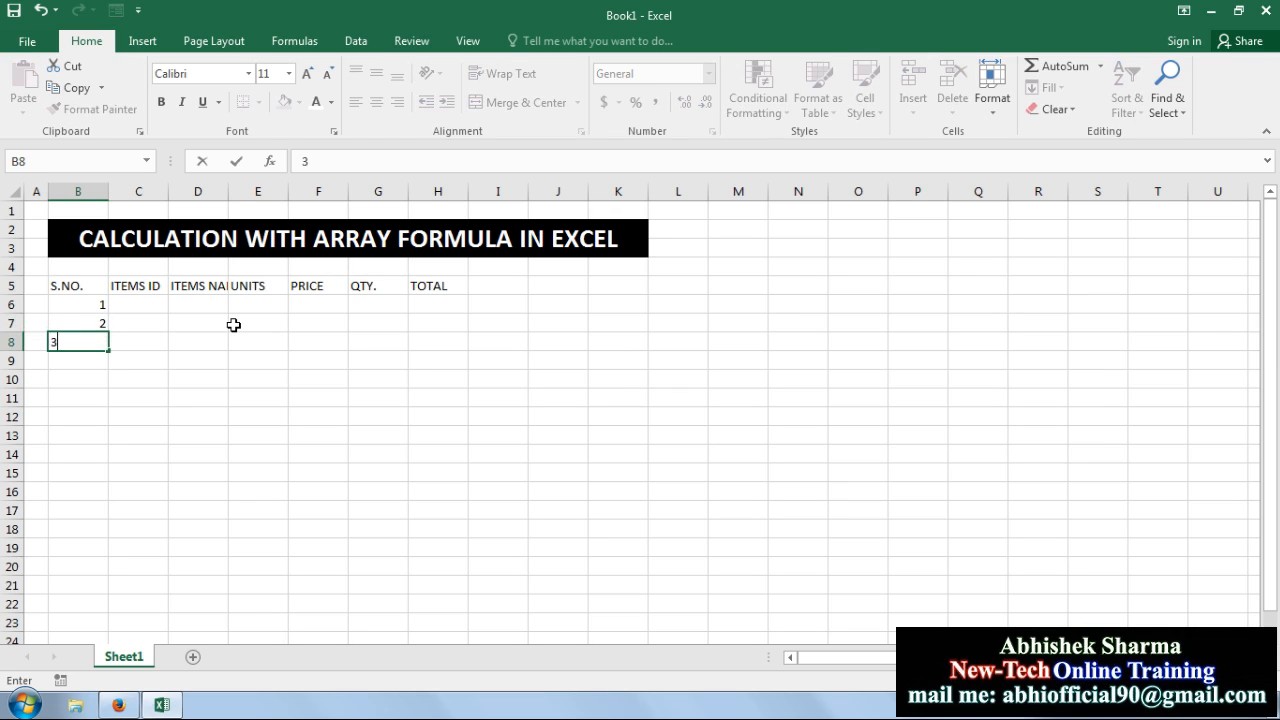
{"action": "key", "text": "Return"}
{"action": "left_click_drag", "start_coordinate": [100, 307], "coordinate": [106, 484]}
Step: Enter 786001 and 786002 under ITEMS ID from C6 and extend the series to 786010 in C15
{"action": "left_click", "coordinate": [165, 304]}
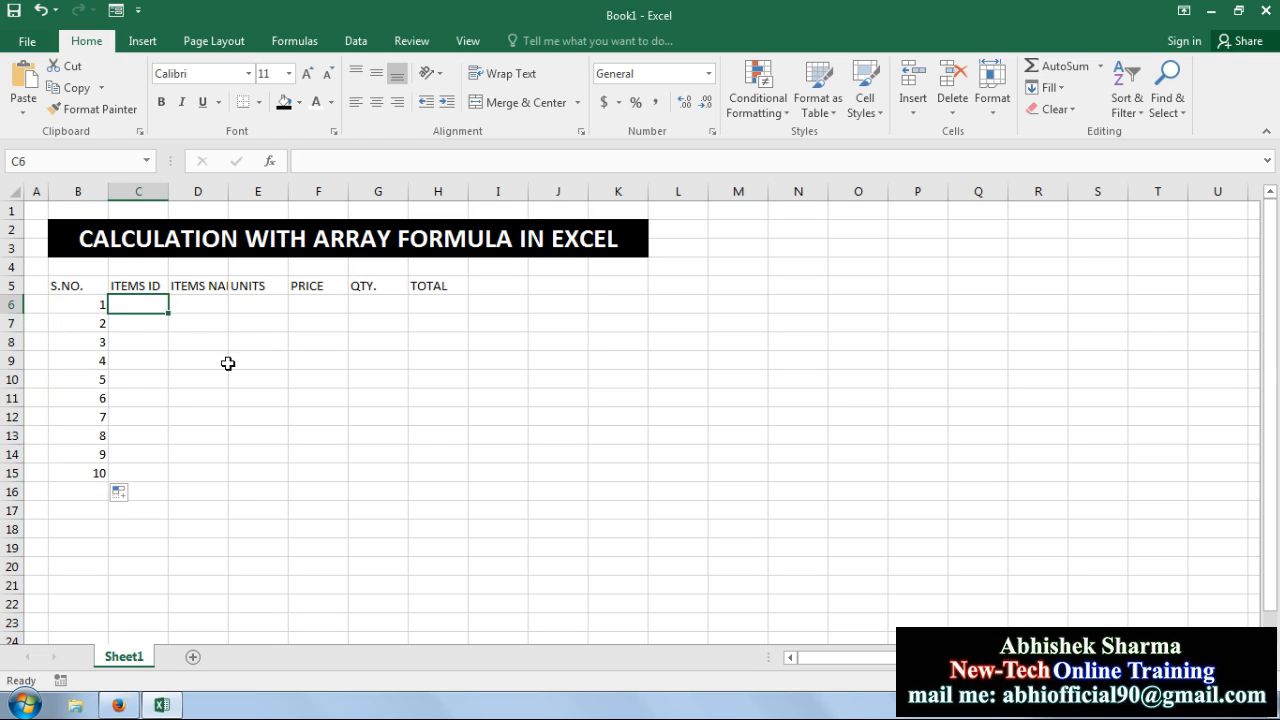
{"action": "type", "text": "78601"}
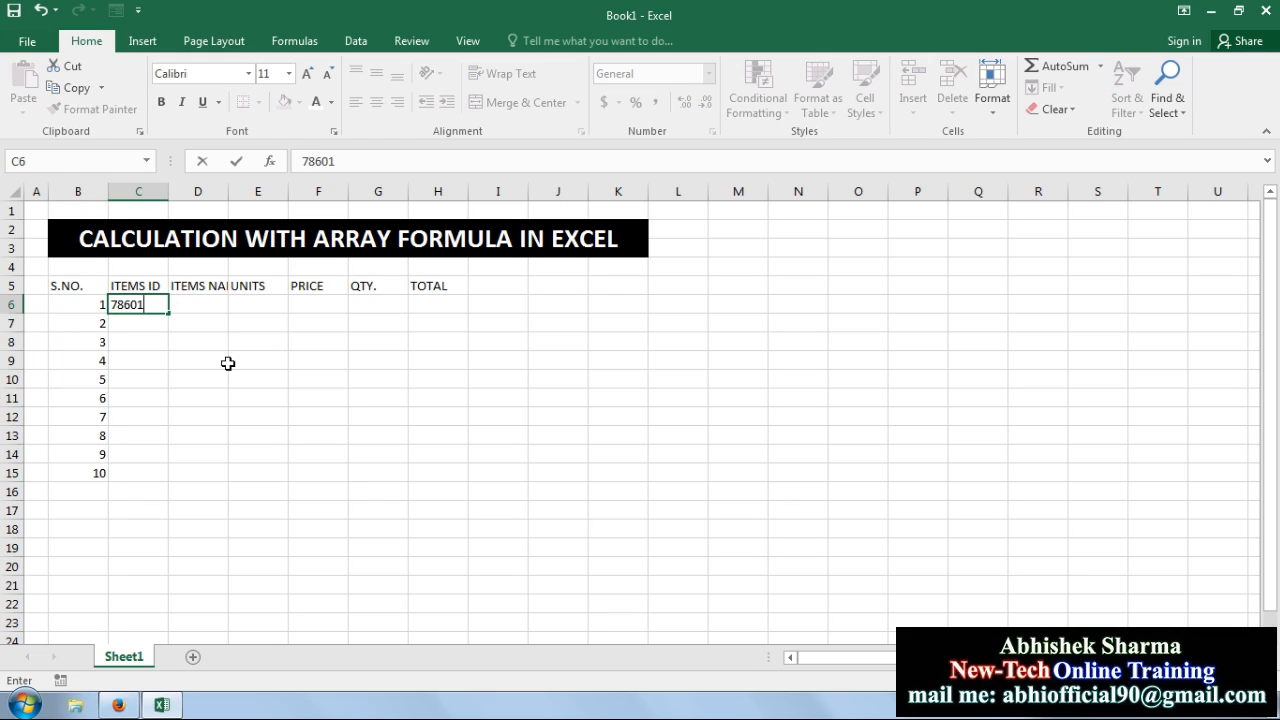
{"action": "key", "text": "BackSpace"}
{"action": "type", "text": "01"}
{"action": "key", "text": "Return"}
{"action": "type", "text": "786002"}
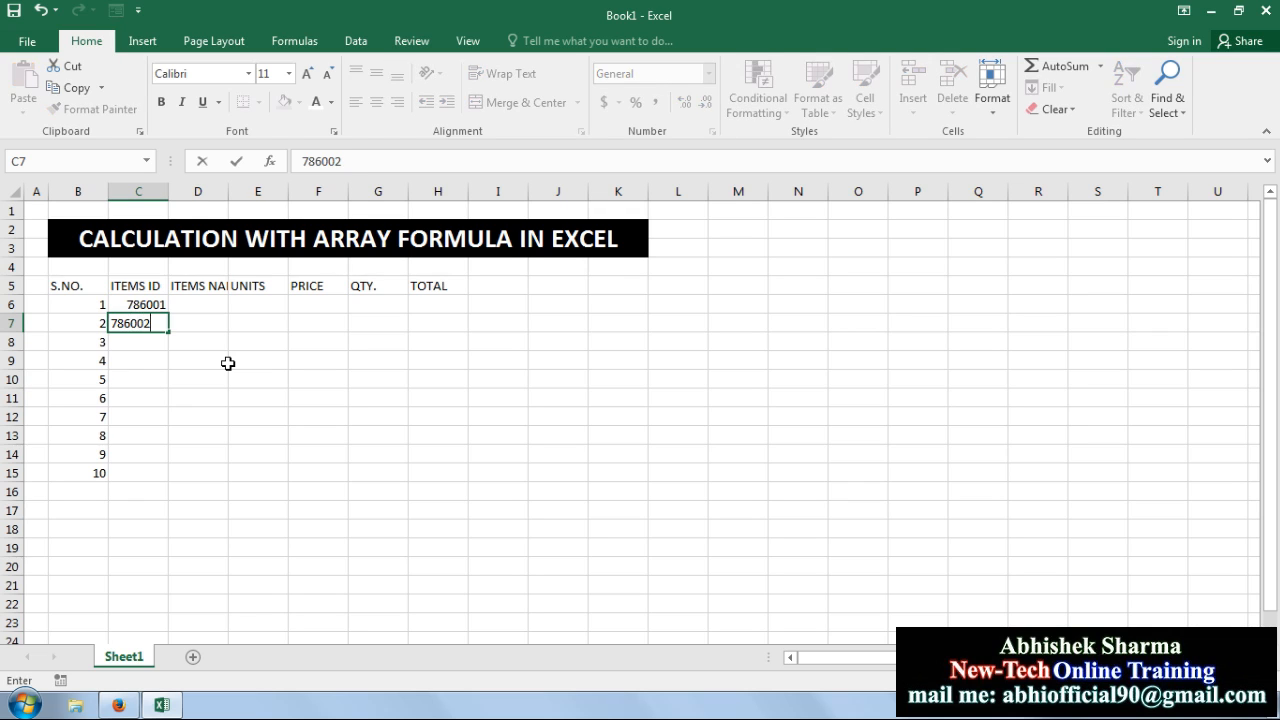
{"action": "key", "text": "Return"}
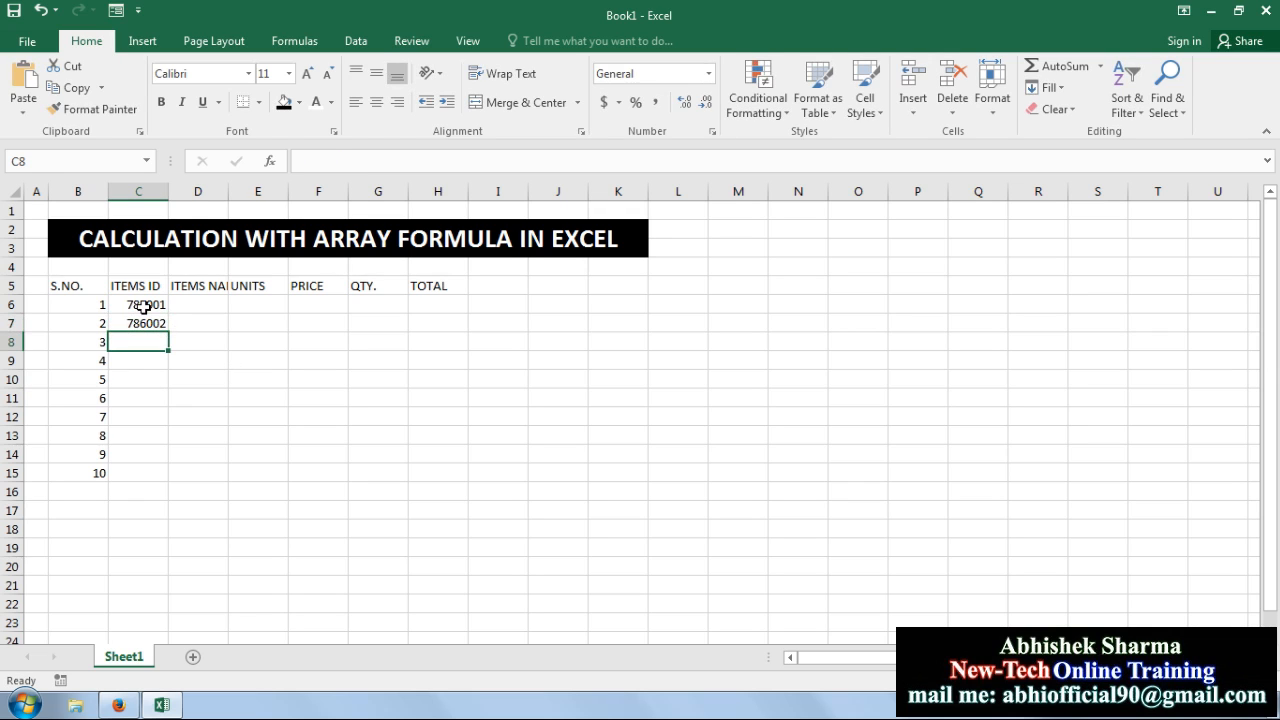
{"action": "left_click_drag", "start_coordinate": [146, 305], "coordinate": [171, 480]}
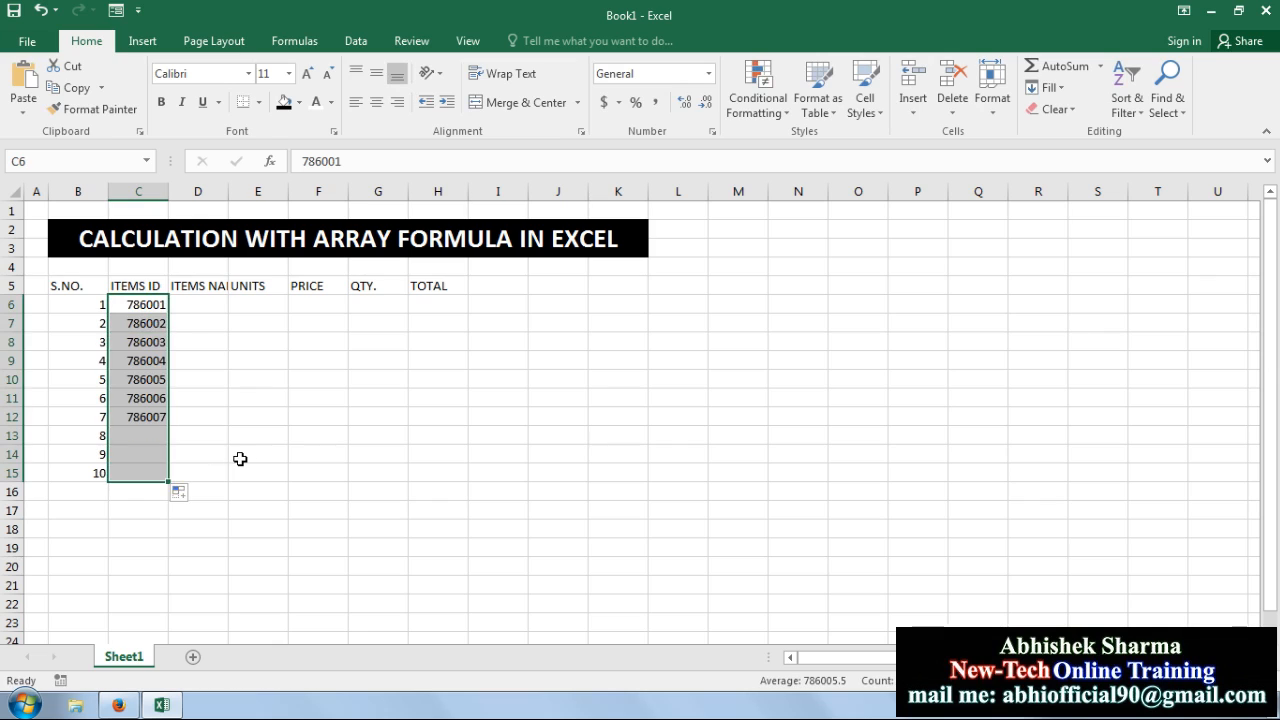
Step: Widen column D to fit its header and enter ITEMS01 and ITEMS02 in D6:D7
{"action": "left_click", "coordinate": [182, 306]}
{"action": "left_click_drag", "start_coordinate": [228, 192], "coordinate": [280, 192]}
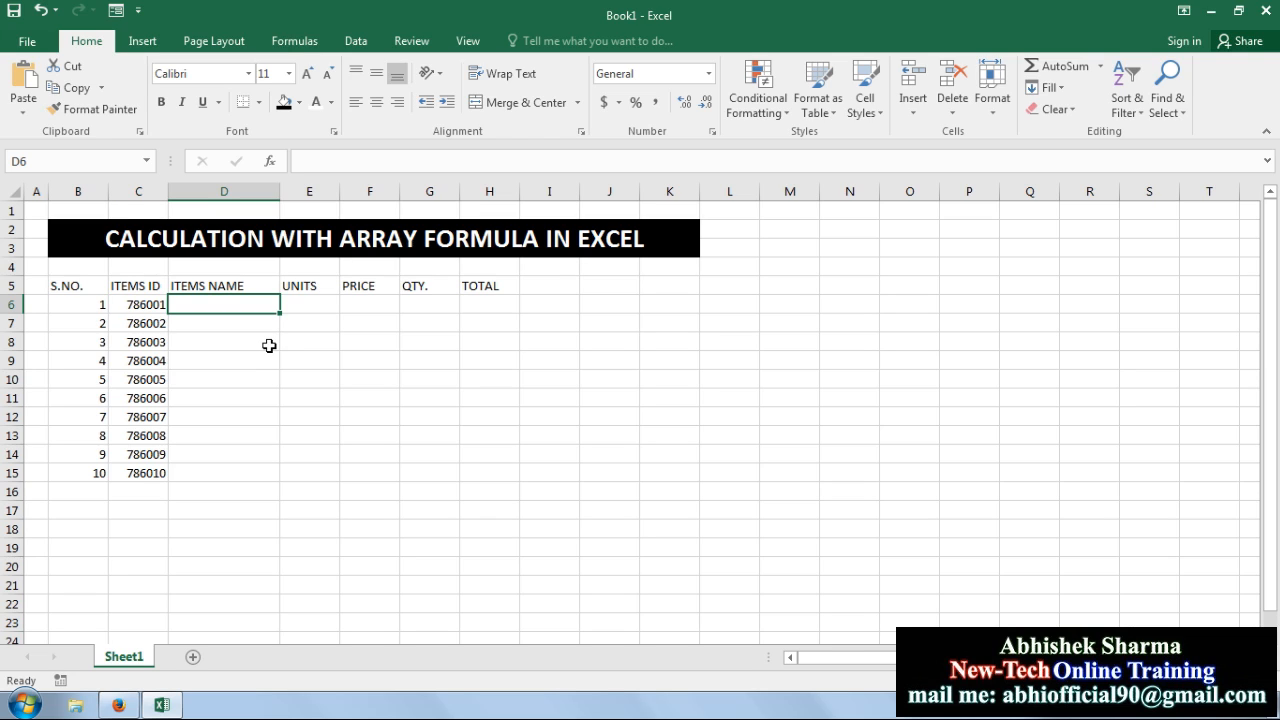
{"action": "type", "text": "ITE"}
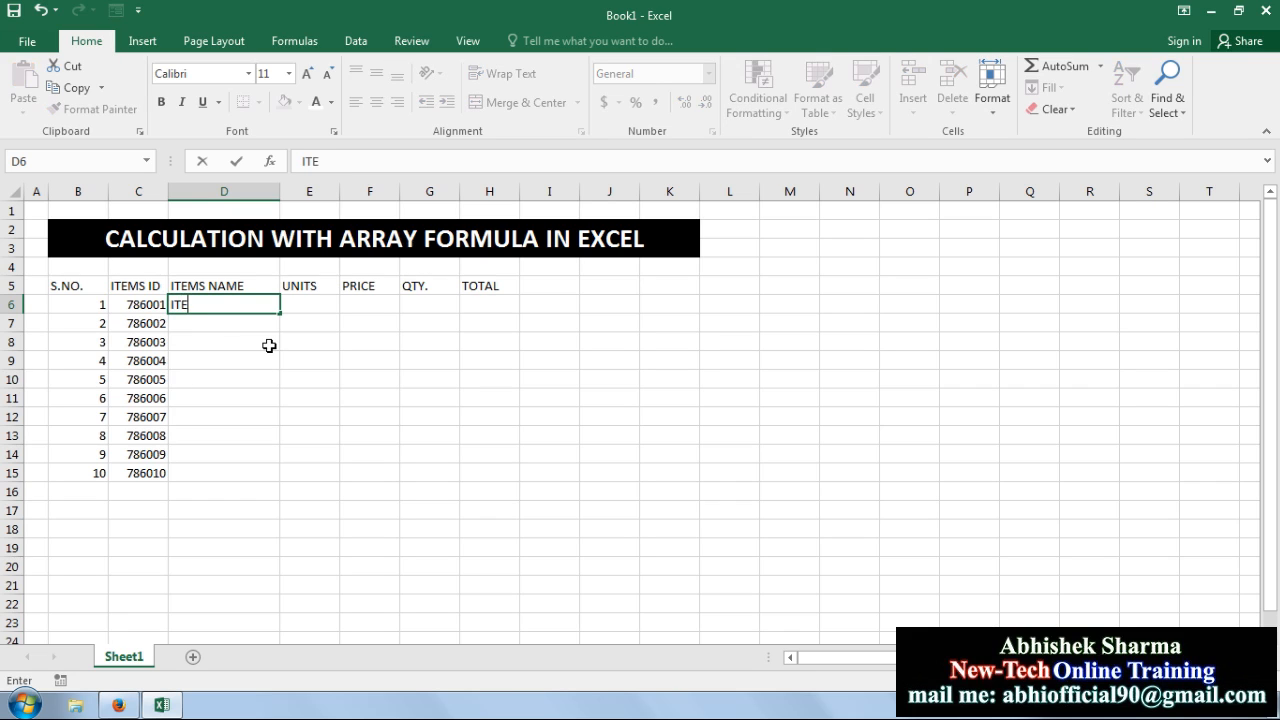
{"action": "type", "text": "MS01"}
{"action": "key", "text": "Return"}
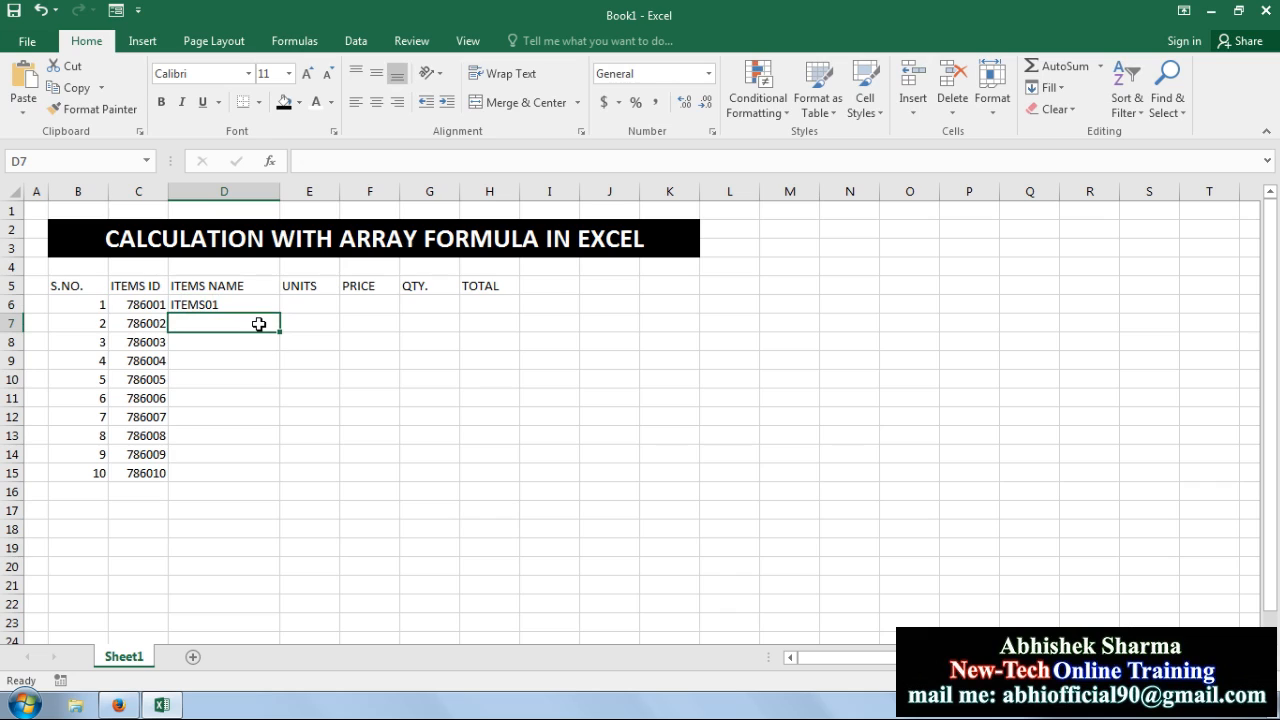
{"action": "type", "text": "ITEMS02"}
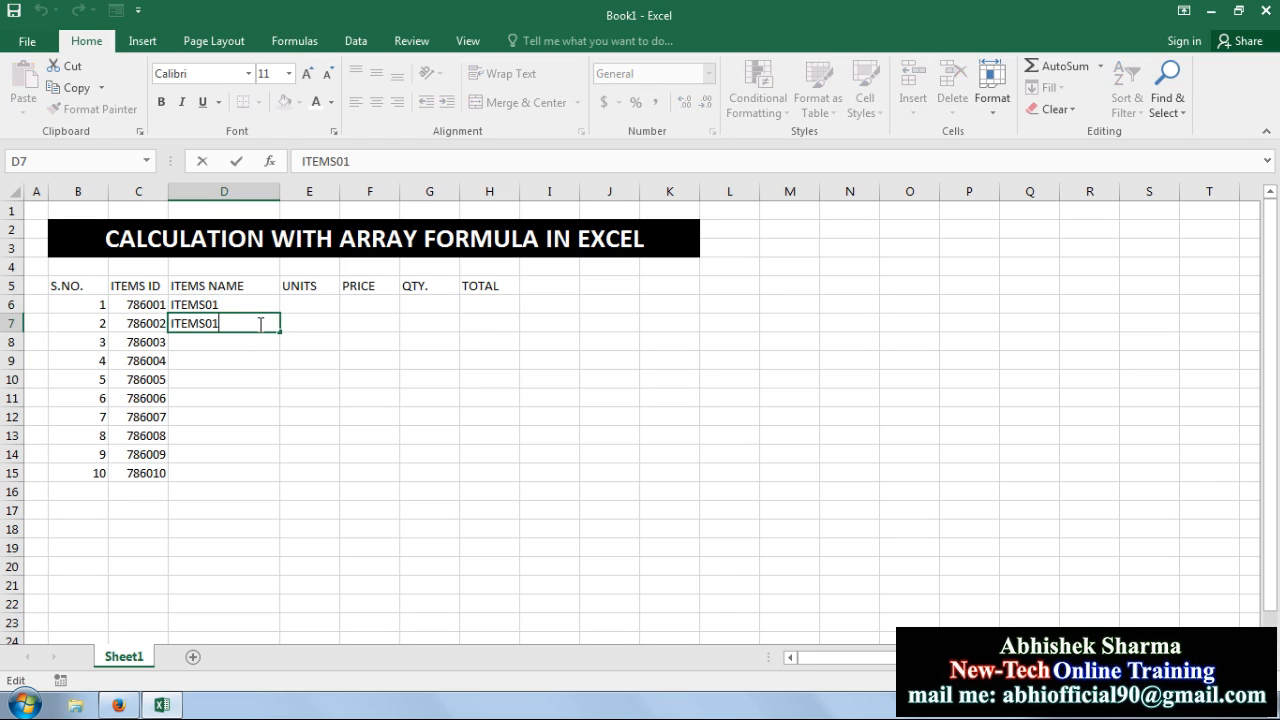
{"action": "key", "text": "Return"}
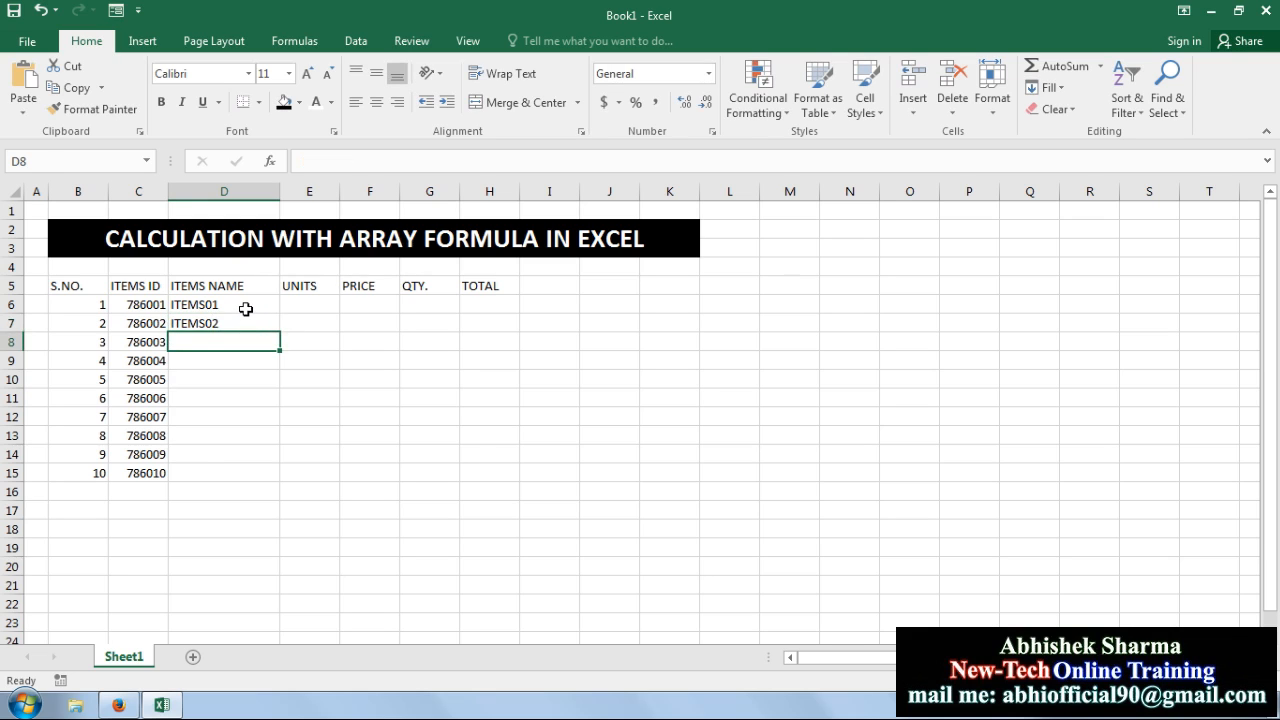
Step: Extend the item names from D6:D7 down to ITEMS10 in D15
{"action": "mouse_move", "coordinate": [252, 306]}
{"action": "left_mouse_down"}
{"action": "mouse_move", "coordinate": [278, 326]}
{"action": "mouse_move", "coordinate": [252, 324]}
{"action": "left_mouse_up"}
{"action": "left_click", "coordinate": [290, 340]}
{"action": "left_click_drag", "start_coordinate": [281, 393], "coordinate": [278, 478]}
{"action": "left_click", "coordinate": [363, 371]}
Step: Enter PCS. in E6, copy it down to E15, and narrow column D slightly
{"action": "left_click", "coordinate": [316, 306]}
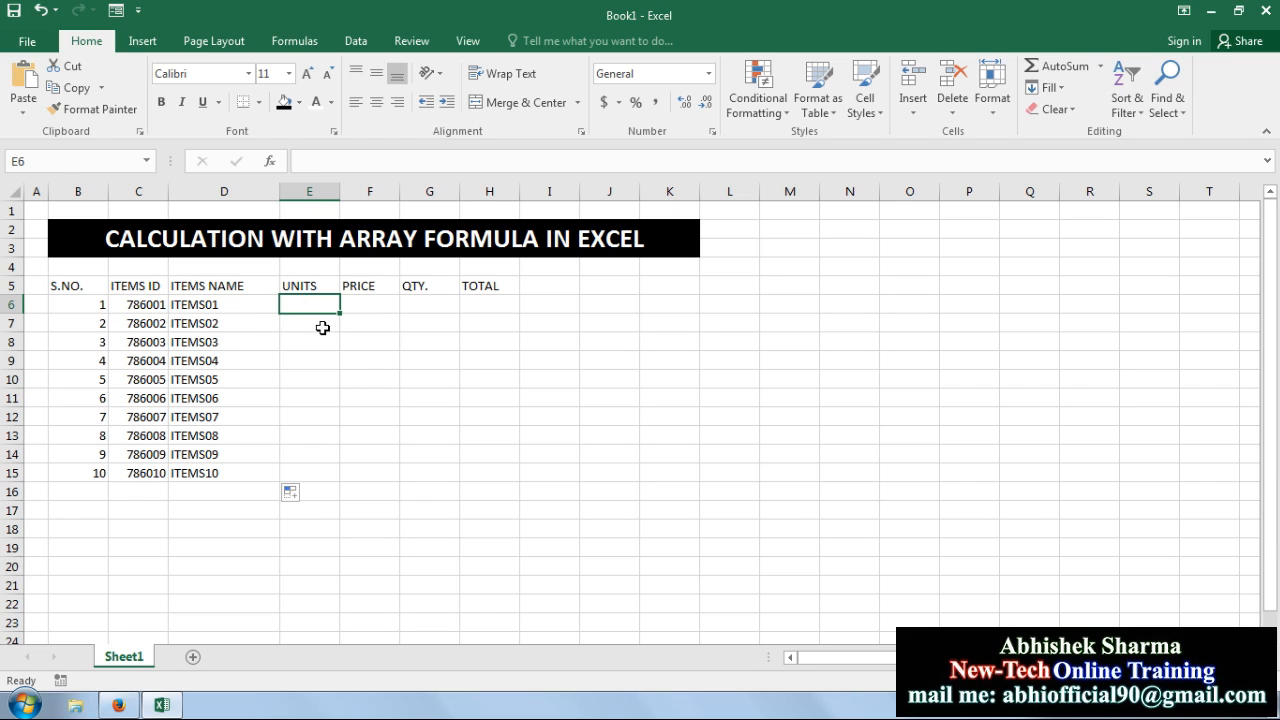
{"action": "type", "text": "PCS."}
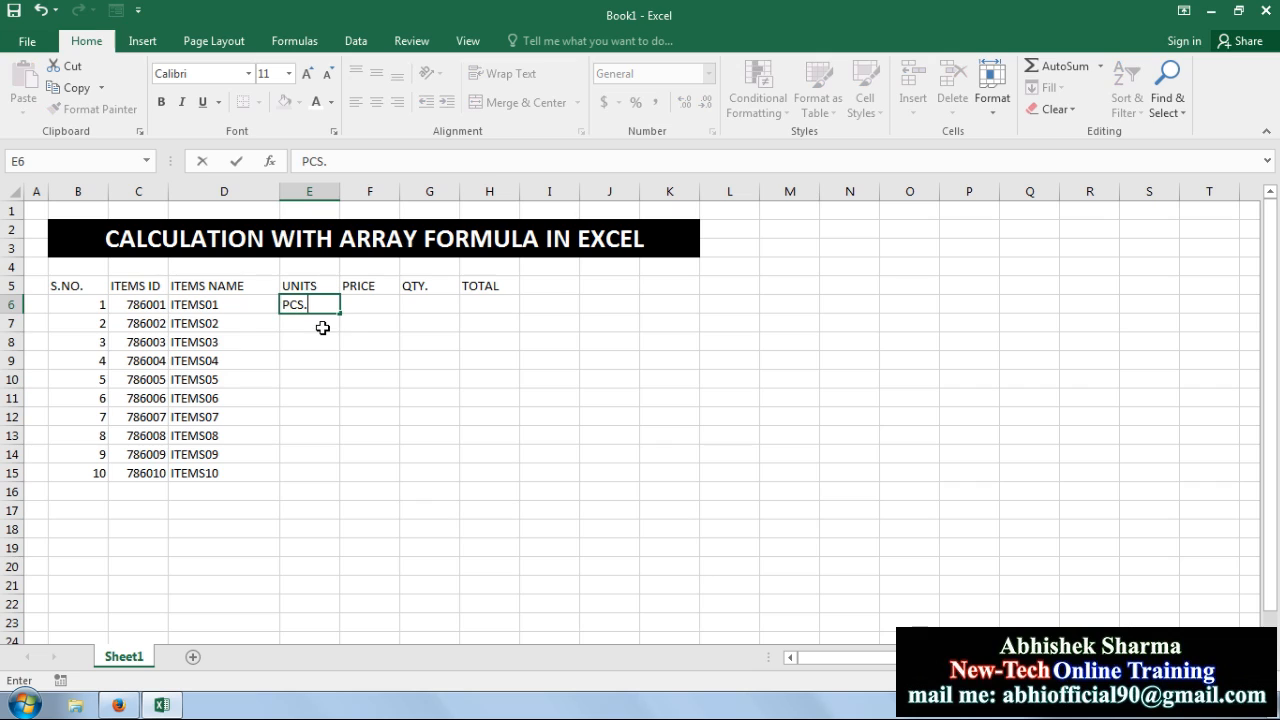
{"action": "key", "text": "Return"}
{"action": "left_click", "coordinate": [328, 311]}
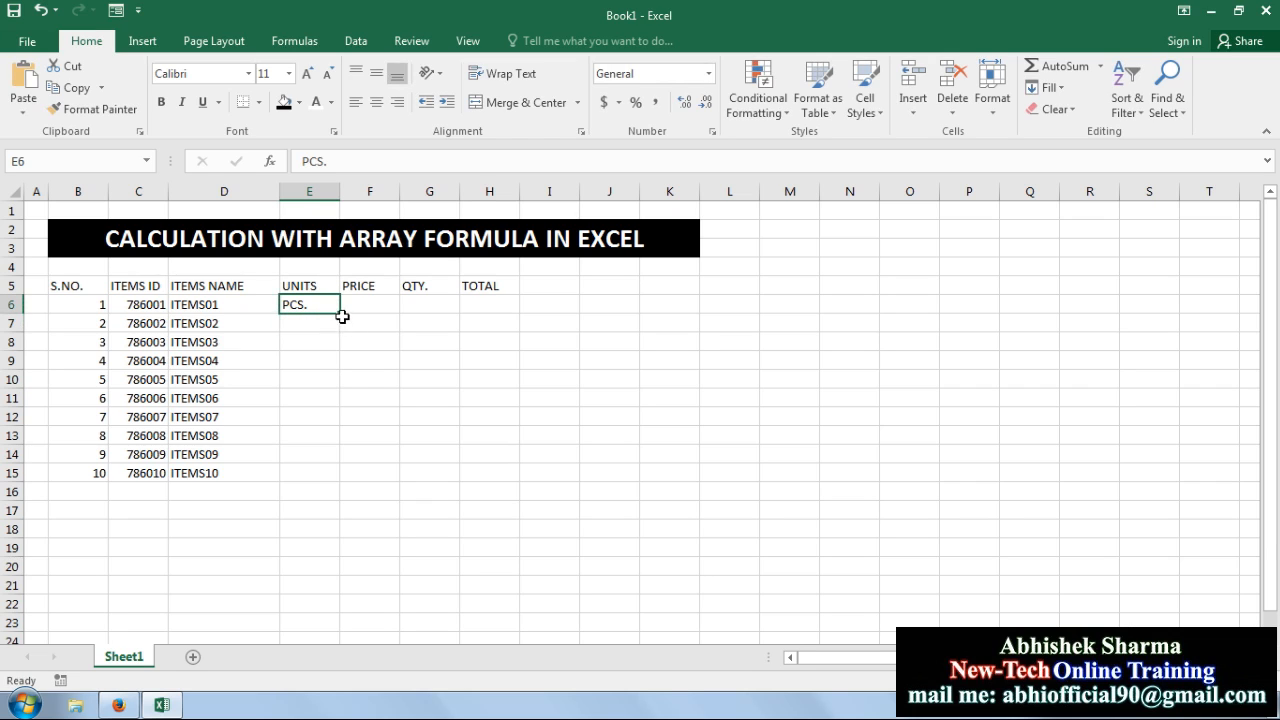
{"action": "left_click_drag", "start_coordinate": [342, 316], "coordinate": [341, 486]}
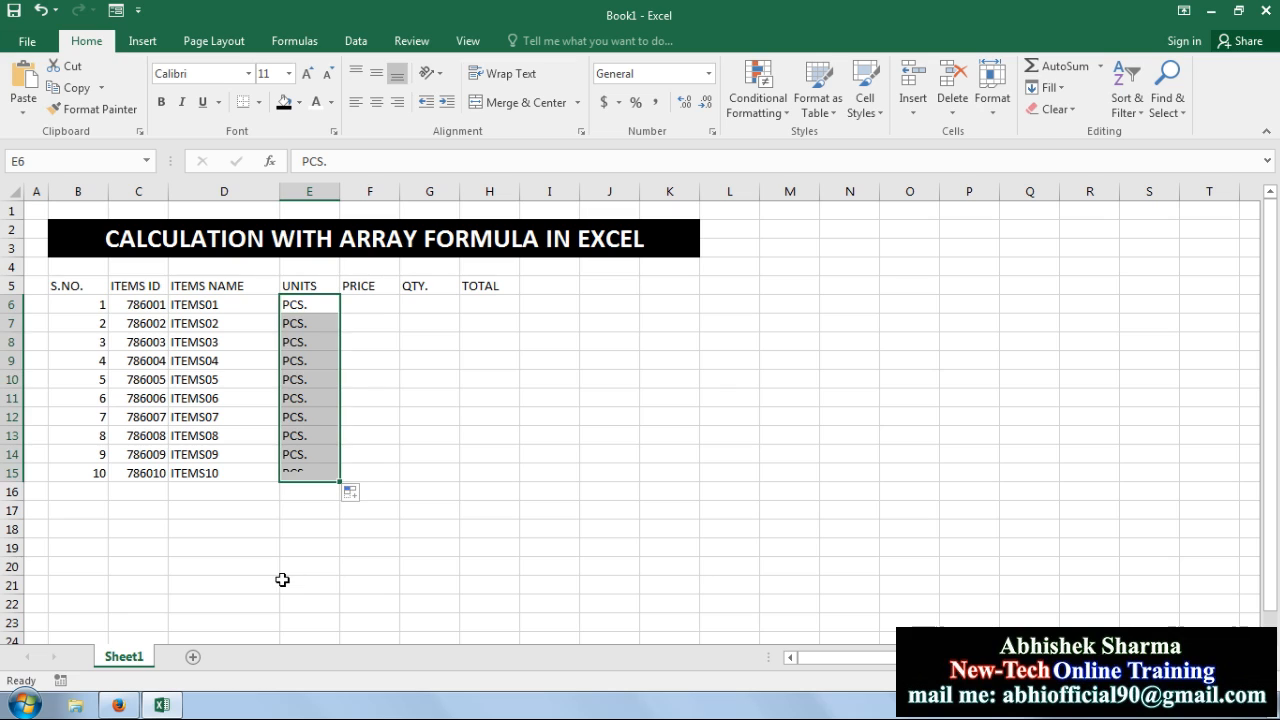
{"action": "left_click_drag", "start_coordinate": [287, 202], "coordinate": [259, 200]}
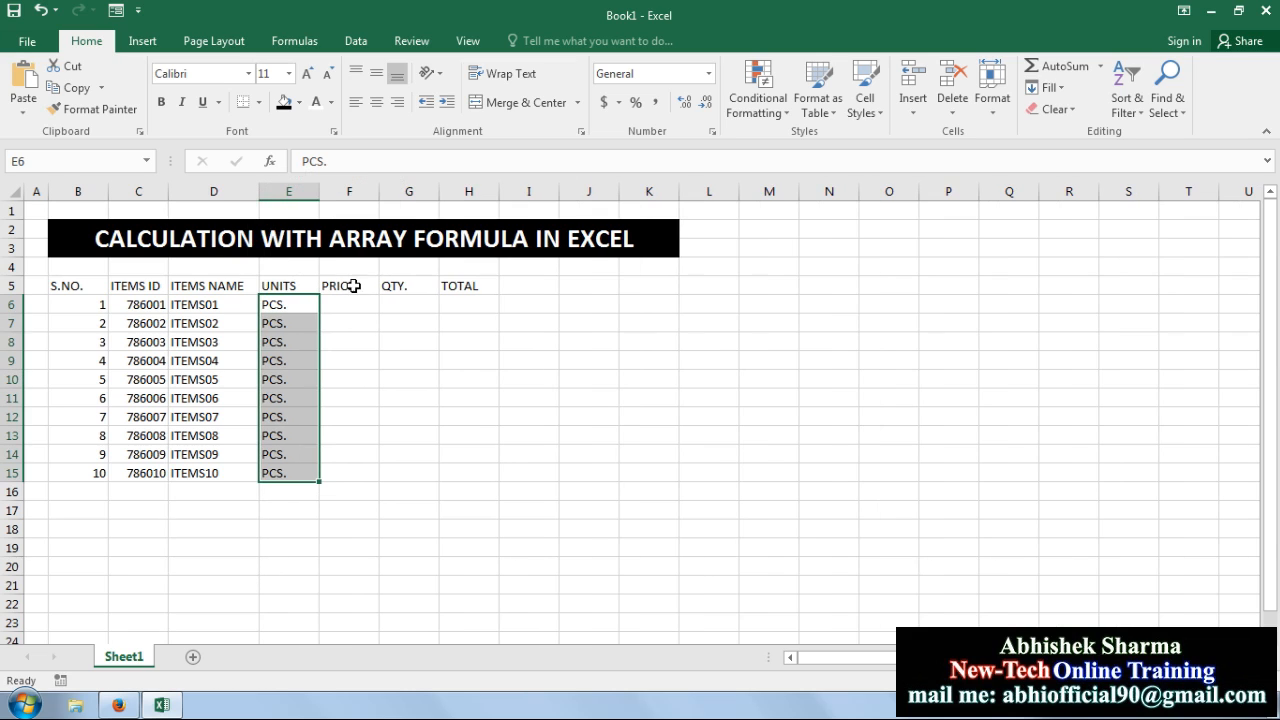
Step: Enter a price of 150 in F6 and copy it down to F15
{"action": "left_click", "coordinate": [371, 307]}
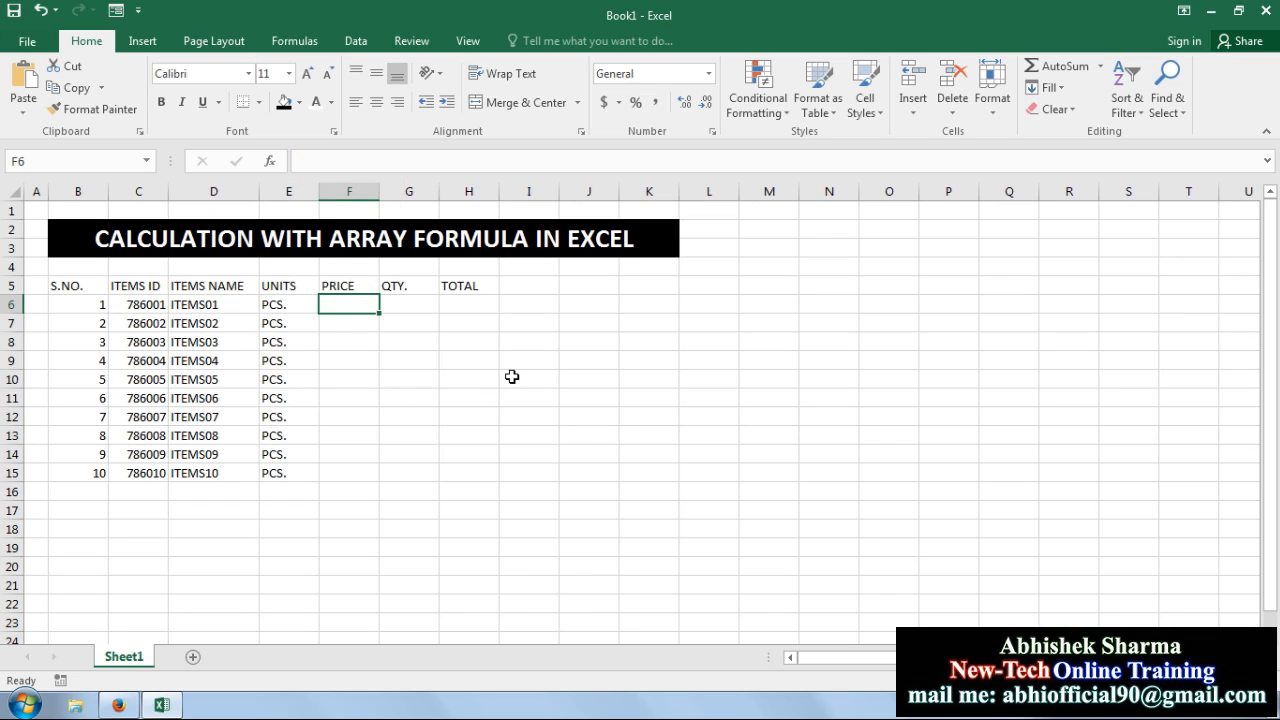
{"action": "type", "text": "150"}
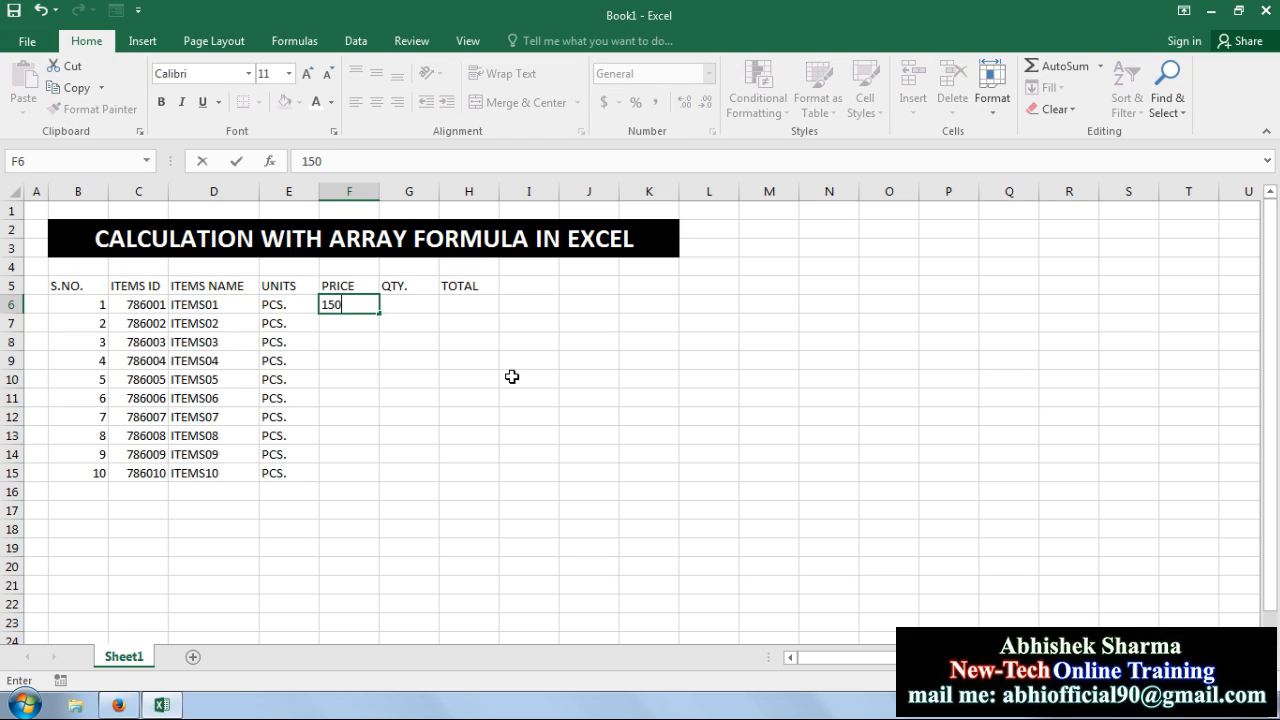
{"action": "key", "text": "Return"}
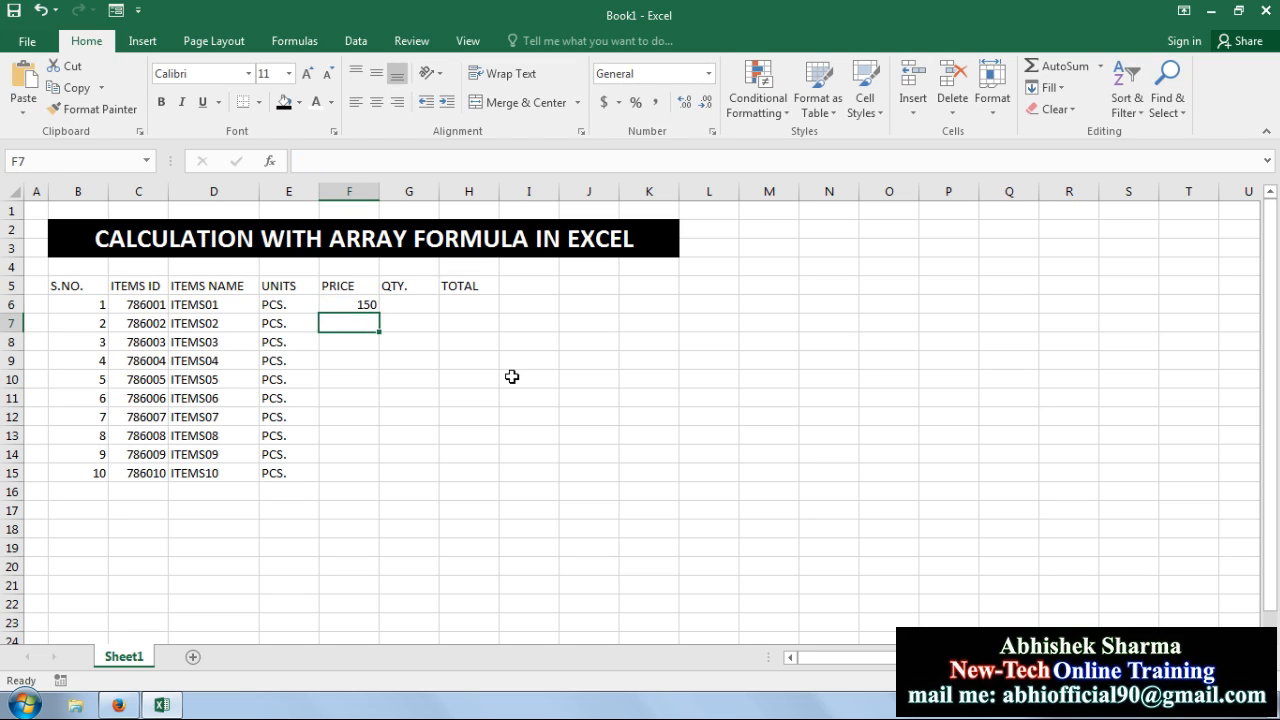
{"action": "left_click", "coordinate": [366, 304]}
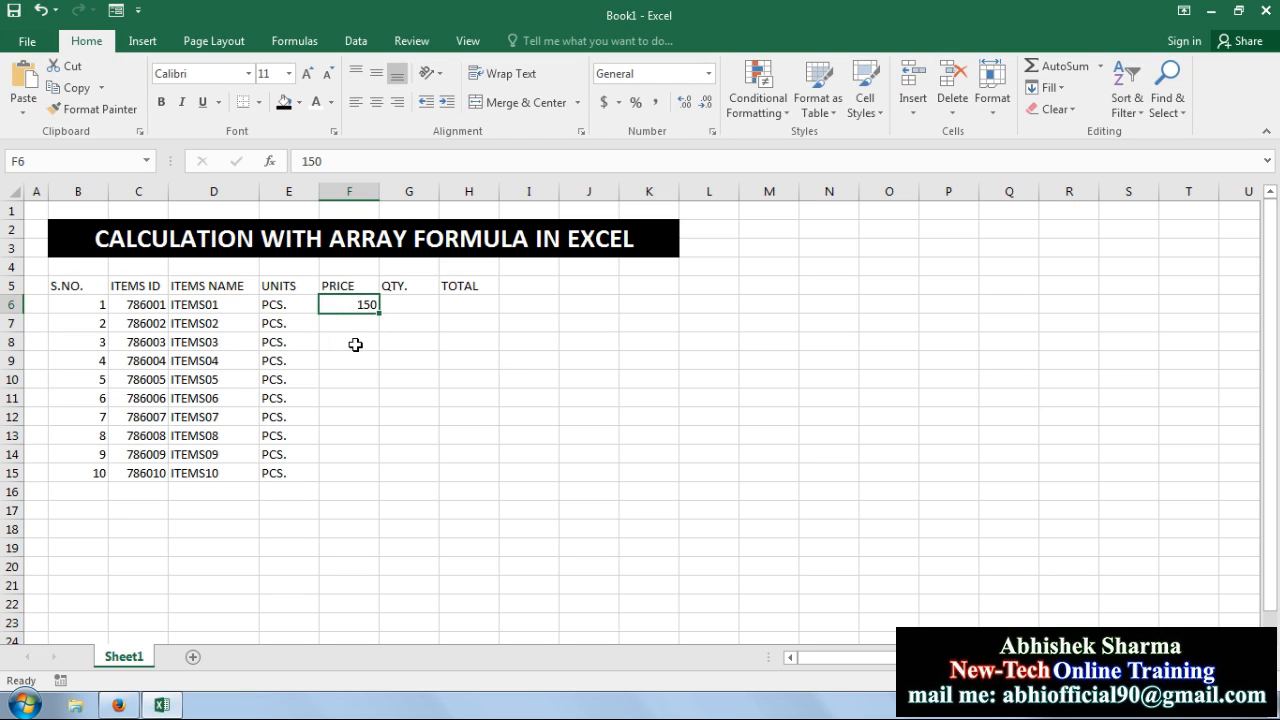
{"action": "left_click_drag", "start_coordinate": [381, 314], "coordinate": [378, 482]}
Step: Enter the quantities 50, 60, 75, 45 and 65 in cells G6:G10
{"action": "left_click", "coordinate": [414, 304]}
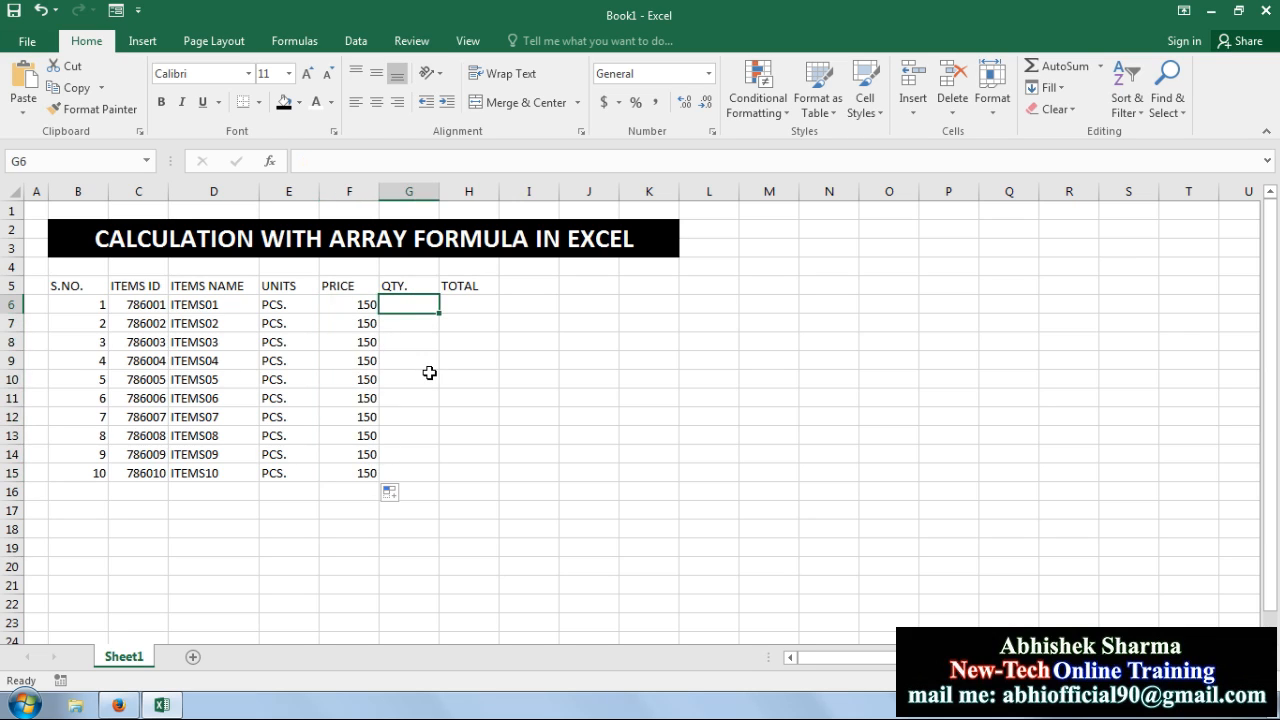
{"action": "type", "text": "50"}
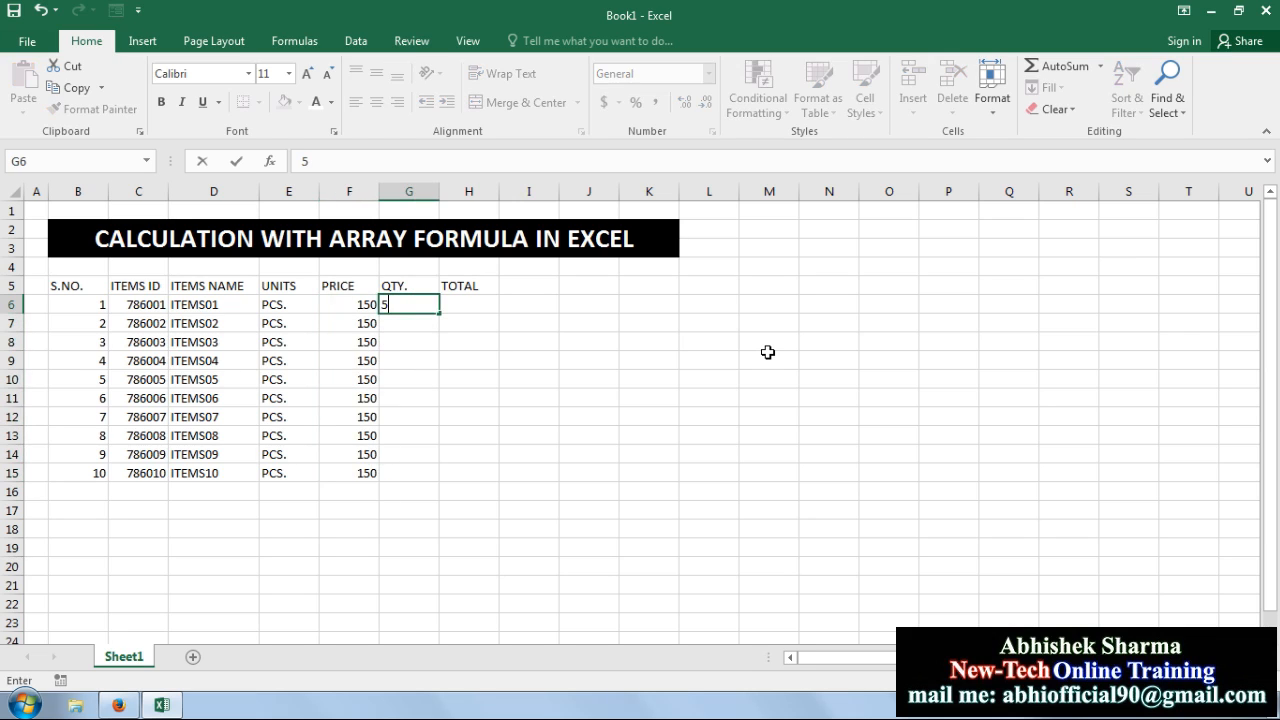
{"action": "key", "text": "Return"}
{"action": "type", "text": "60"}
{"action": "key", "text": "Return"}
{"action": "type", "text": "75"}
{"action": "key", "text": "Return"}
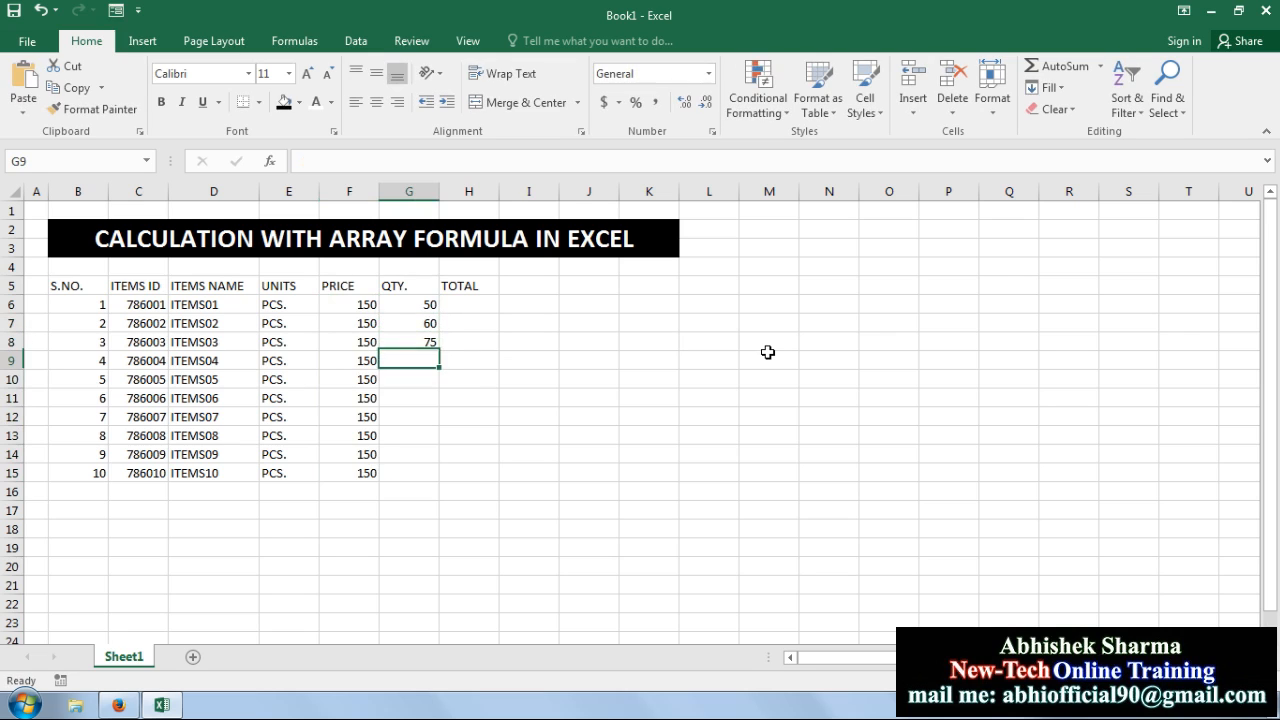
{"action": "type", "text": "45"}
{"action": "key", "text": "Return"}
{"action": "type", "text": "65"}
{"action": "key", "text": "ctrl+Return"}
{"action": "key", "text": "Return"}
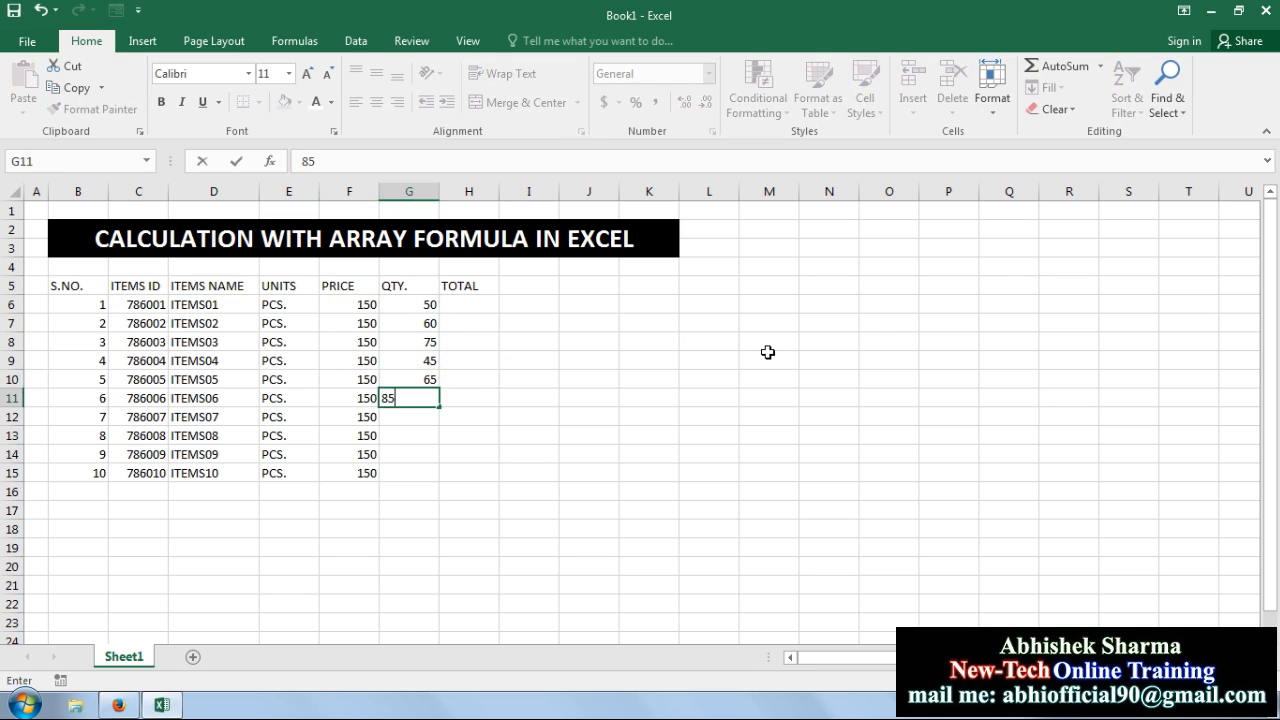
Step: Enter the remaining quantities 85, 45, 55, 35 and 45 in cells G11:G15
{"action": "type", "text": "85"}
{"action": "key", "text": "Return"}
{"action": "type", "text": "45"}
{"action": "key", "text": "Return"}
{"action": "type", "text": "55"}
{"action": "key", "text": "Return"}
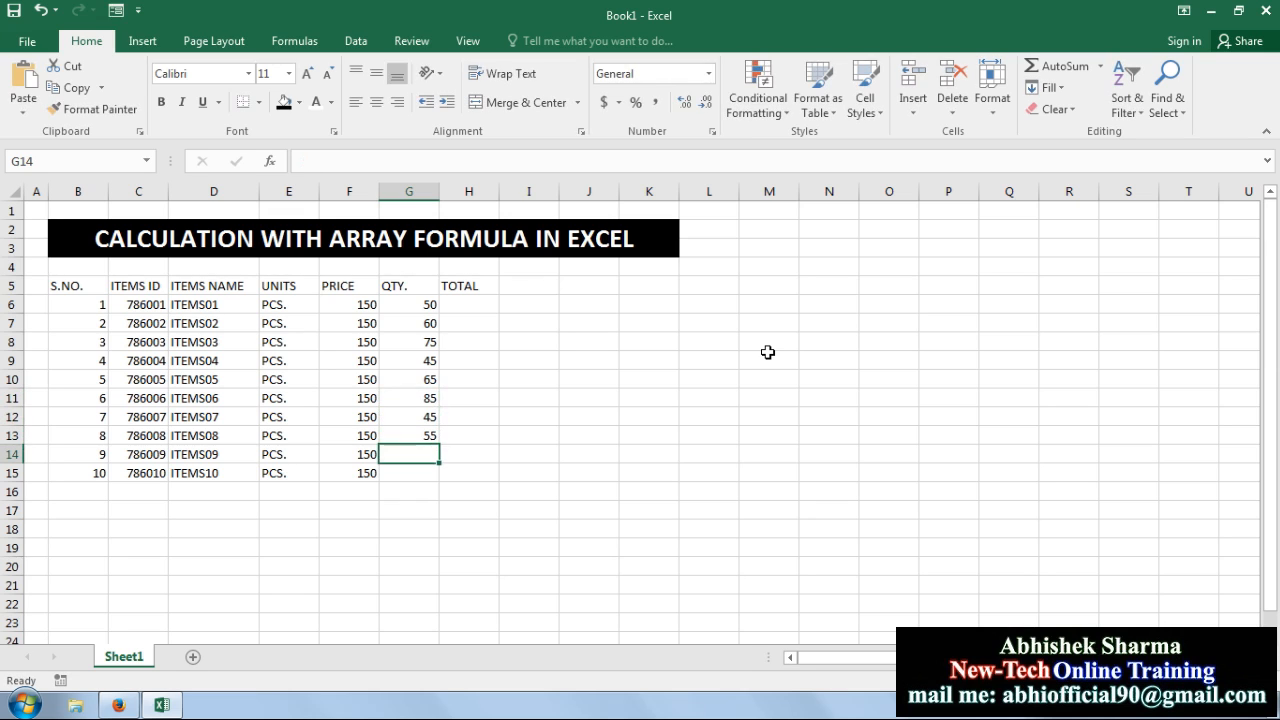
{"action": "type", "text": "35"}
{"action": "key", "text": "Return"}
{"action": "type", "text": "45"}
{"action": "key", "text": "Return"}
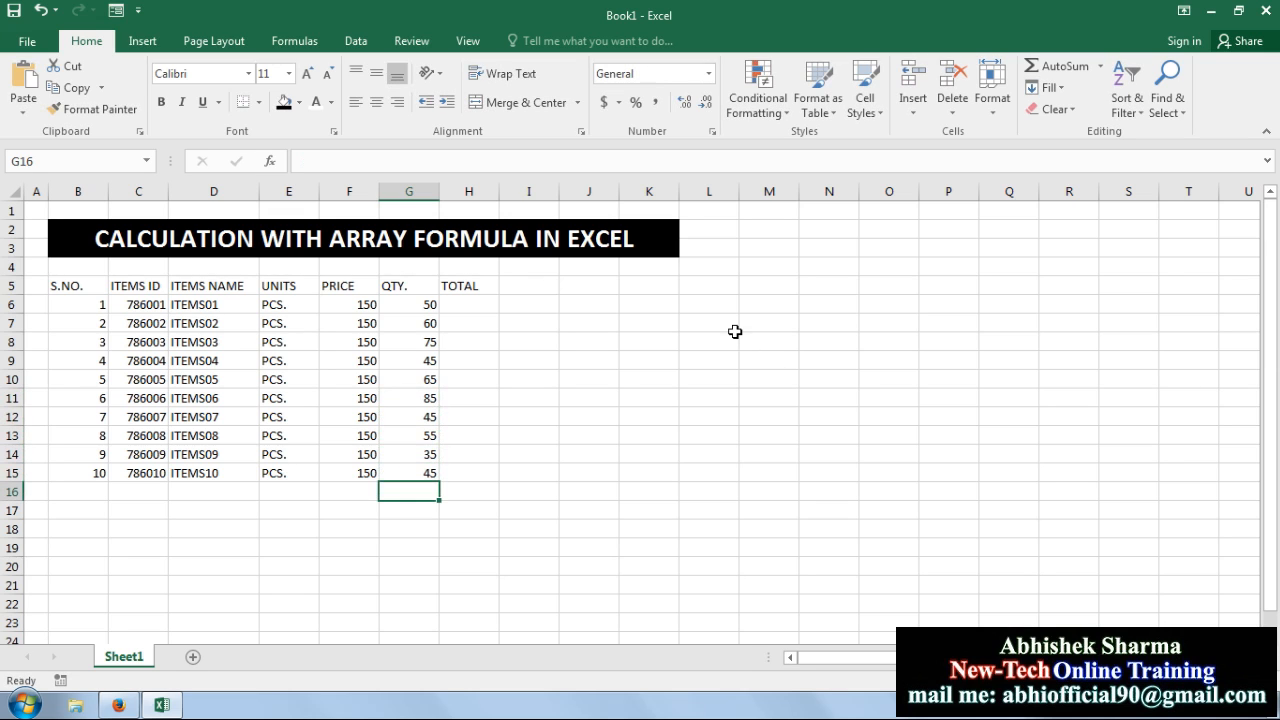
Step: Format the header row B5:H5 with a black fill and bold white text
{"action": "left_click", "coordinate": [466, 305]}
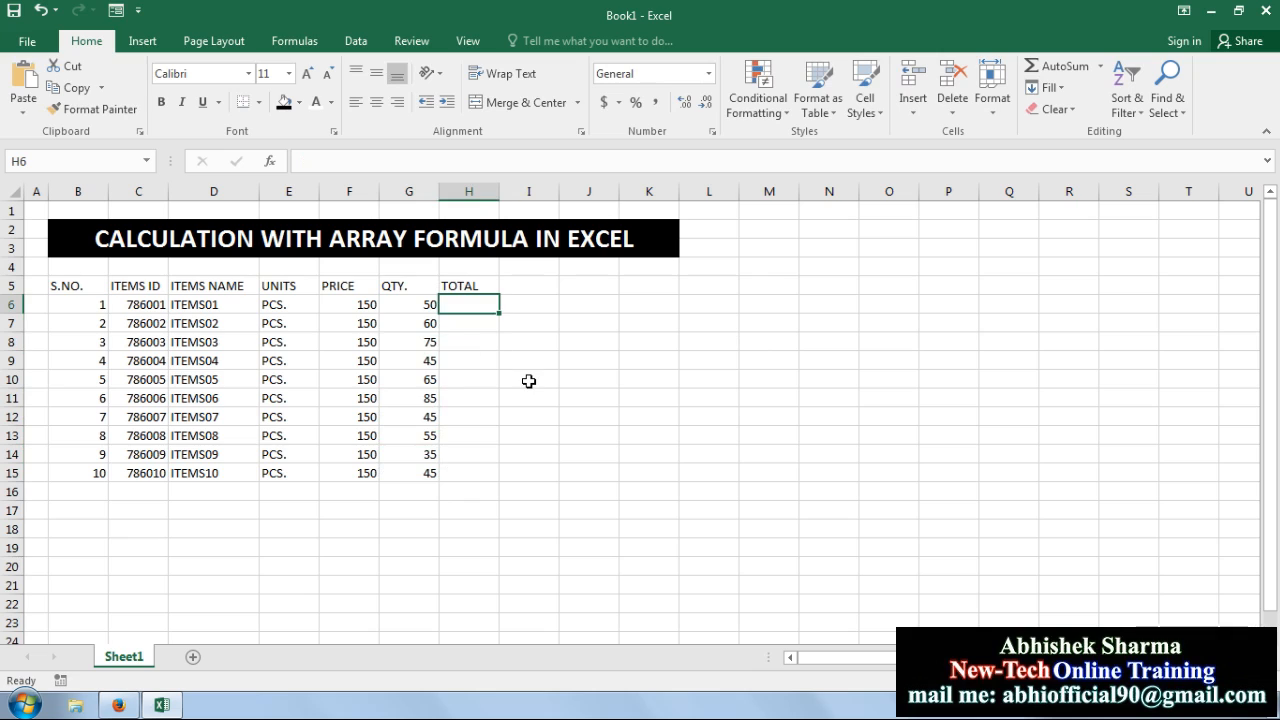
{"action": "left_click_drag", "start_coordinate": [73, 290], "coordinate": [440, 284]}
{"action": "left_click", "coordinate": [285, 106]}
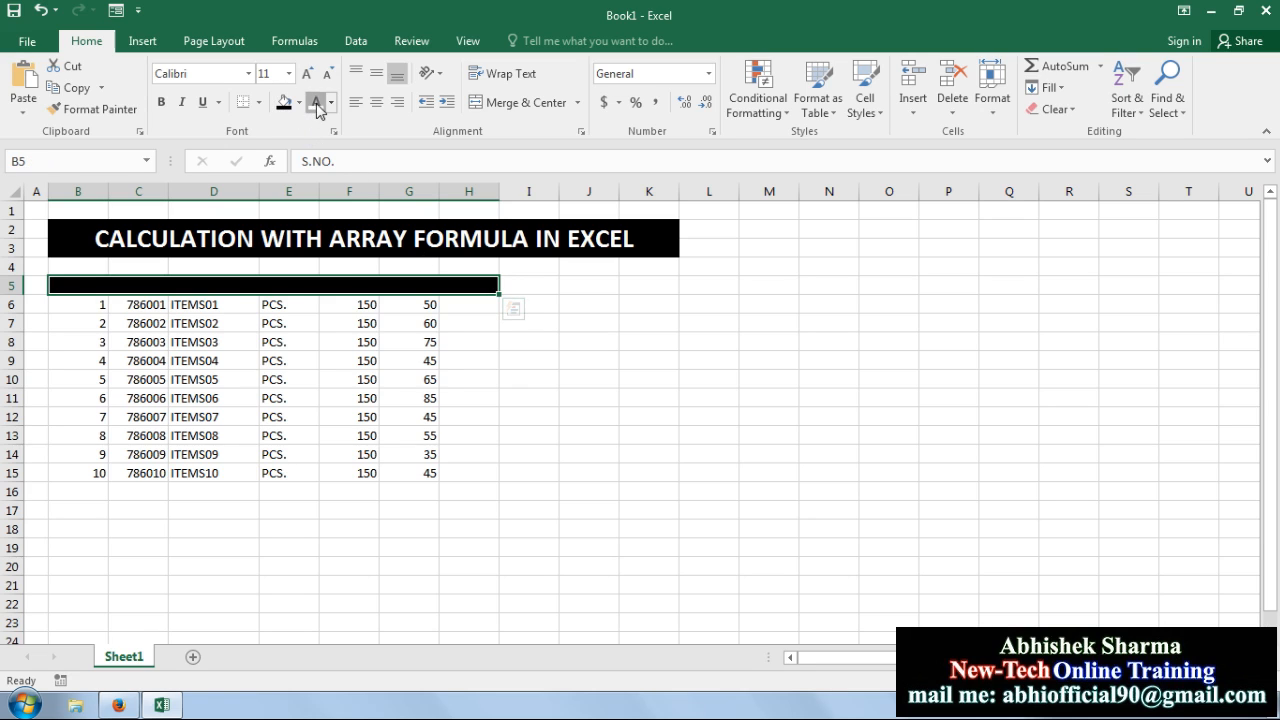
{"action": "left_click", "coordinate": [316, 104]}
{"action": "left_click", "coordinate": [161, 104]}
Step: Apply all borders to the table range B5:H15
{"action": "left_click", "coordinate": [93, 290]}
{"action": "left_click_drag", "start_coordinate": [93, 298], "coordinate": [474, 477]}
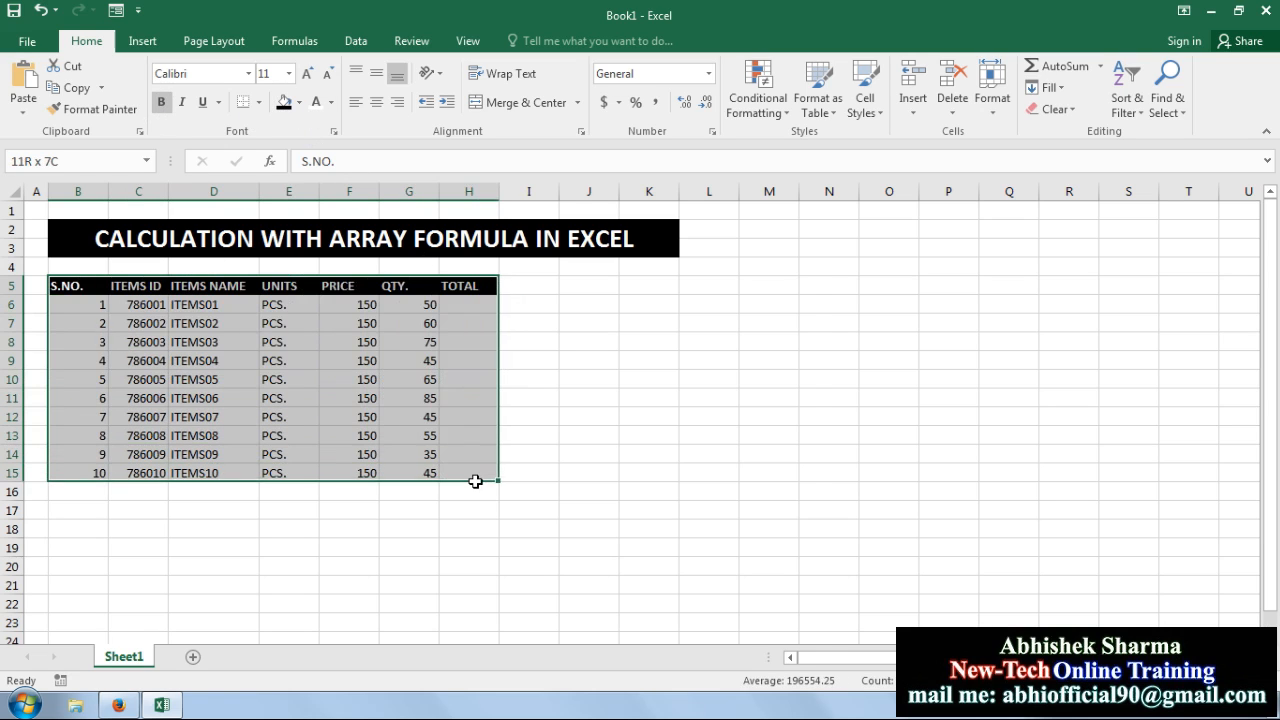
{"action": "left_click", "coordinate": [259, 104]}
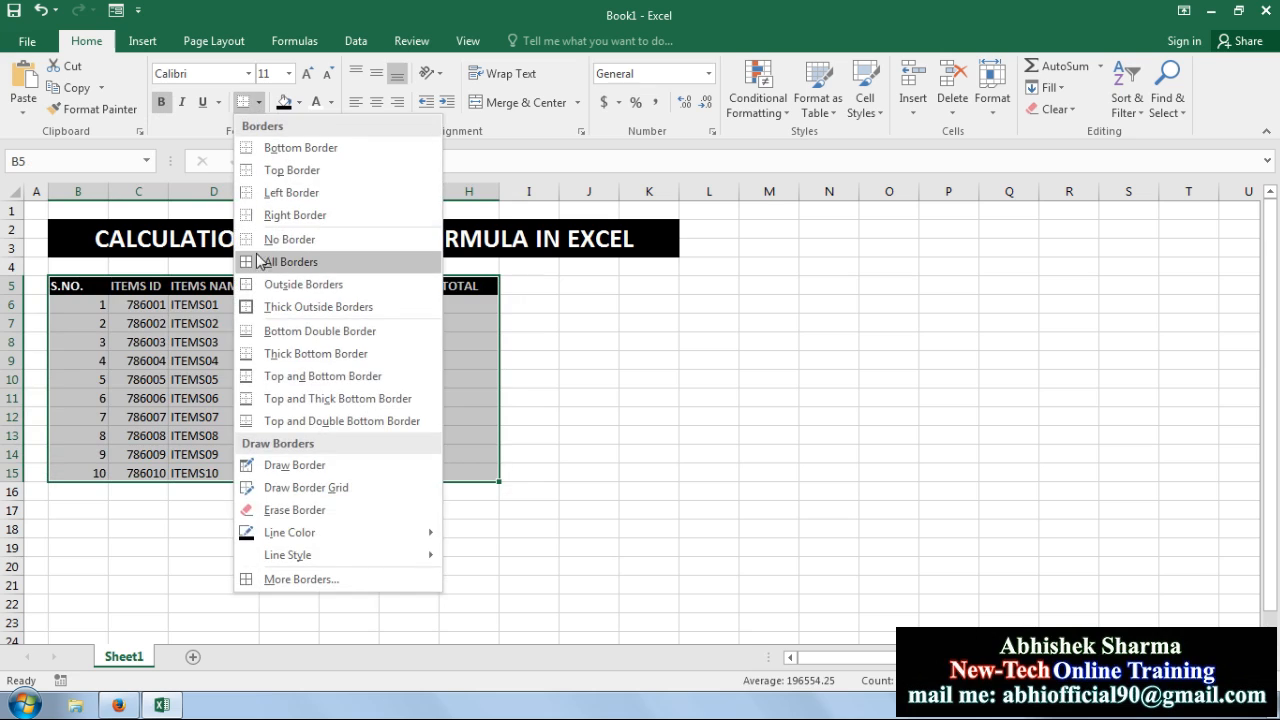
{"action": "left_click", "coordinate": [258, 259]}
Step: Calculate the first item's total in H6 with the formula =F6*G6
{"action": "left_click", "coordinate": [452, 312]}
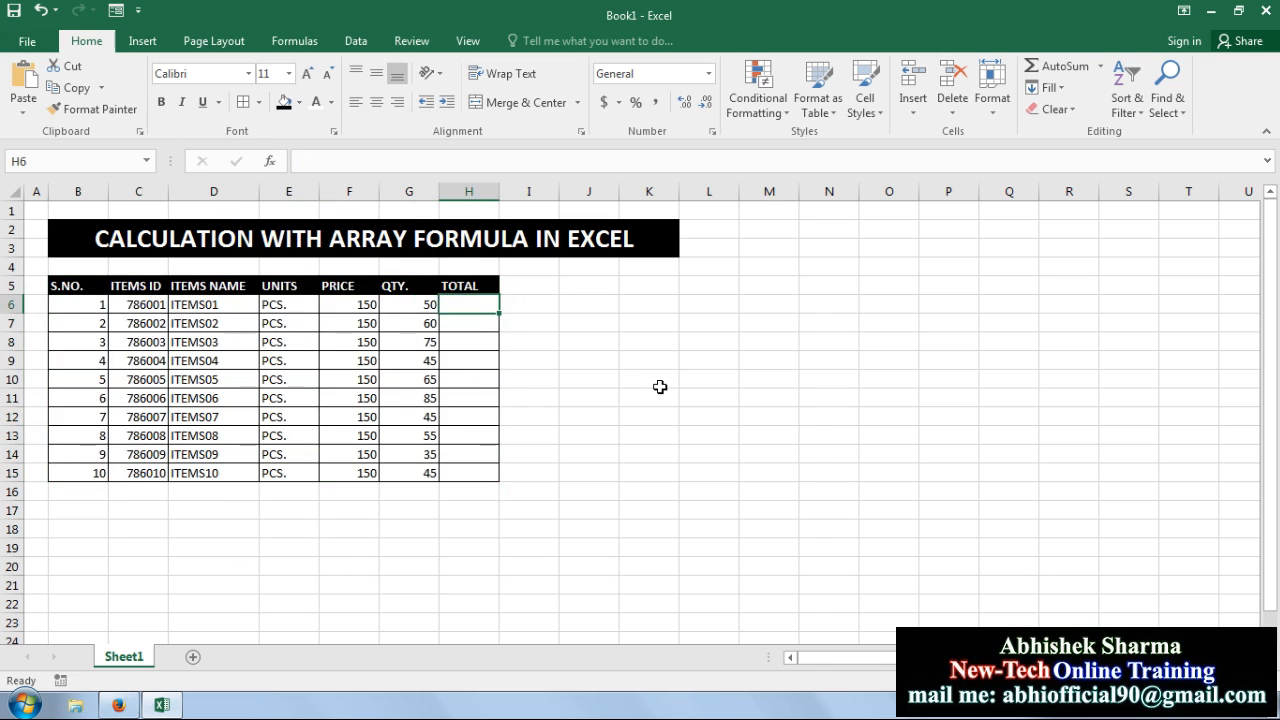
{"action": "type", "text": "="}
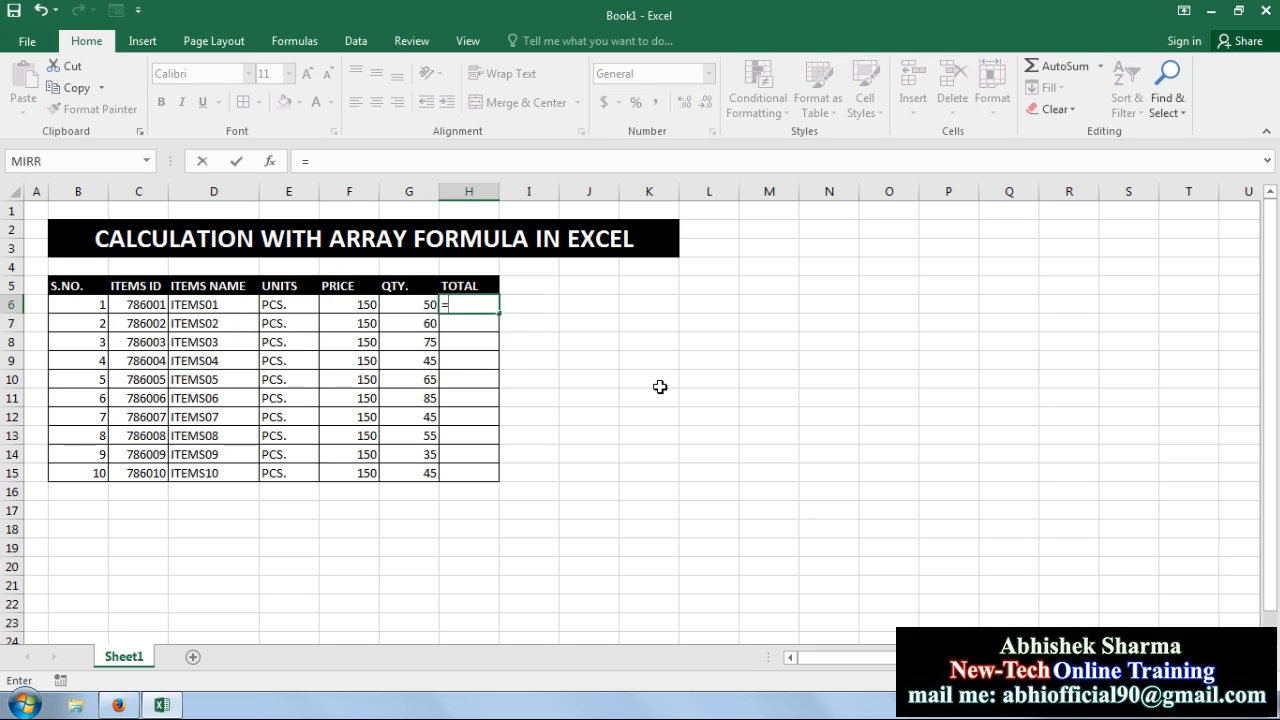
{"action": "left_click", "coordinate": [365, 303]}
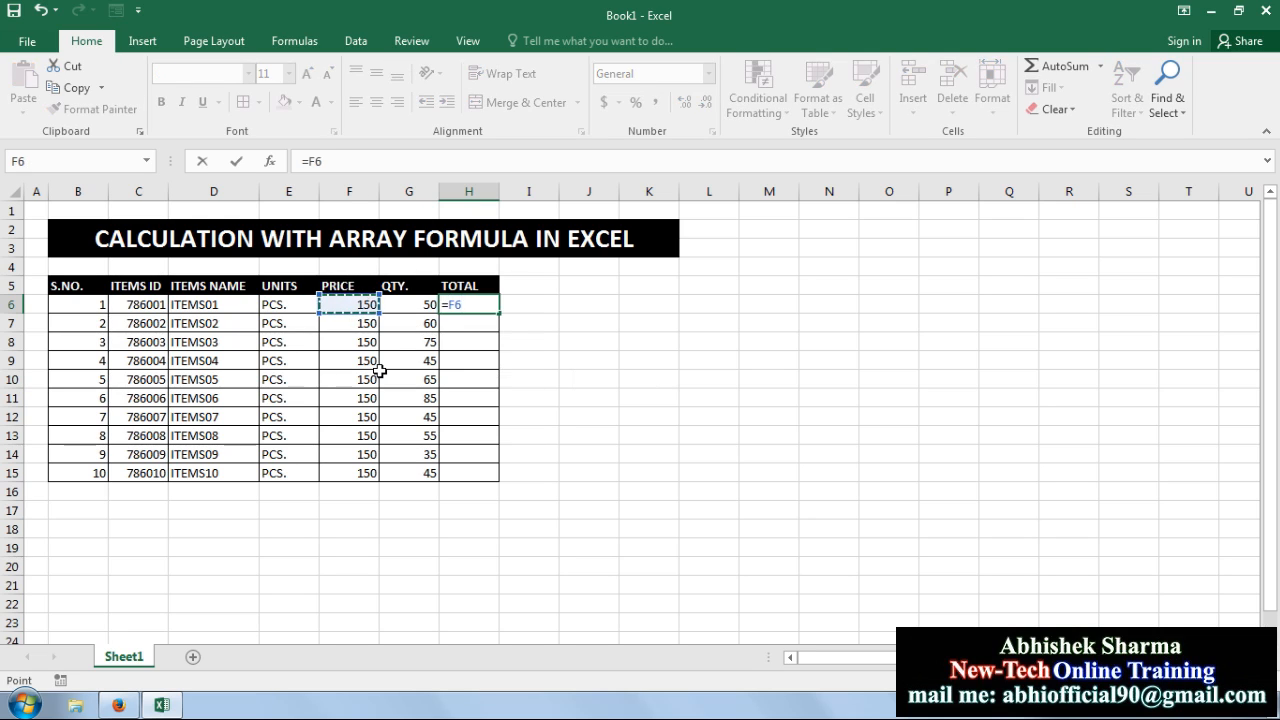
{"action": "type", "text": "*"}
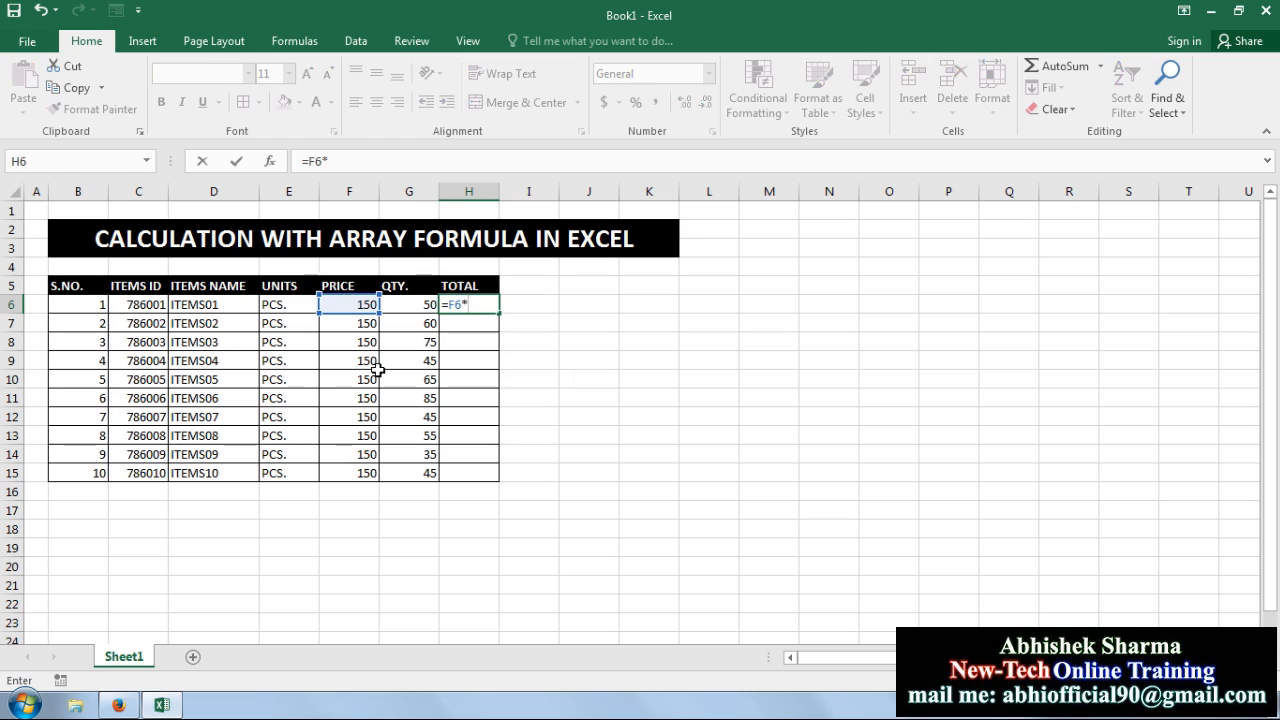
{"action": "left_click", "coordinate": [413, 306]}
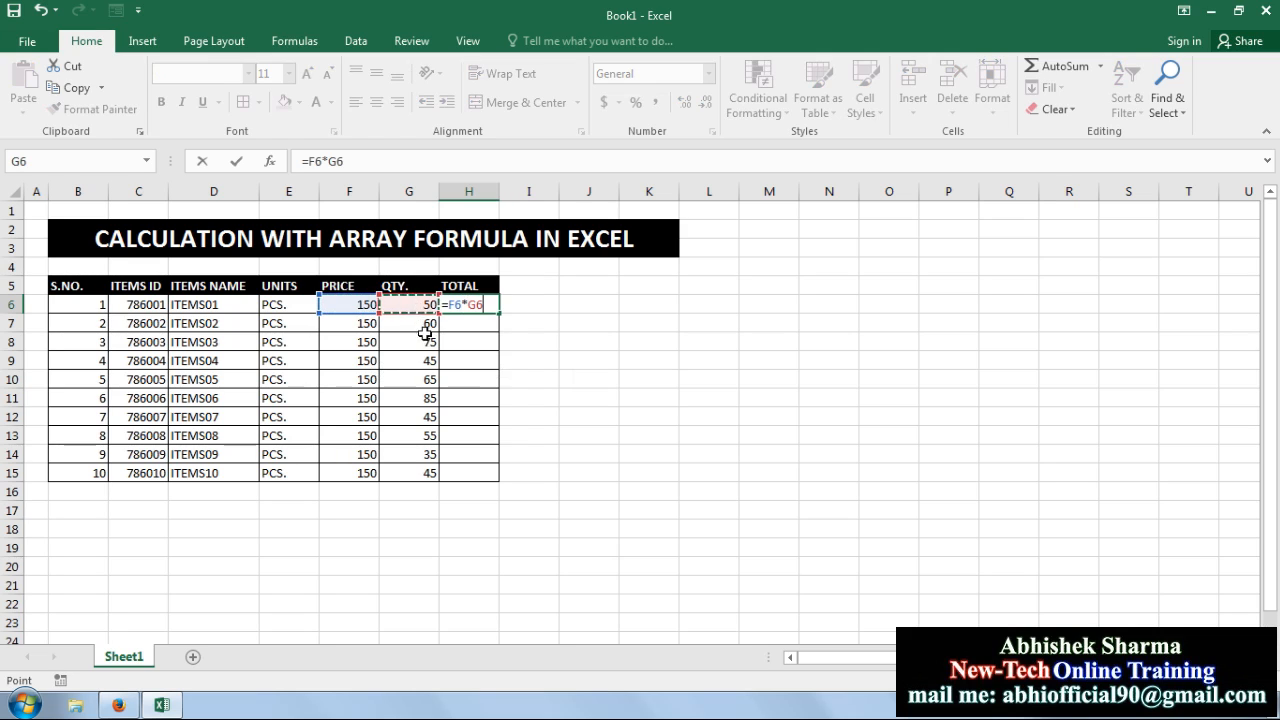
{"action": "key", "text": "Return"}
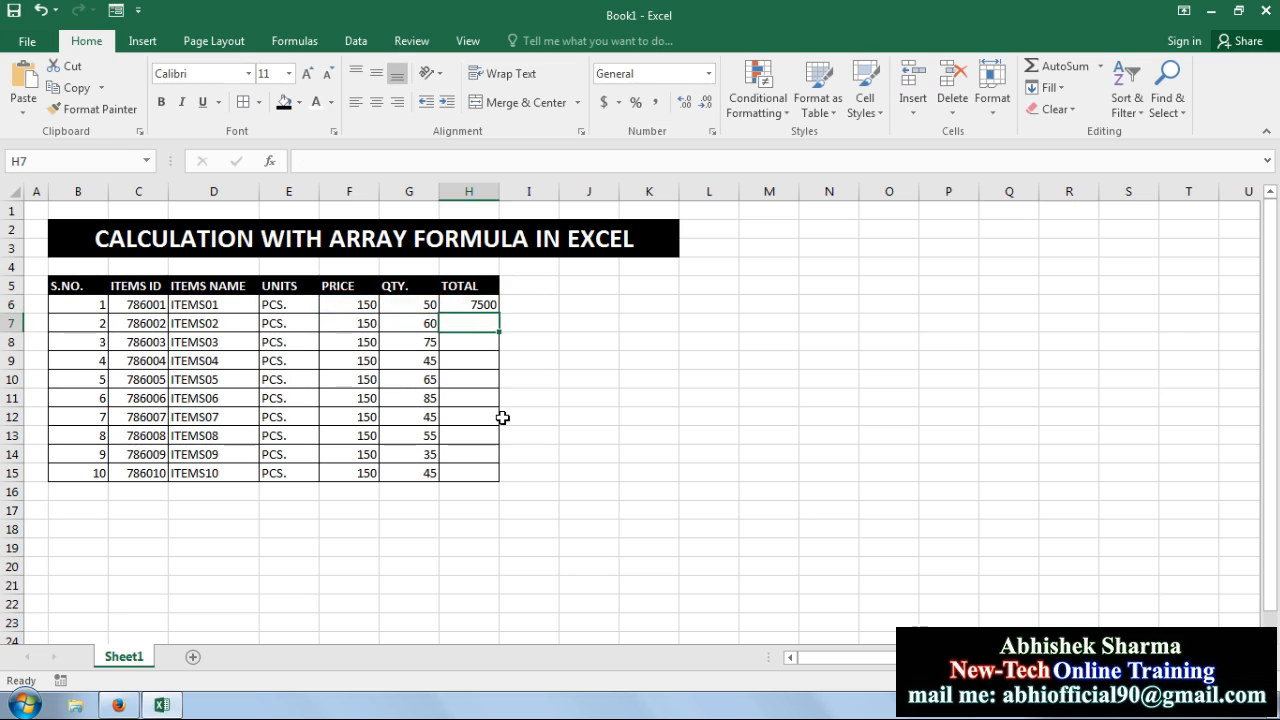
Step: Calculate the second item's total in H7 with =F7*G7 and fill the H6 total formula down through H15
{"action": "type", "text": "="}
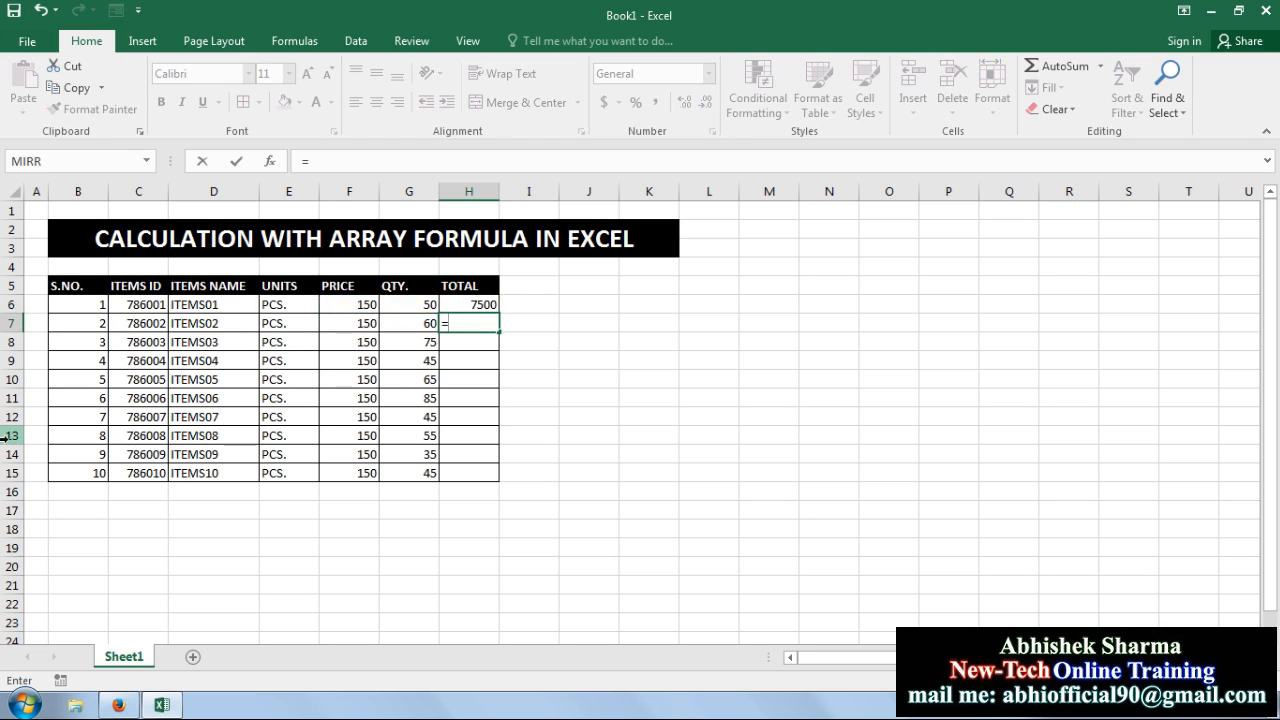
{"action": "left_click", "coordinate": [344, 327]}
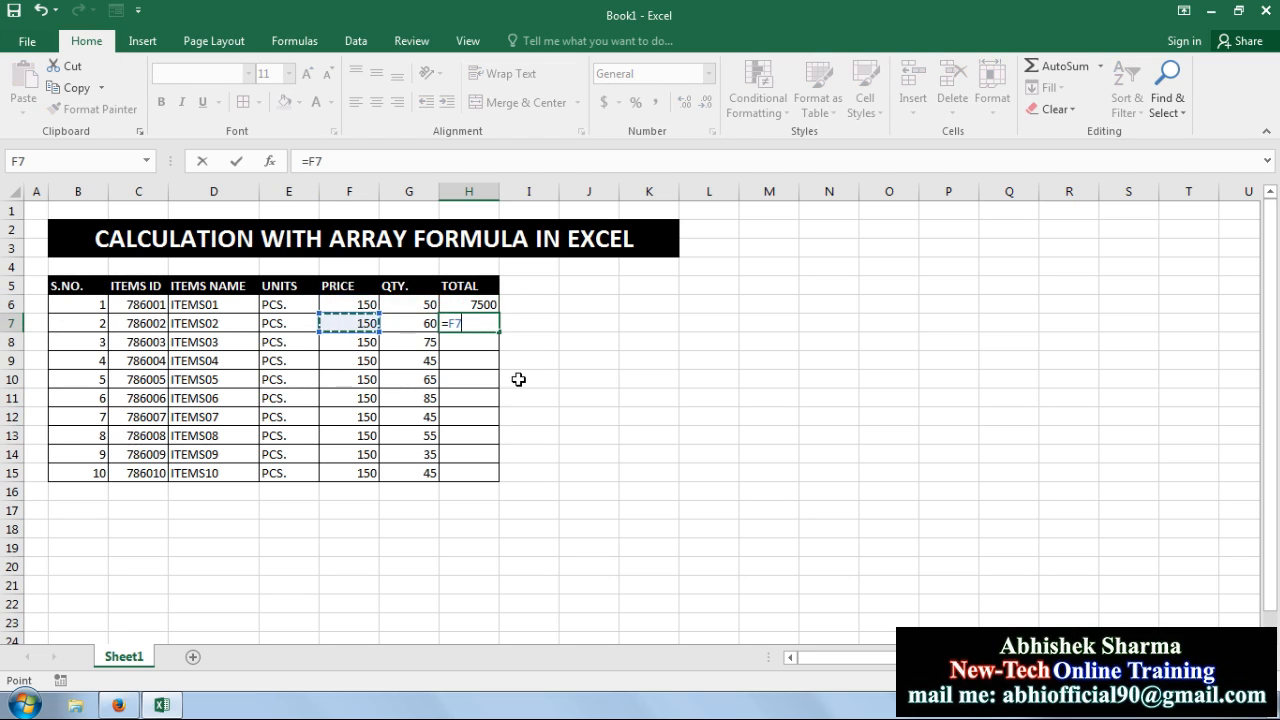
{"action": "type", "text": "*"}
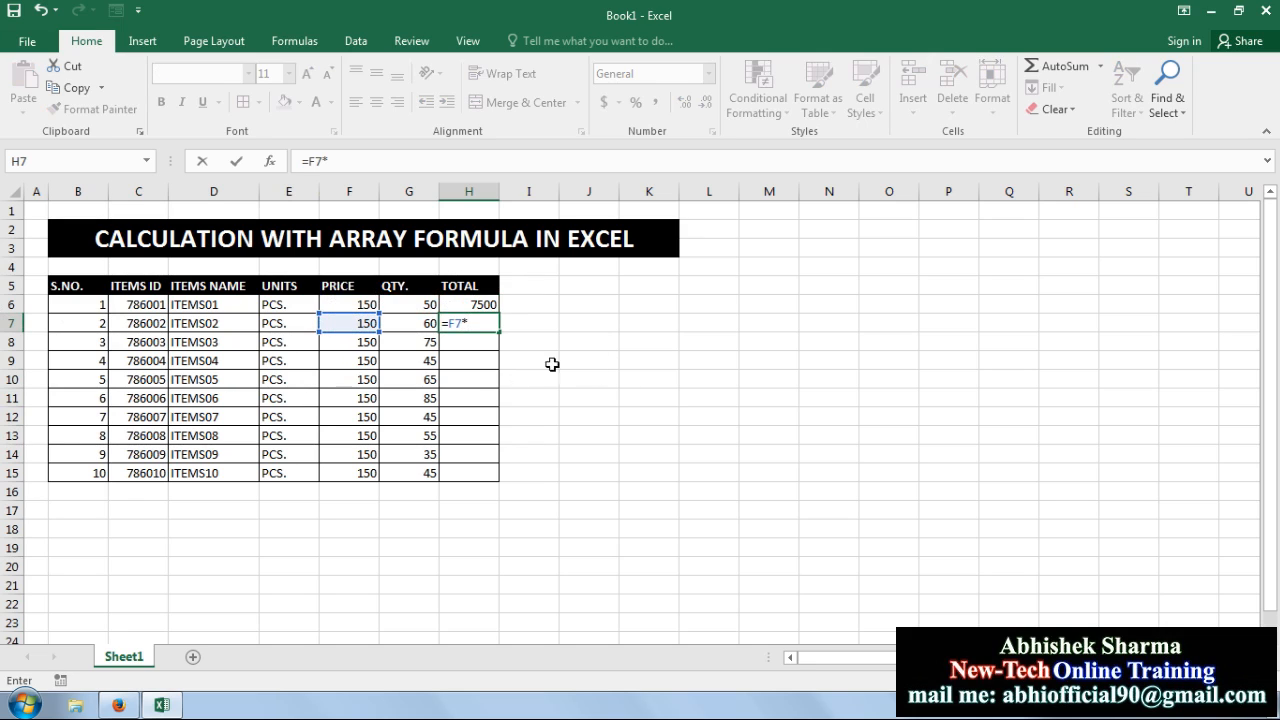
{"action": "left_click", "coordinate": [422, 326]}
{"action": "key", "text": "Return"}
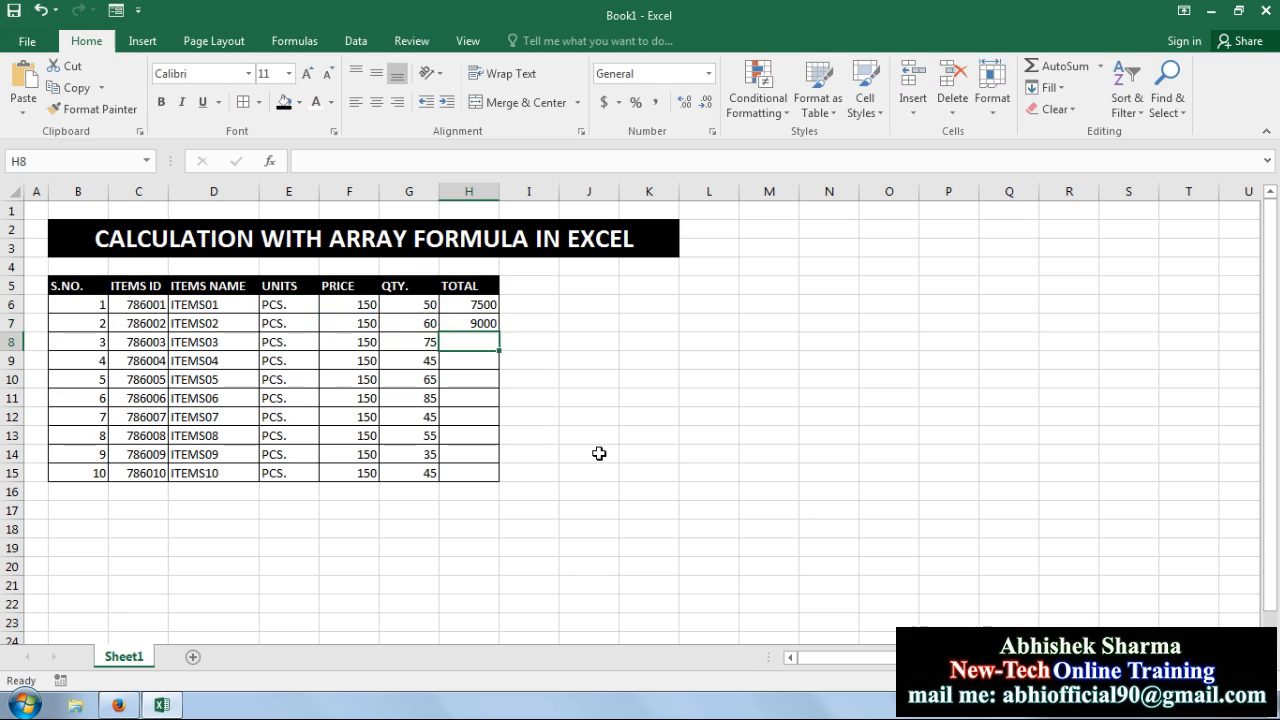
{"action": "left_click_drag", "start_coordinate": [474, 302], "coordinate": [497, 484]}
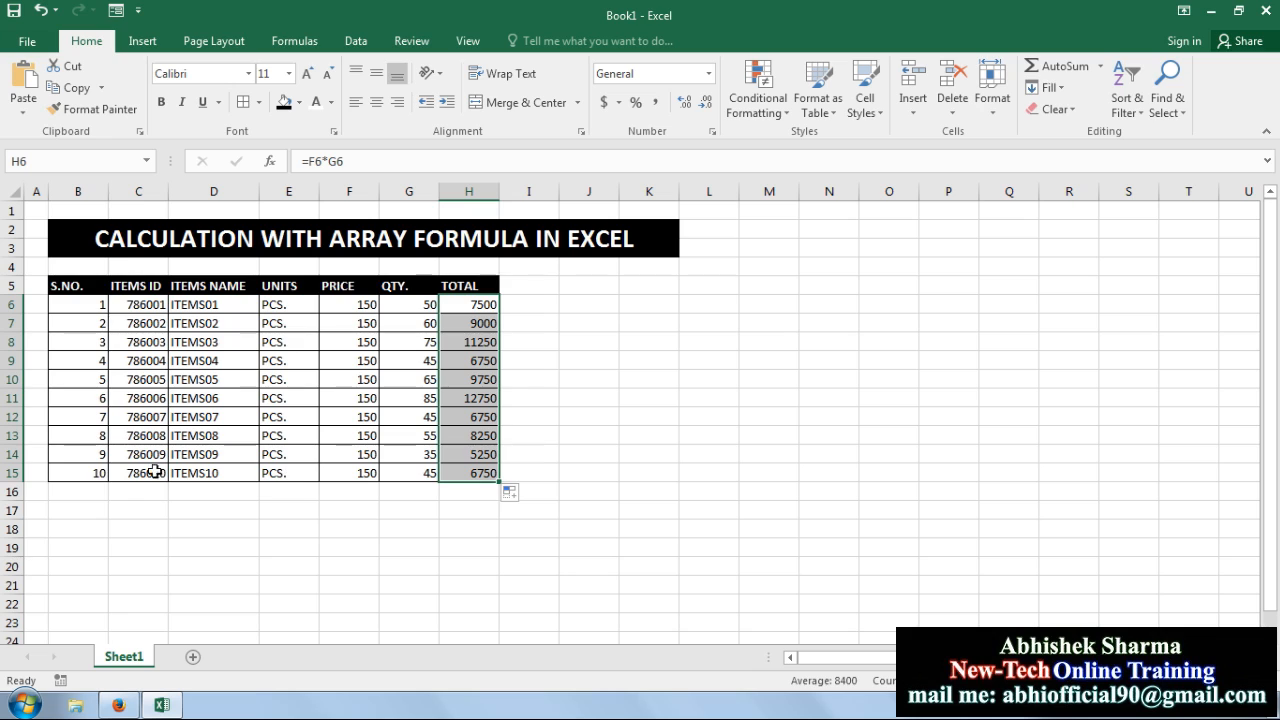
Step: Merge and center cells B16:E16 below the table and enter the label "SUB TOTAL :"
{"action": "left_click_drag", "start_coordinate": [78, 490], "coordinate": [306, 491]}
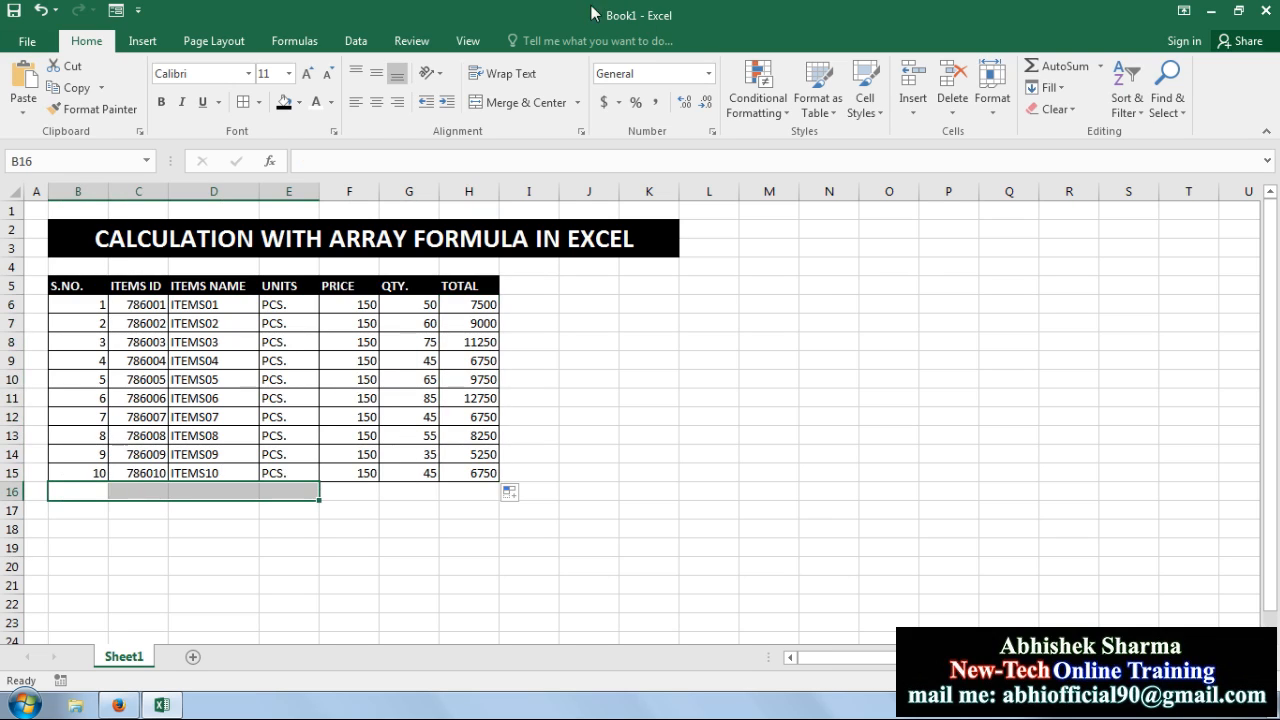
{"action": "left_click", "coordinate": [505, 102]}
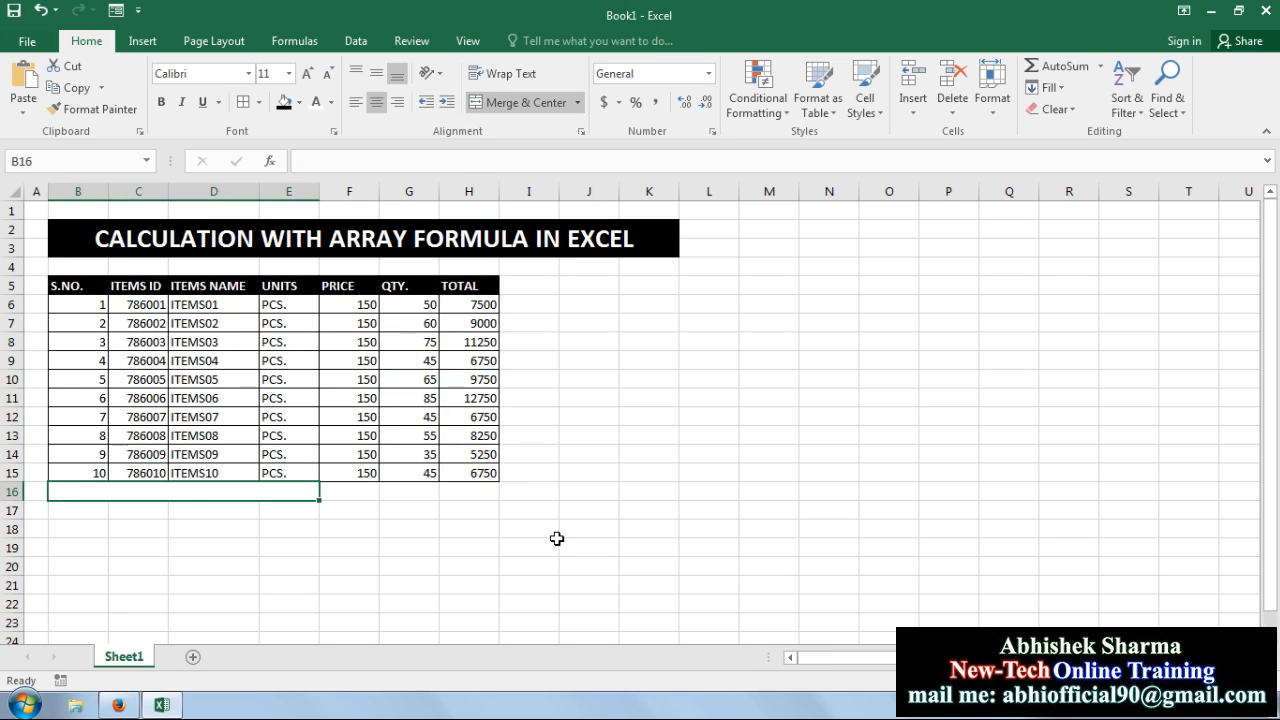
{"action": "type", "text": "SUM"}
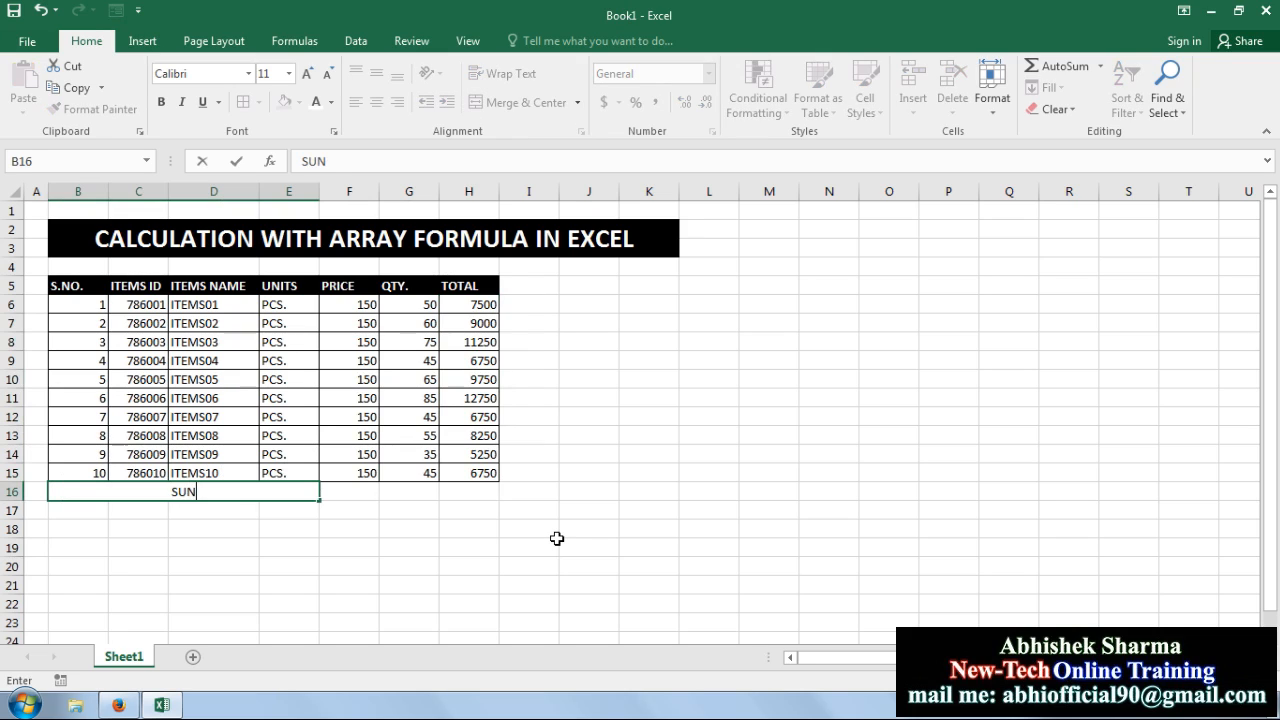
{"action": "key", "text": "BackSpace"}
{"action": "type", "text": "B TOTAL"}
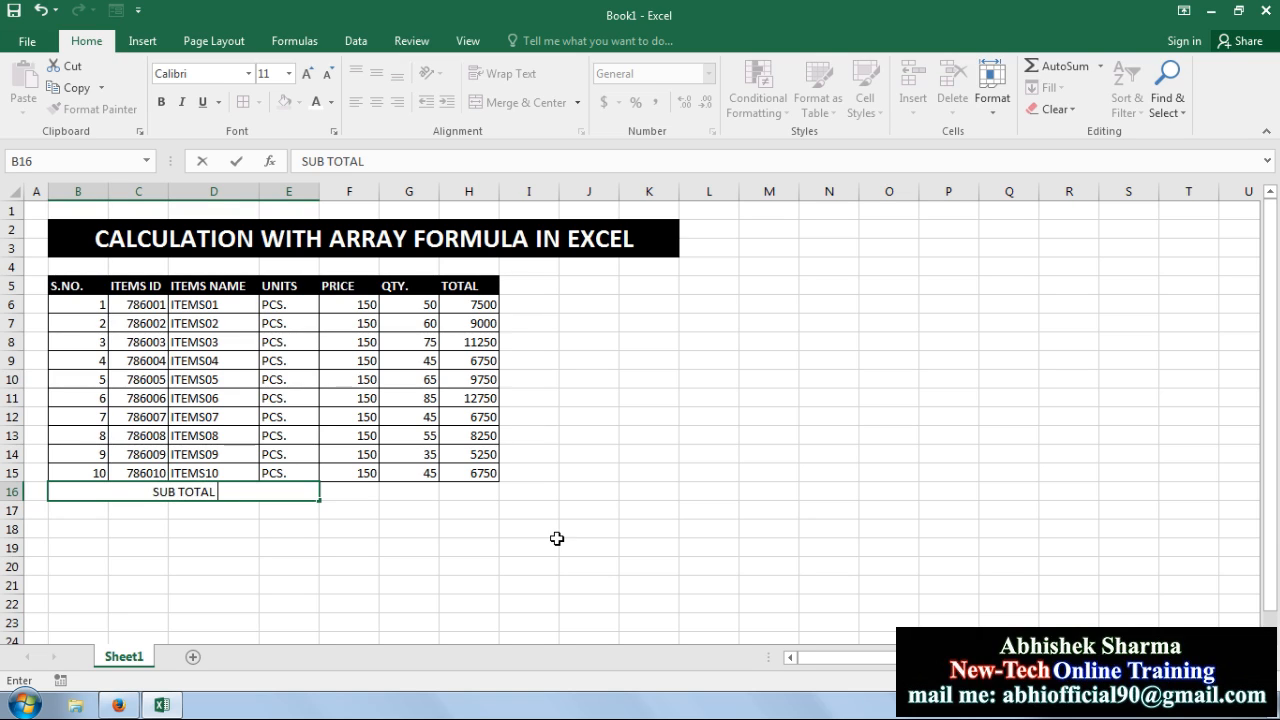
{"action": "type", "text": " :"}
{"action": "left_click", "coordinate": [566, 537]}
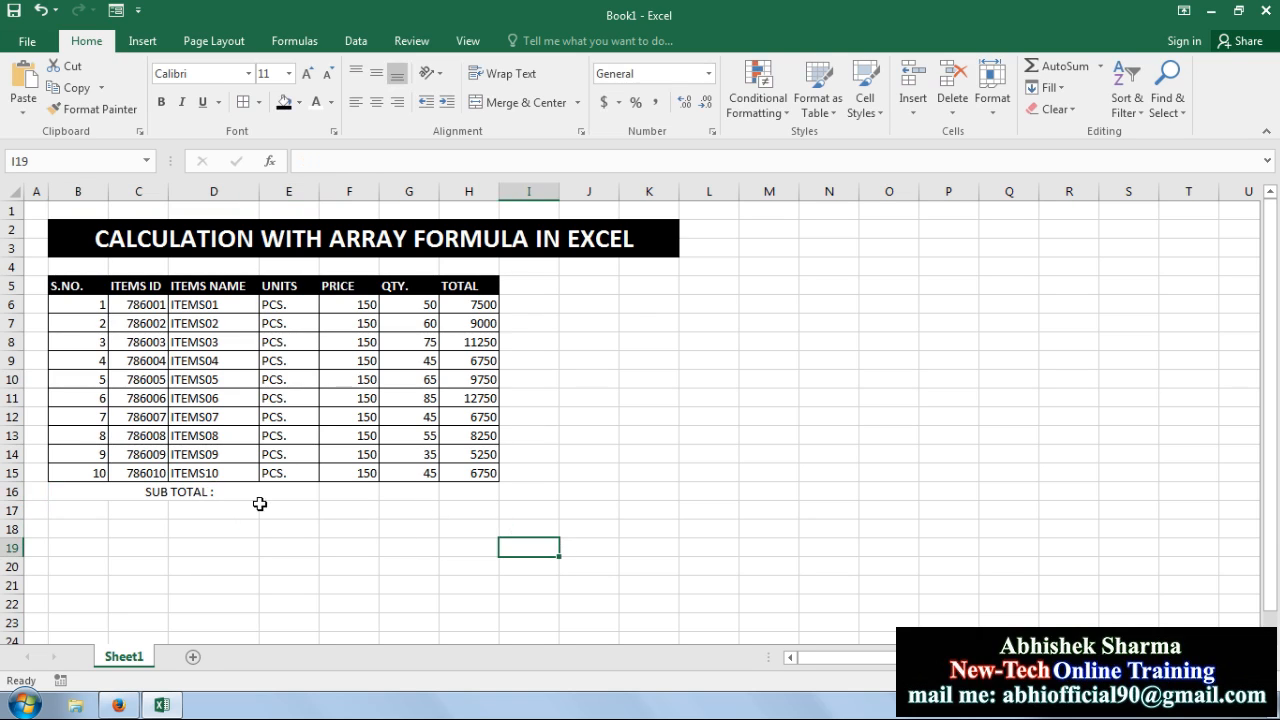
Step: Right-align the SUB TOTAL label in B16 and make it bold
{"action": "left_click", "coordinate": [251, 494]}
{"action": "left_click", "coordinate": [406, 101]}
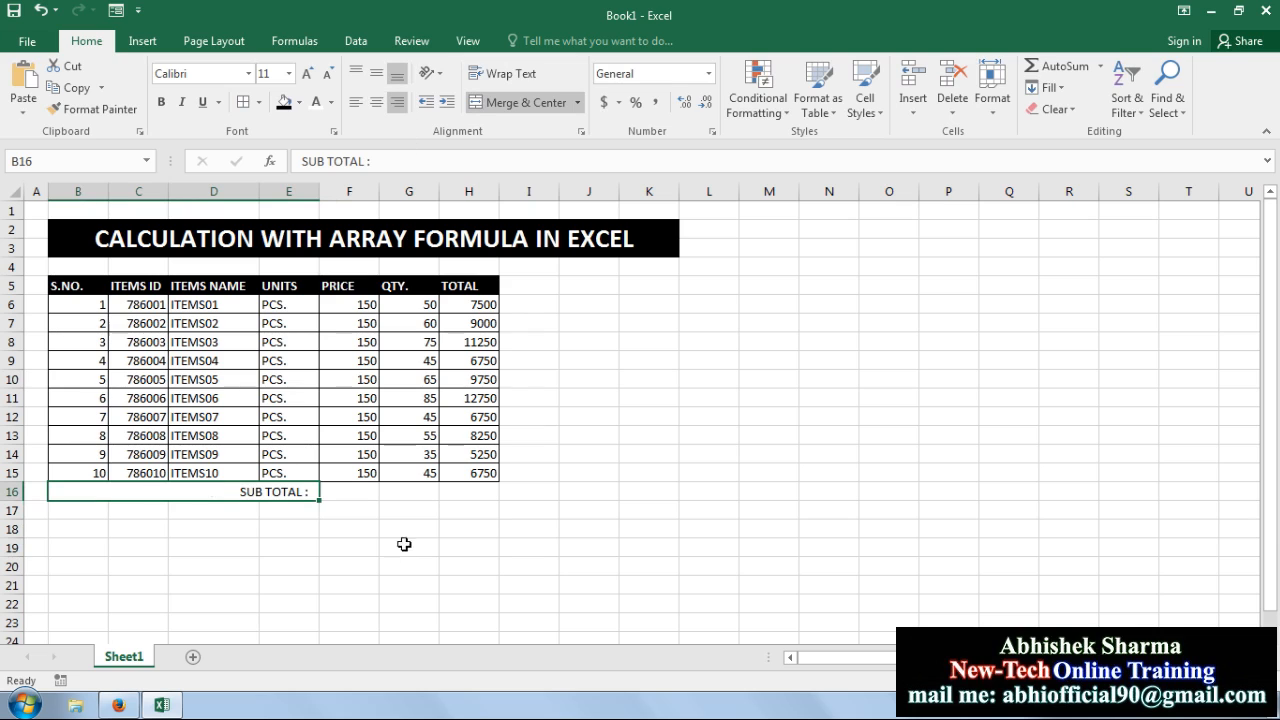
{"action": "left_click", "coordinate": [161, 102]}
Step: Make the item data in B6:H15 bold and apply all borders to the subtotal row B16:H16
{"action": "left_click_drag", "start_coordinate": [92, 304], "coordinate": [486, 471]}
{"action": "left_click", "coordinate": [168, 101]}
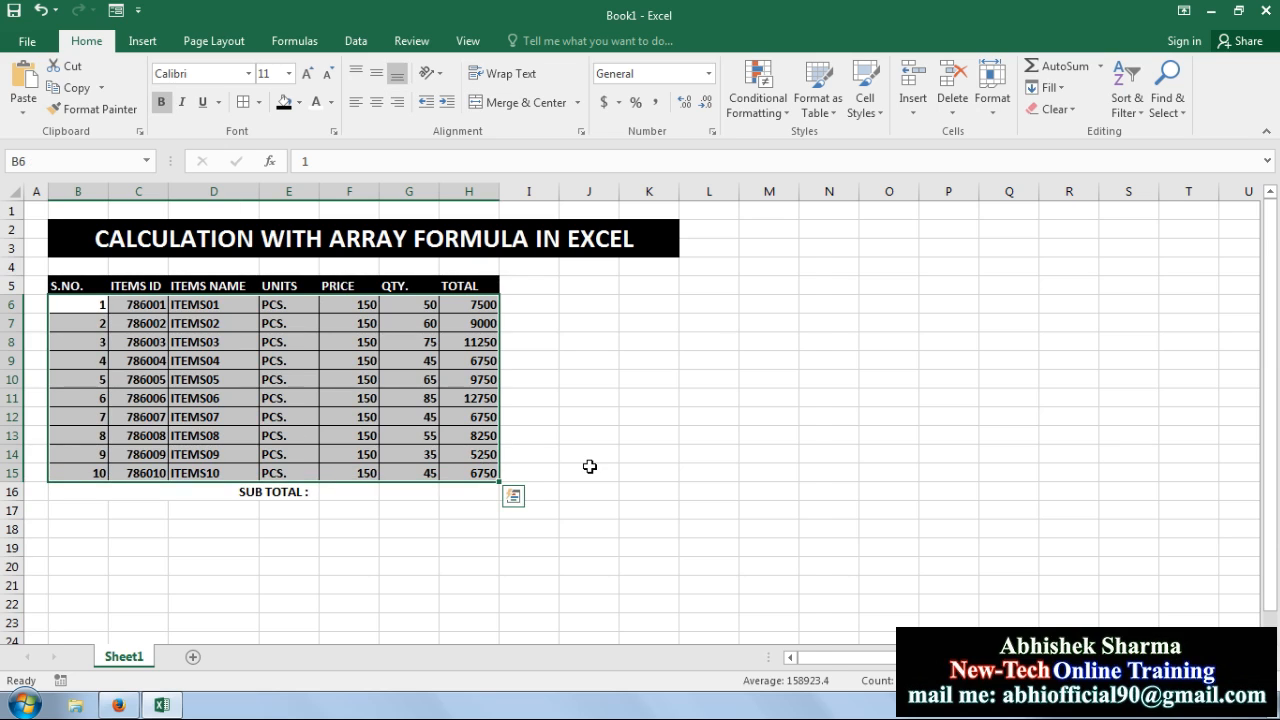
{"action": "left_click", "coordinate": [587, 467]}
{"action": "left_click_drag", "start_coordinate": [465, 497], "coordinate": [75, 491]}
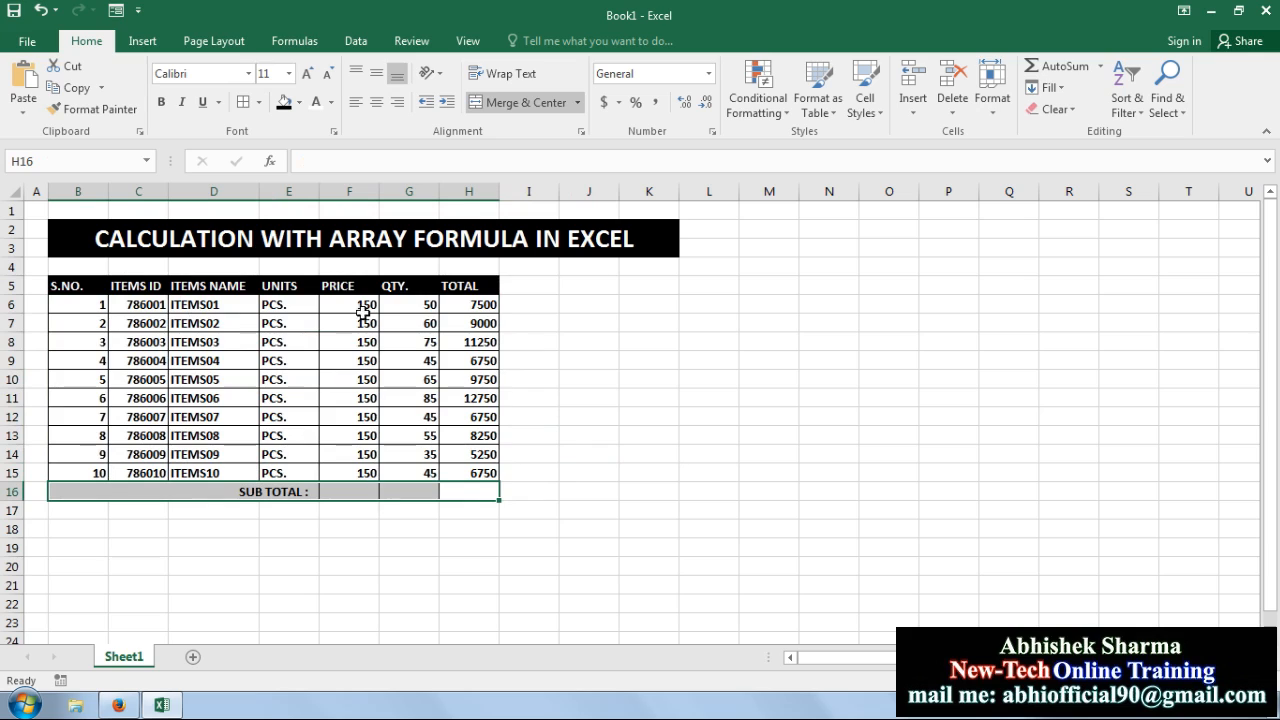
Step: Calculate the price subtotal in F16 with the formula =SUM(F6:F15)
{"action": "left_click", "coordinate": [352, 492]}
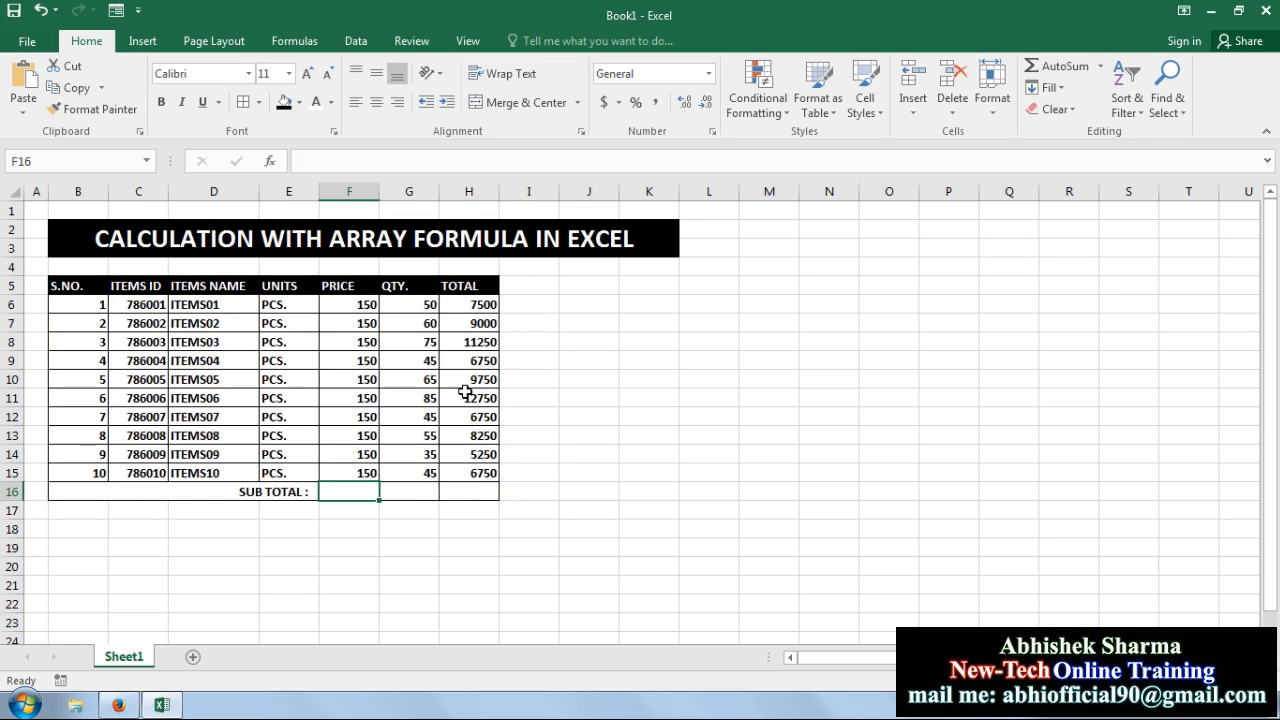
{"action": "type", "text": "=S"}
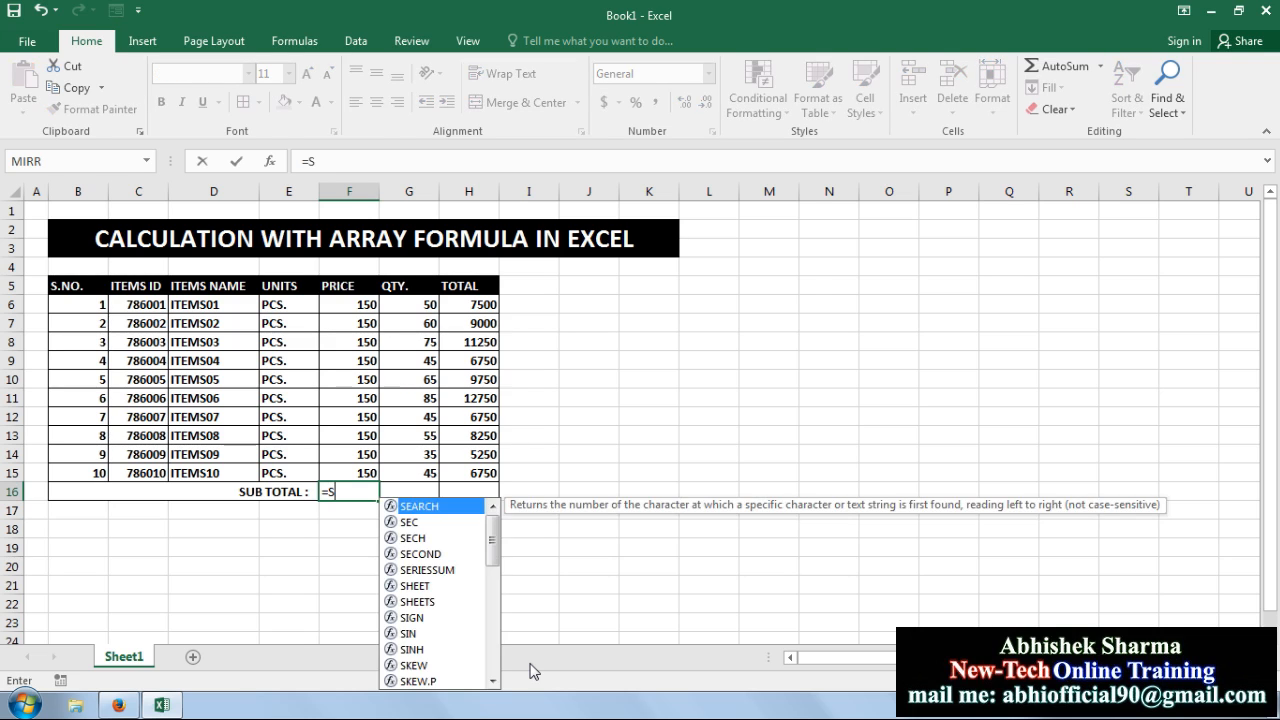
{"action": "type", "text": "UM"}
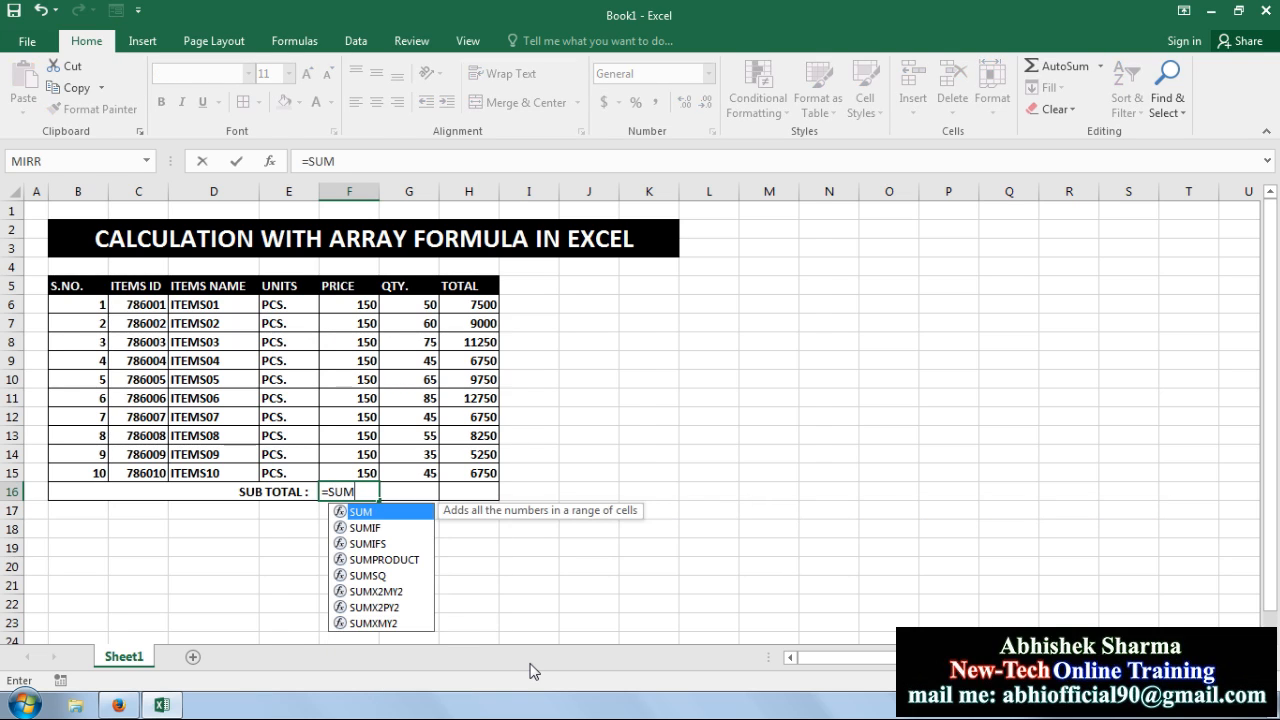
{"action": "type", "text": "("}
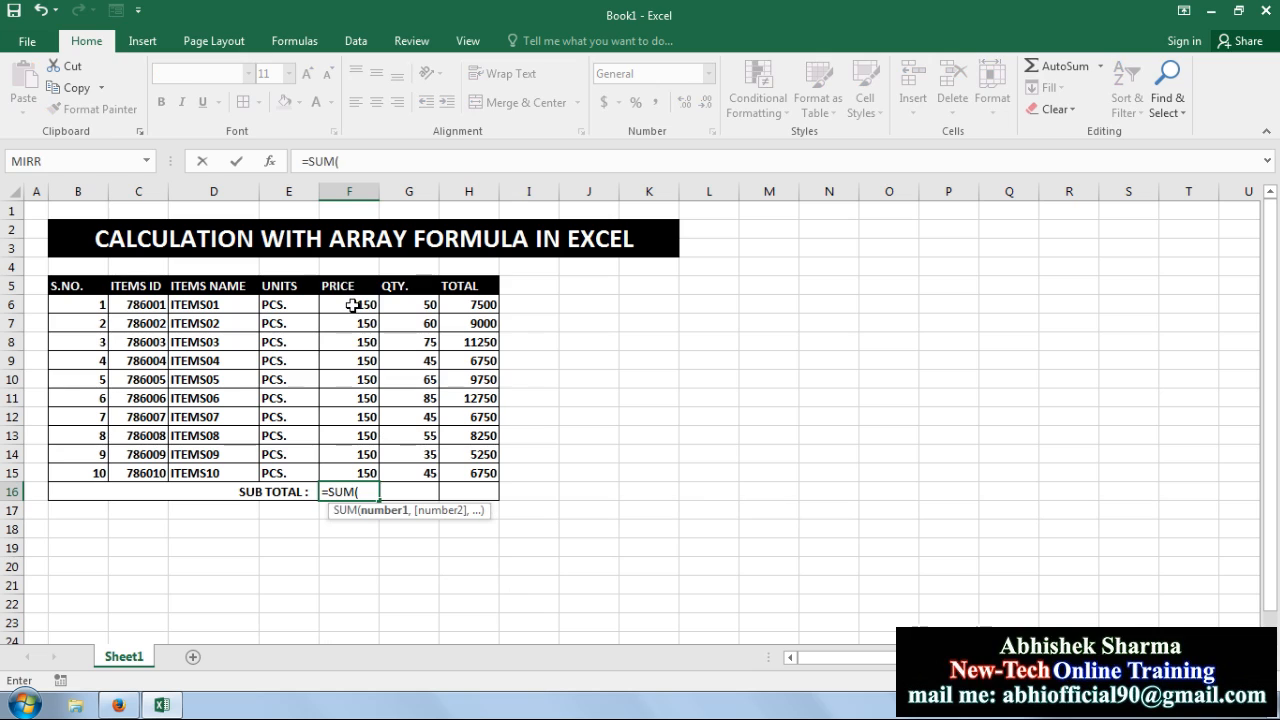
{"action": "left_click_drag", "start_coordinate": [352, 305], "coordinate": [350, 470]}
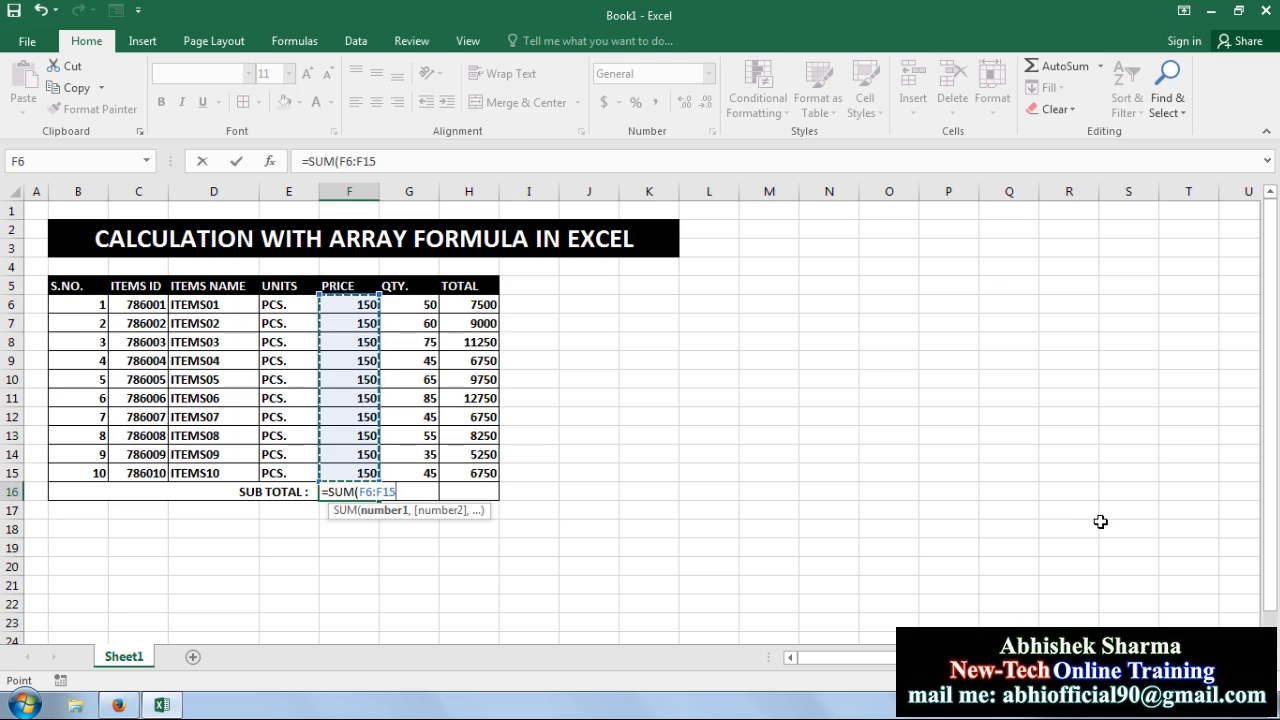
{"action": "key", "text": "Return"}
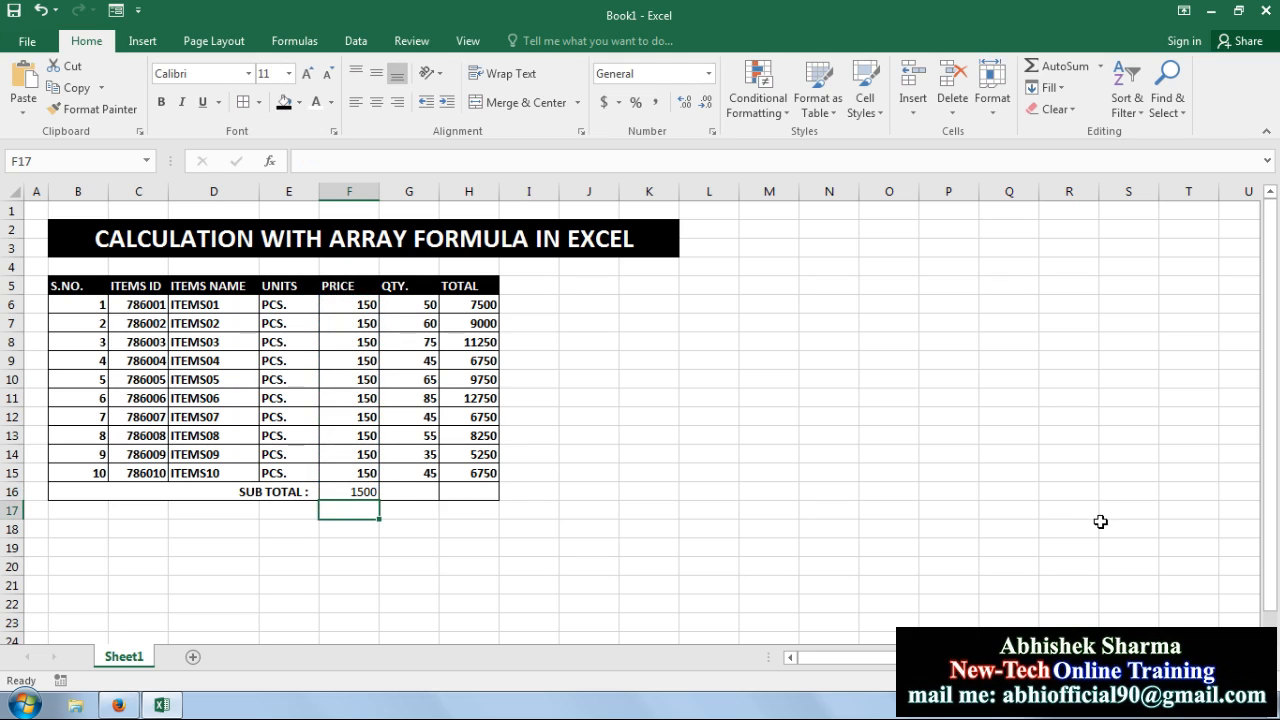
Step: Calculate the quantity subtotal in G16 with the formula =SUM(G6:G15)
{"action": "left_click", "coordinate": [422, 496]}
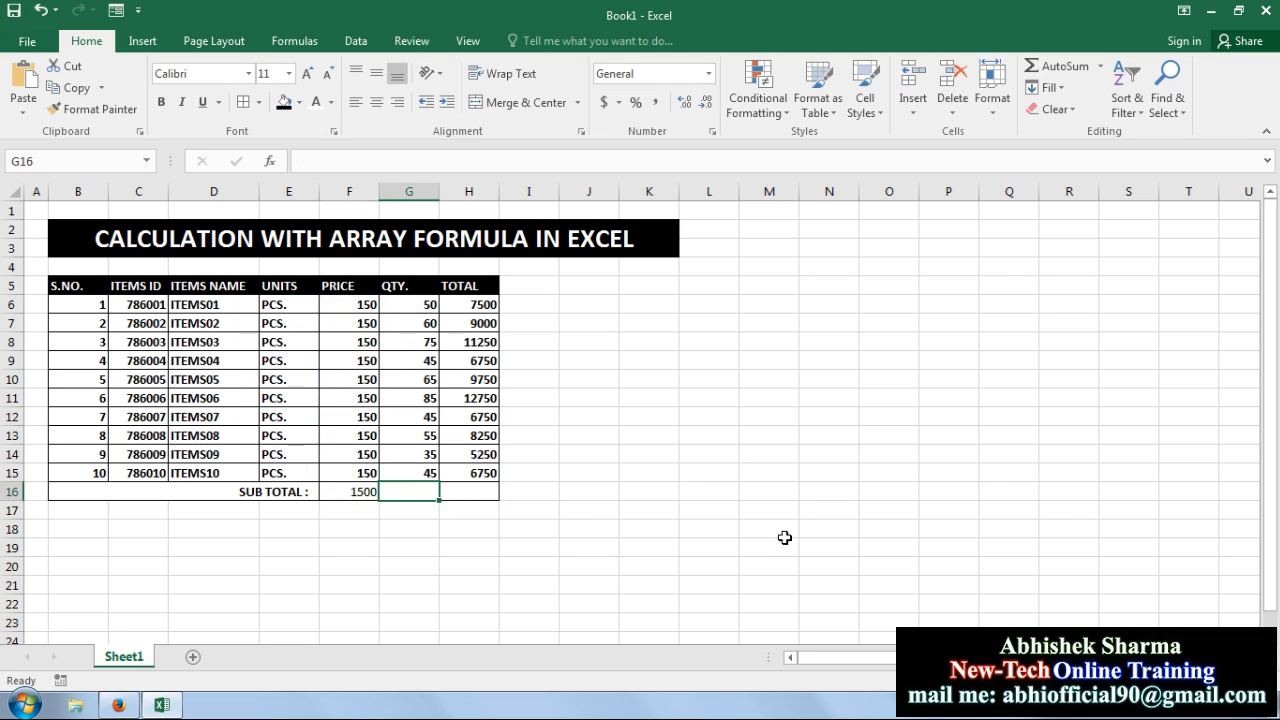
{"action": "type", "text": "="}
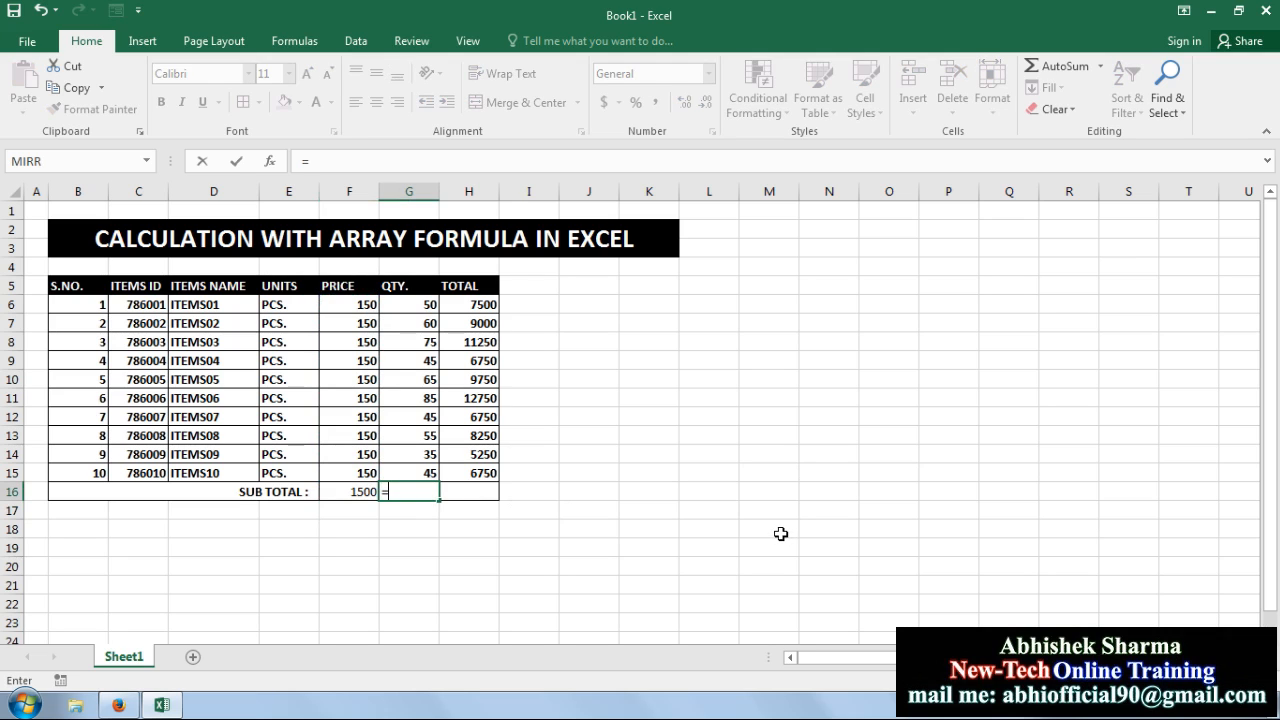
{"action": "type", "text": "SUM"}
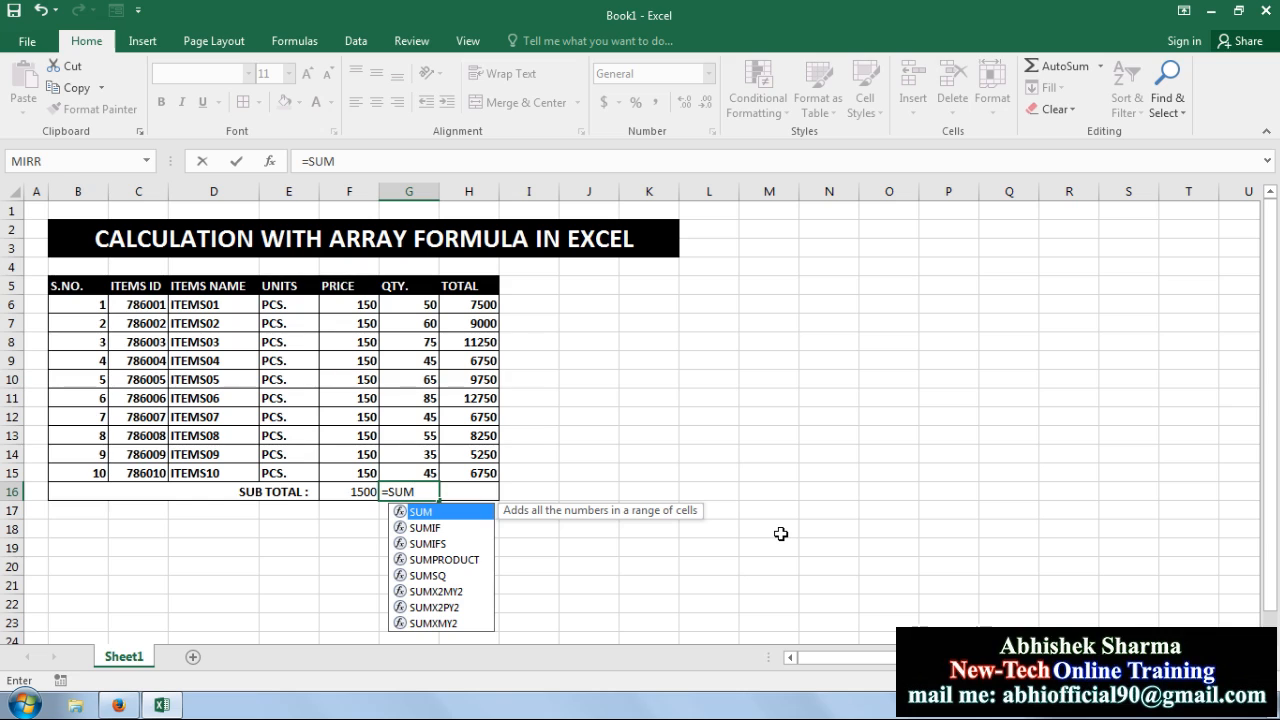
{"action": "type", "text": "("}
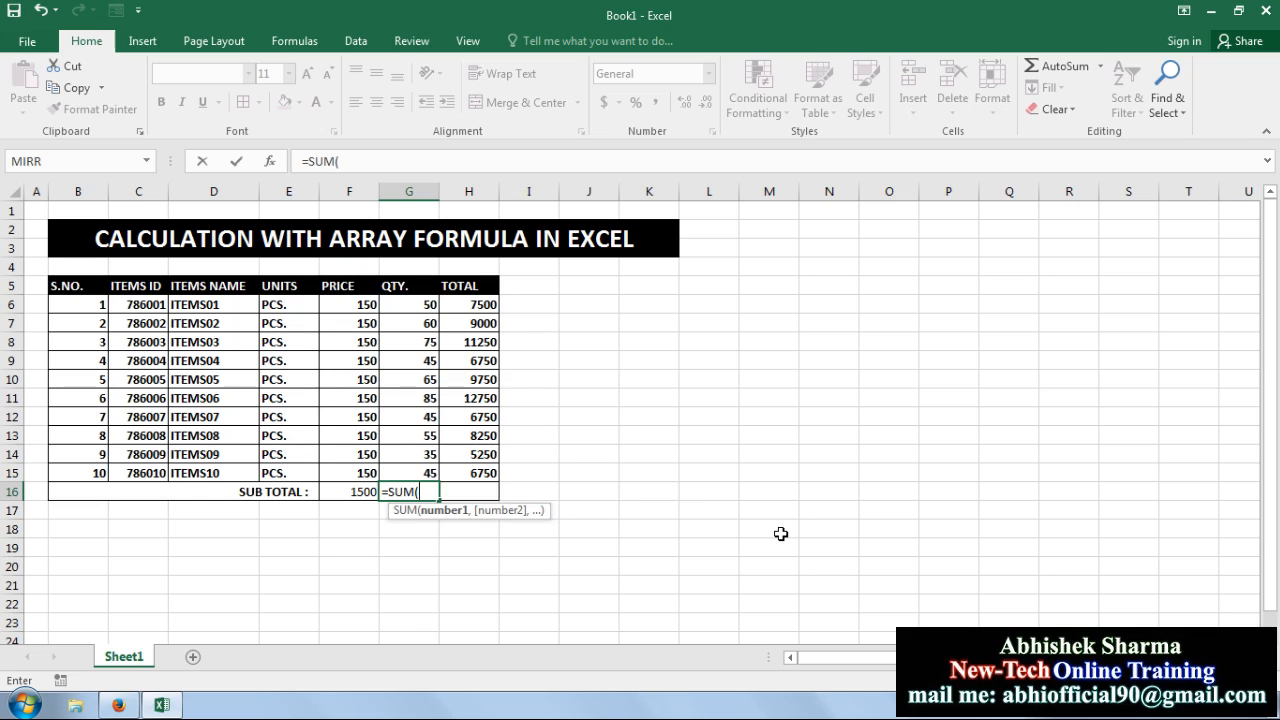
{"action": "left_click", "coordinate": [400, 305]}
{"action": "left_click_drag", "start_coordinate": [400, 305], "coordinate": [400, 470]}
{"action": "type", "text": ")"}
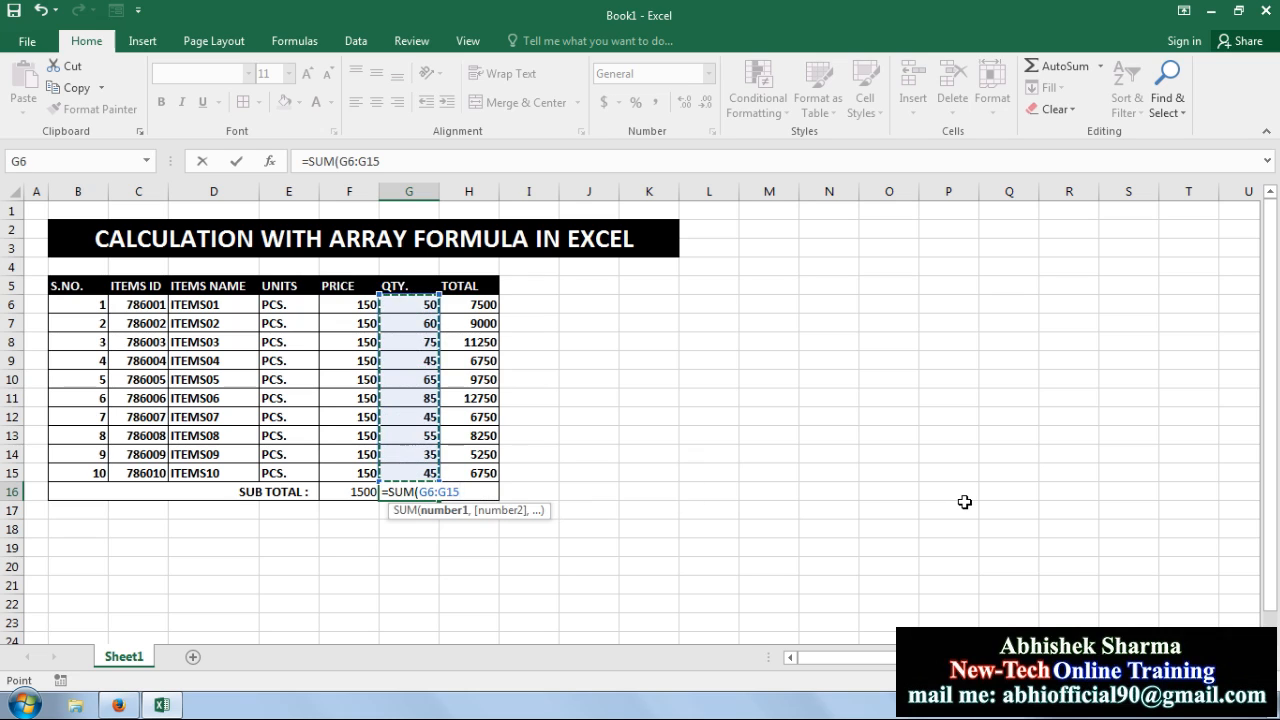
{"action": "key", "text": "Return"}
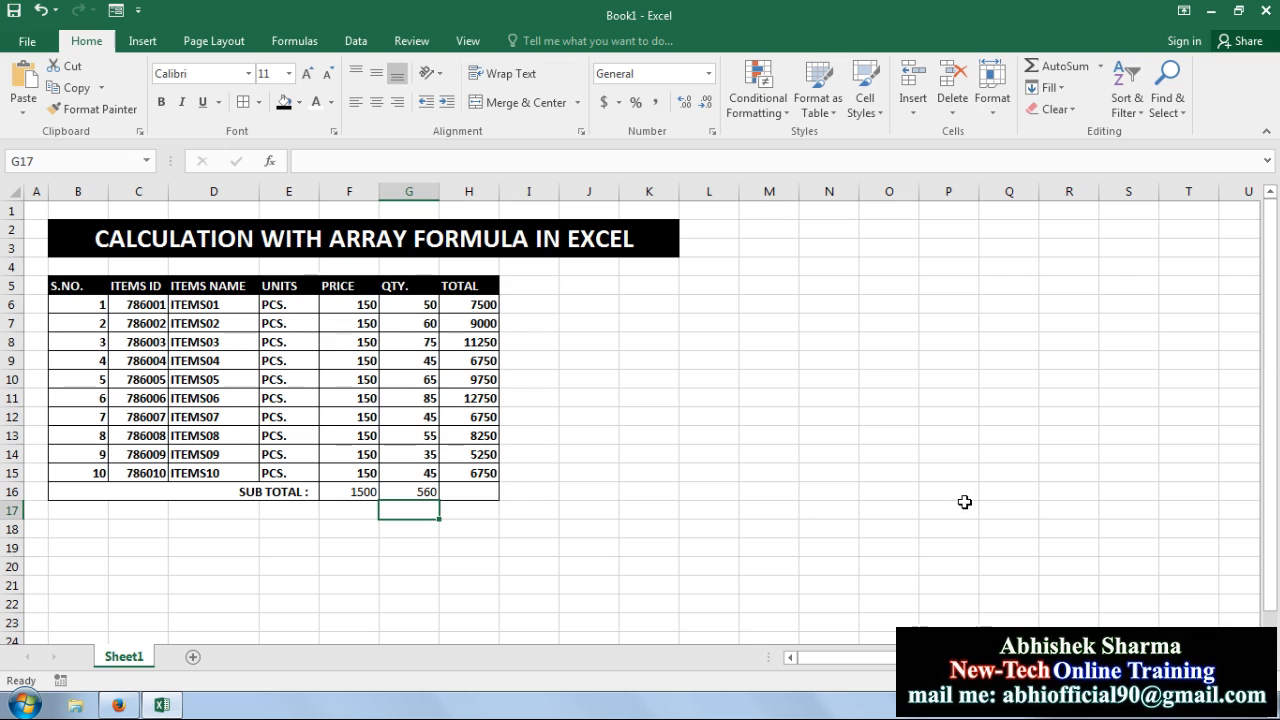
Step: Calculate the subtotal of the TOTAL column in H16 with the formula =SUM(H6:H15)
{"action": "left_click", "coordinate": [486, 491]}
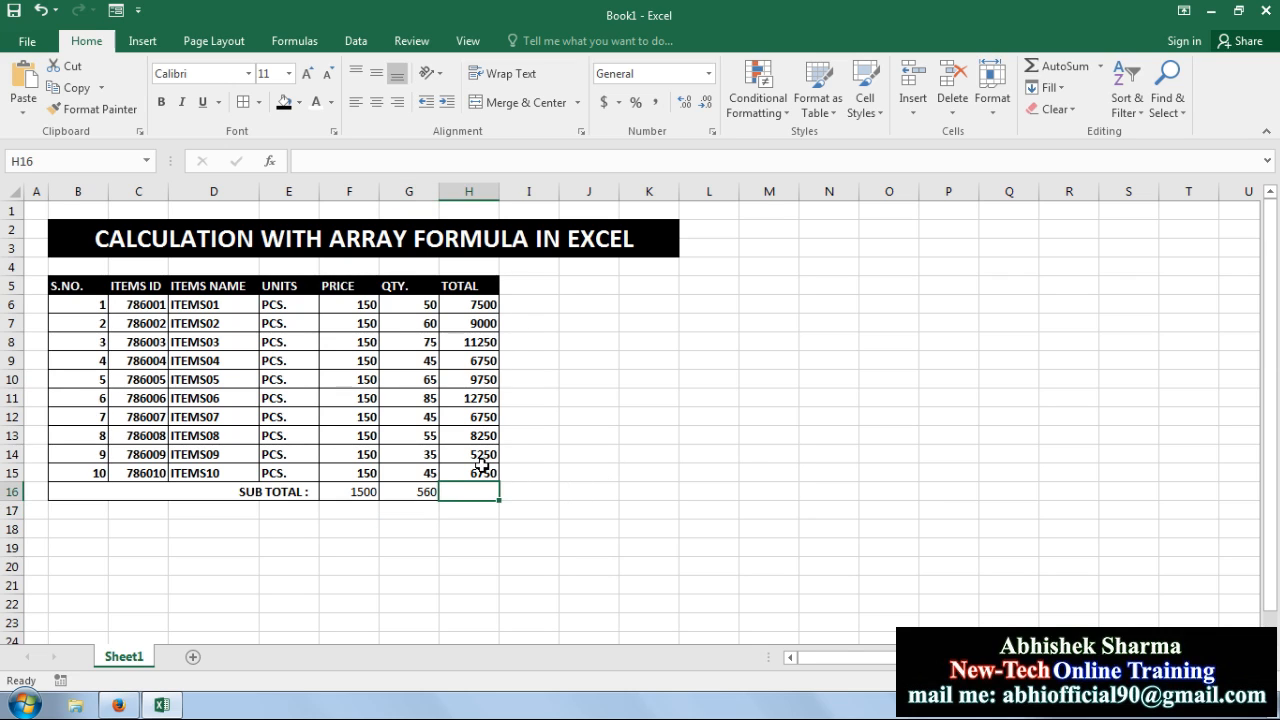
{"action": "type", "text": "=SU"}
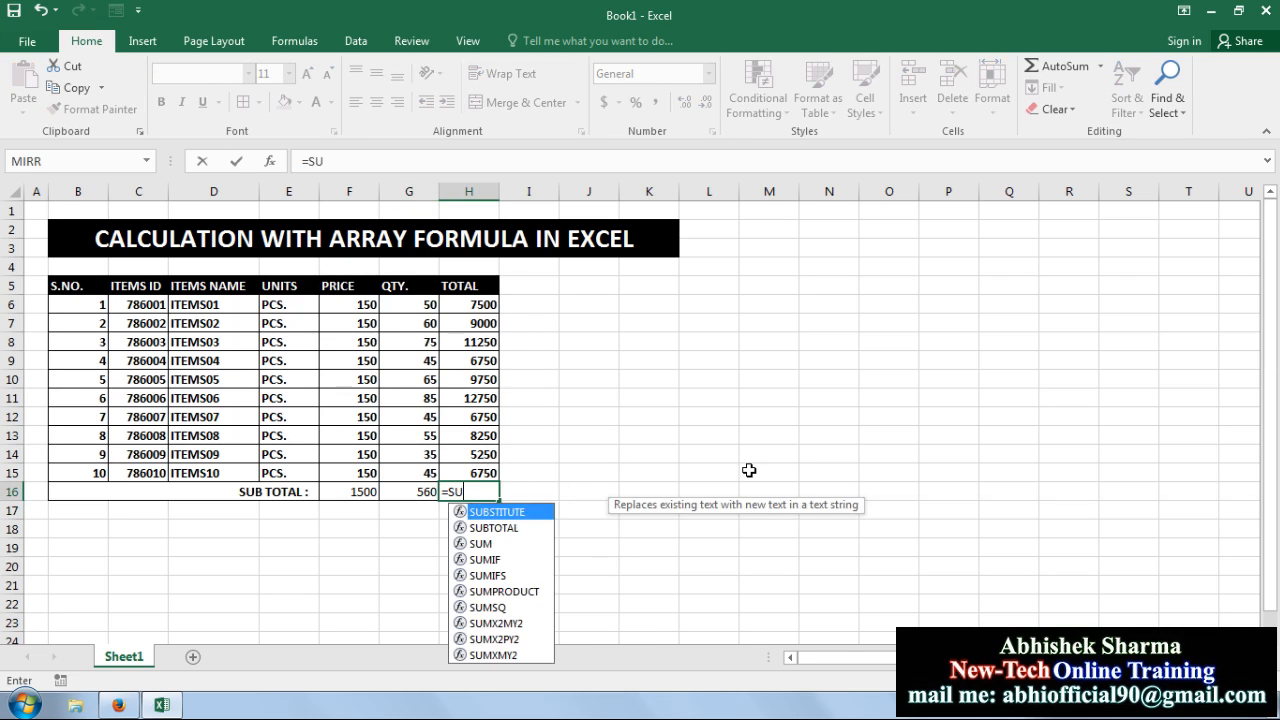
{"action": "type", "text": "M("}
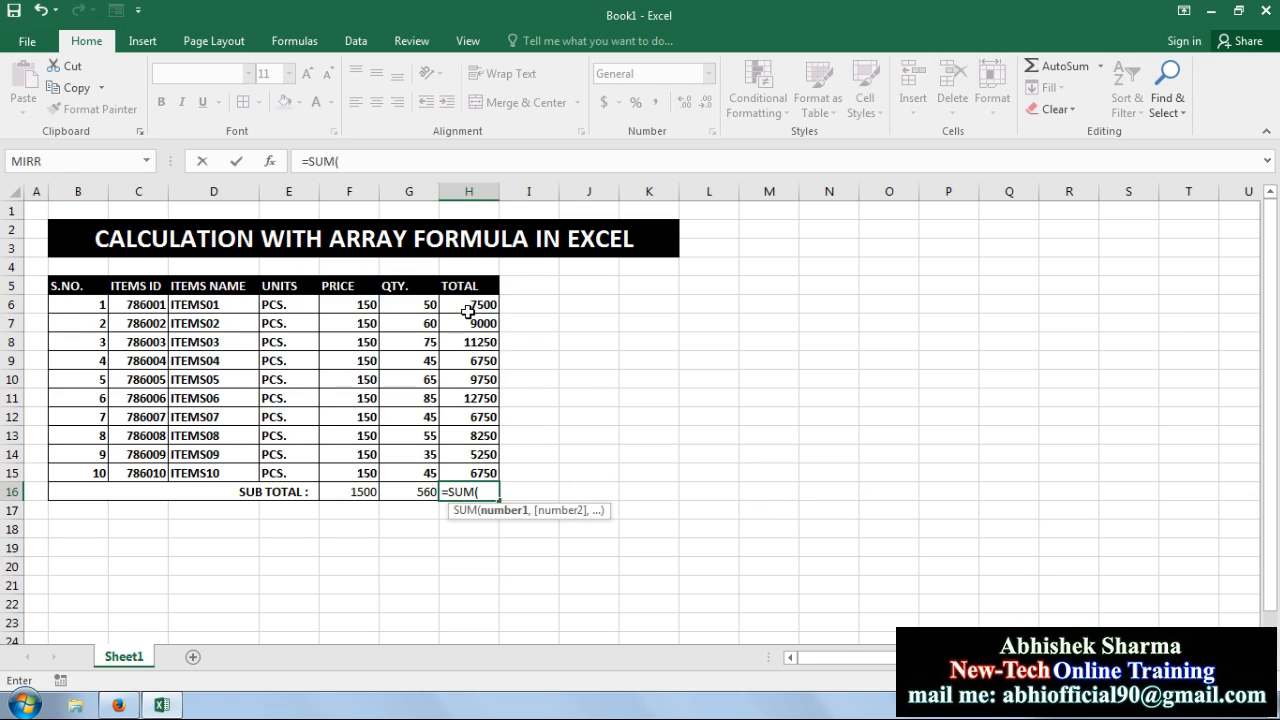
{"action": "left_click_drag", "start_coordinate": [466, 305], "coordinate": [451, 471]}
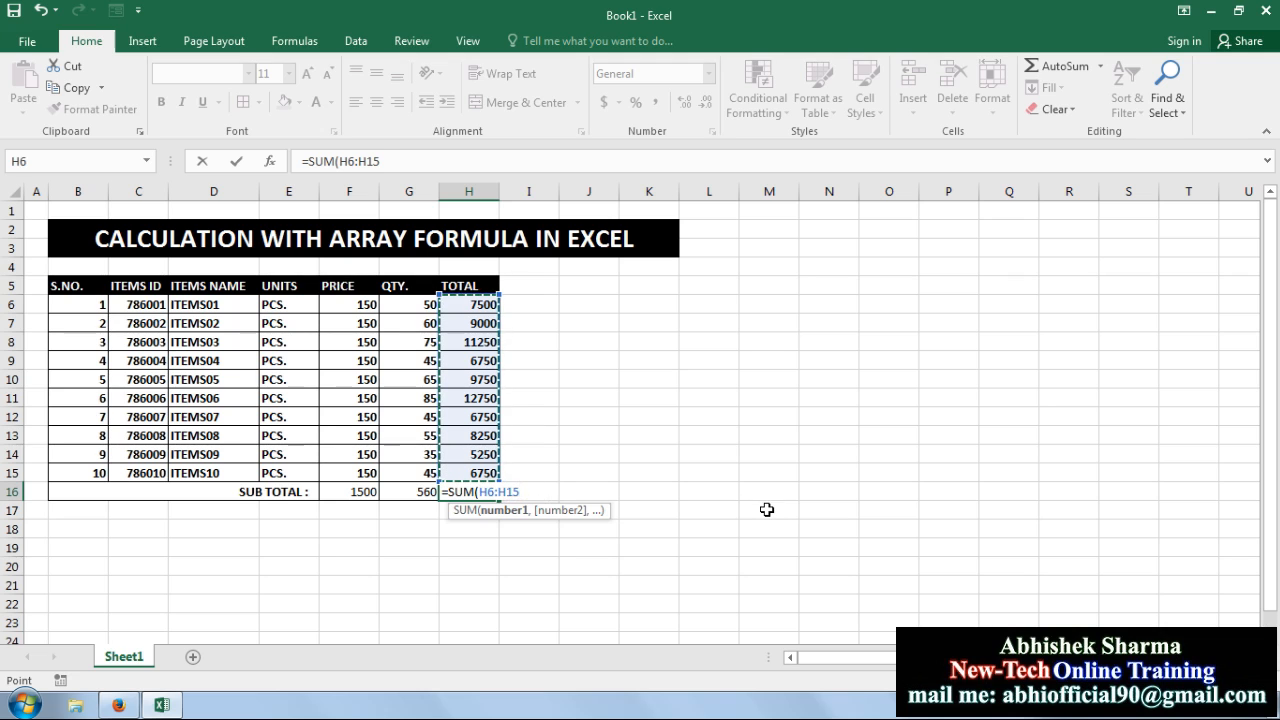
{"action": "key", "text": "ctrl+Return"}
{"action": "key", "text": "Return"}
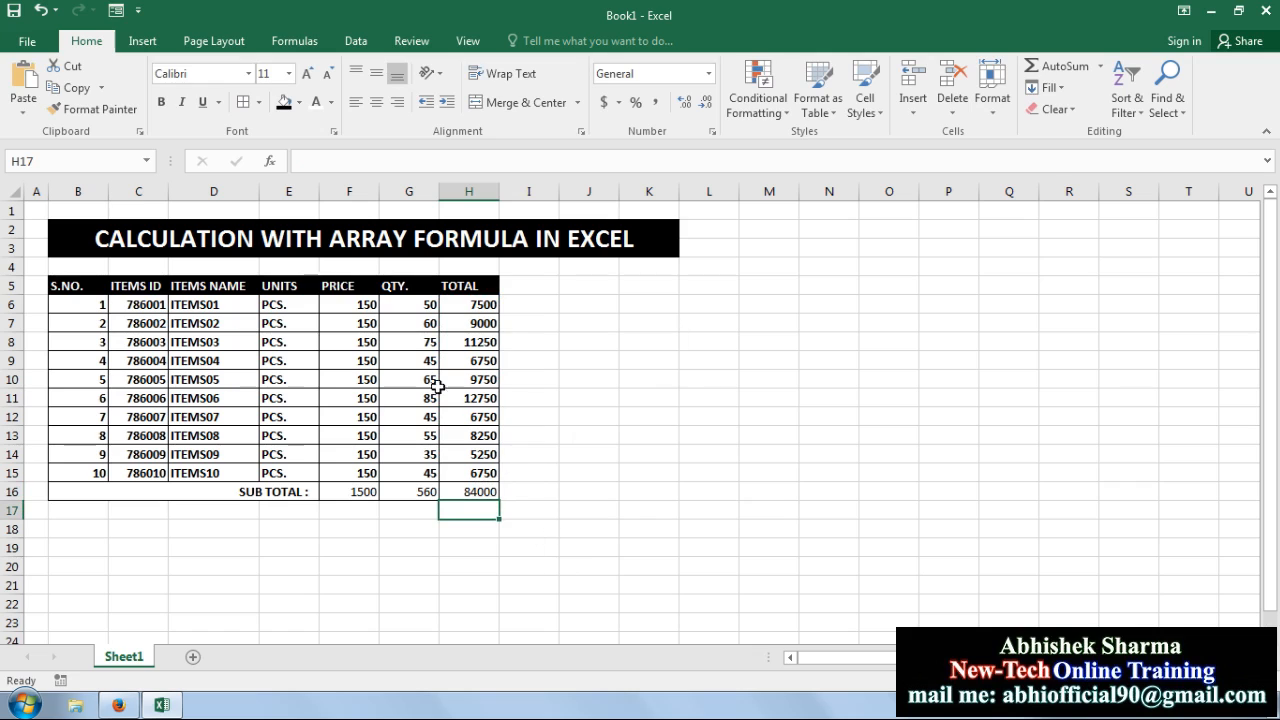
{"action": "left_click", "coordinate": [489, 491]}
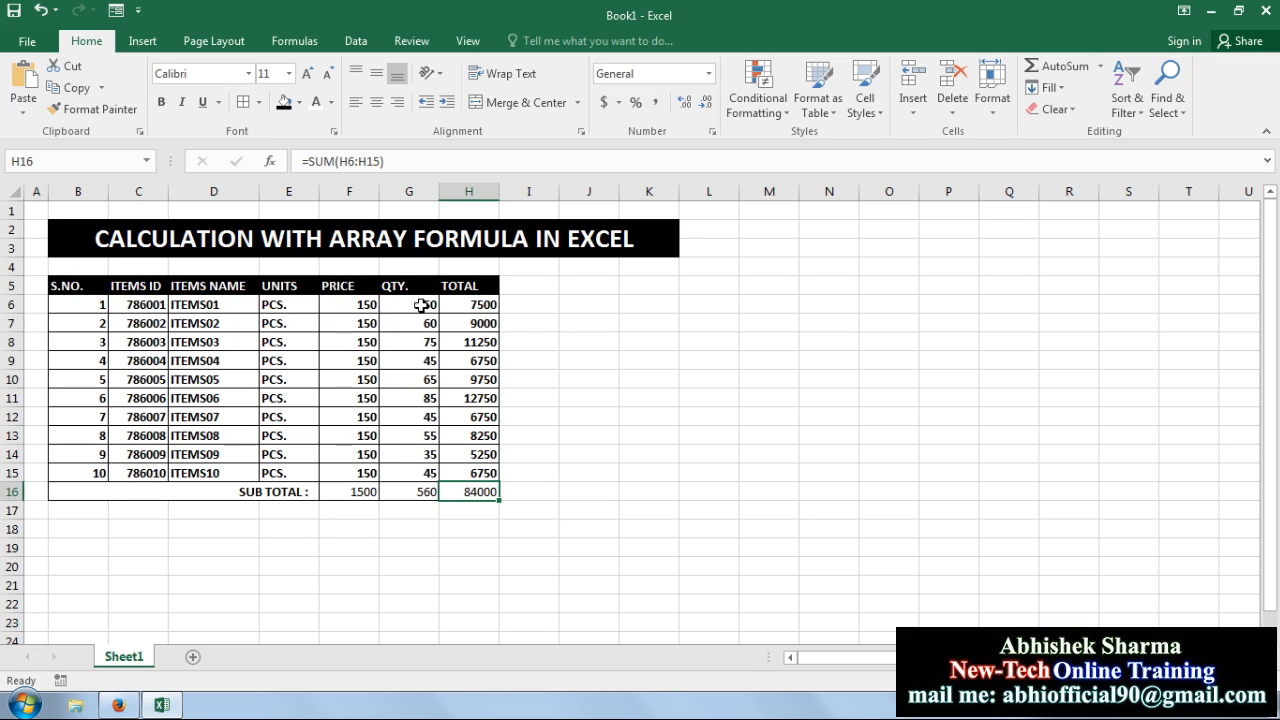
{"action": "left_click", "coordinate": [468, 301]}
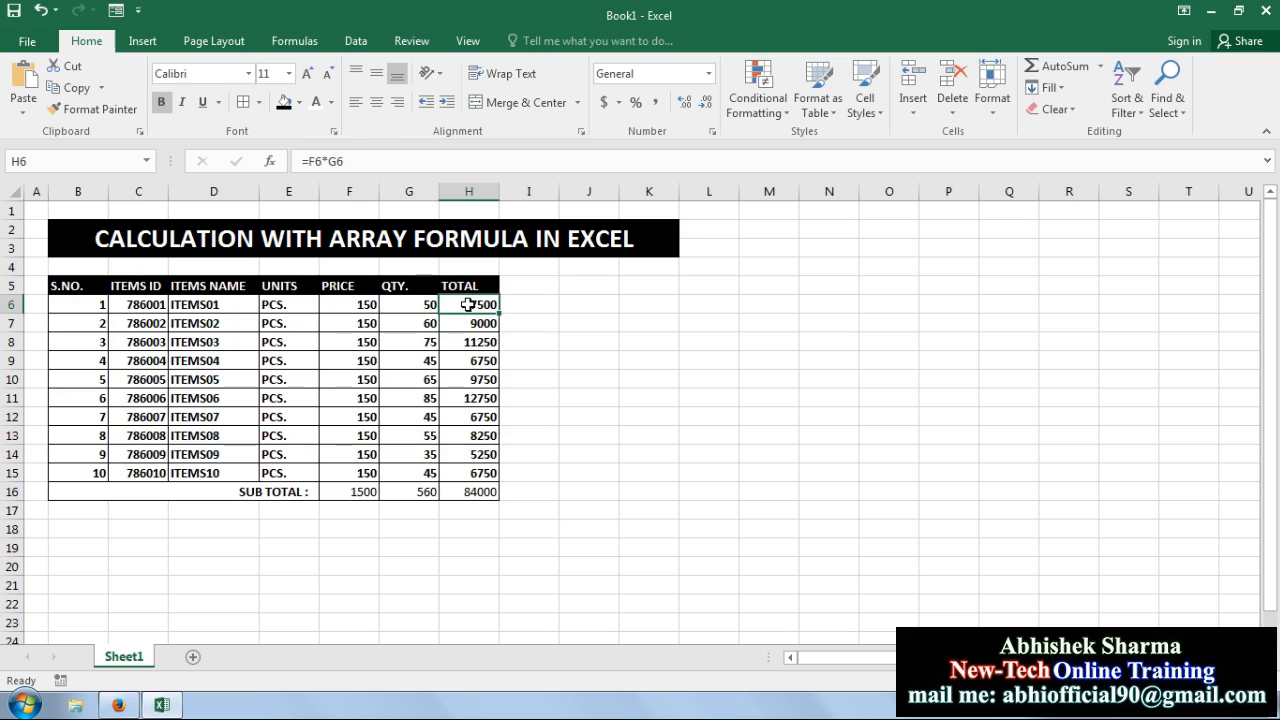
{"action": "left_click", "coordinate": [467, 496]}
{"action": "left_click", "coordinate": [831, 303]}
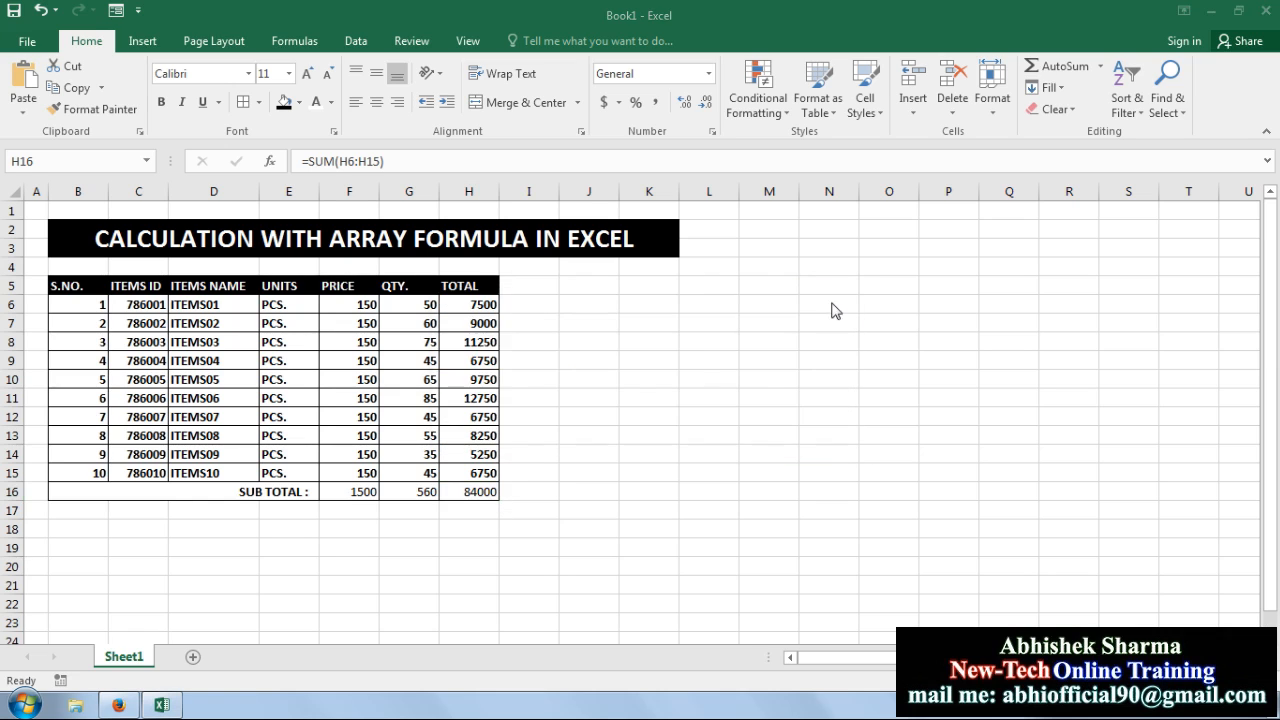
{"action": "left_click", "coordinate": [737, 442]}
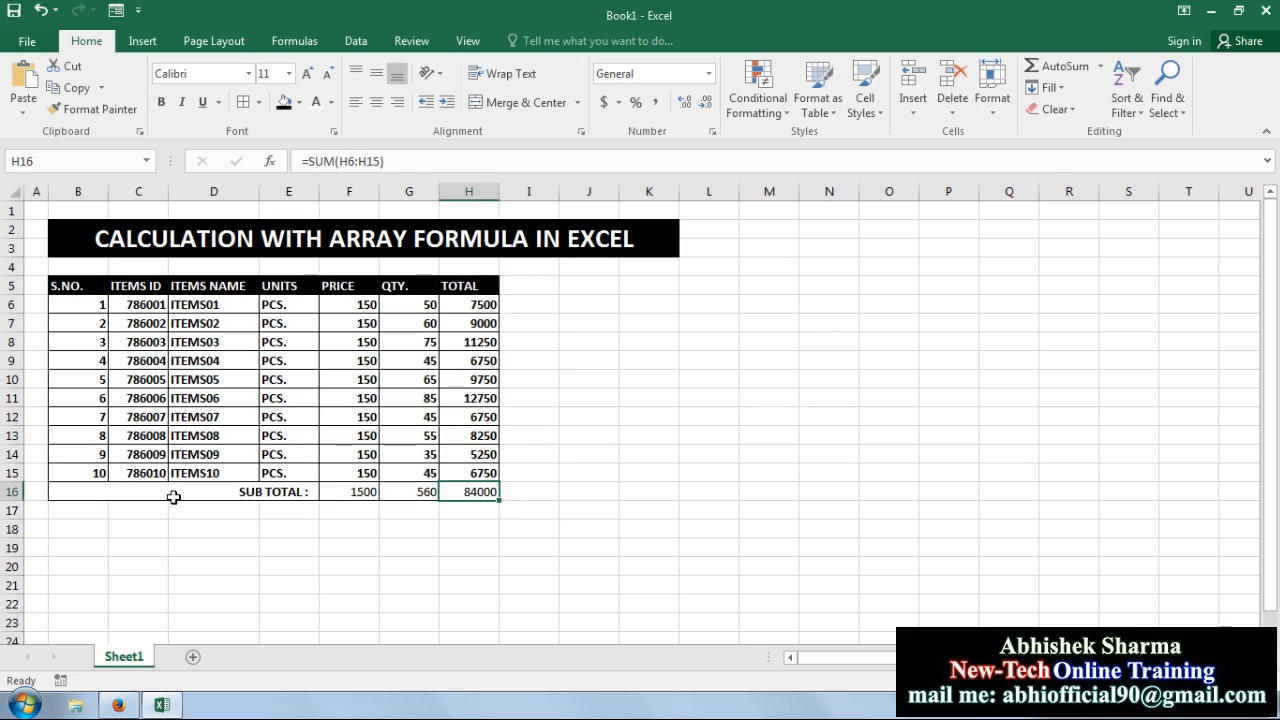
Step: Make the subtotal row B16:H16 bold, including its label and the three totals
{"action": "left_click_drag", "start_coordinate": [174, 494], "coordinate": [446, 489]}
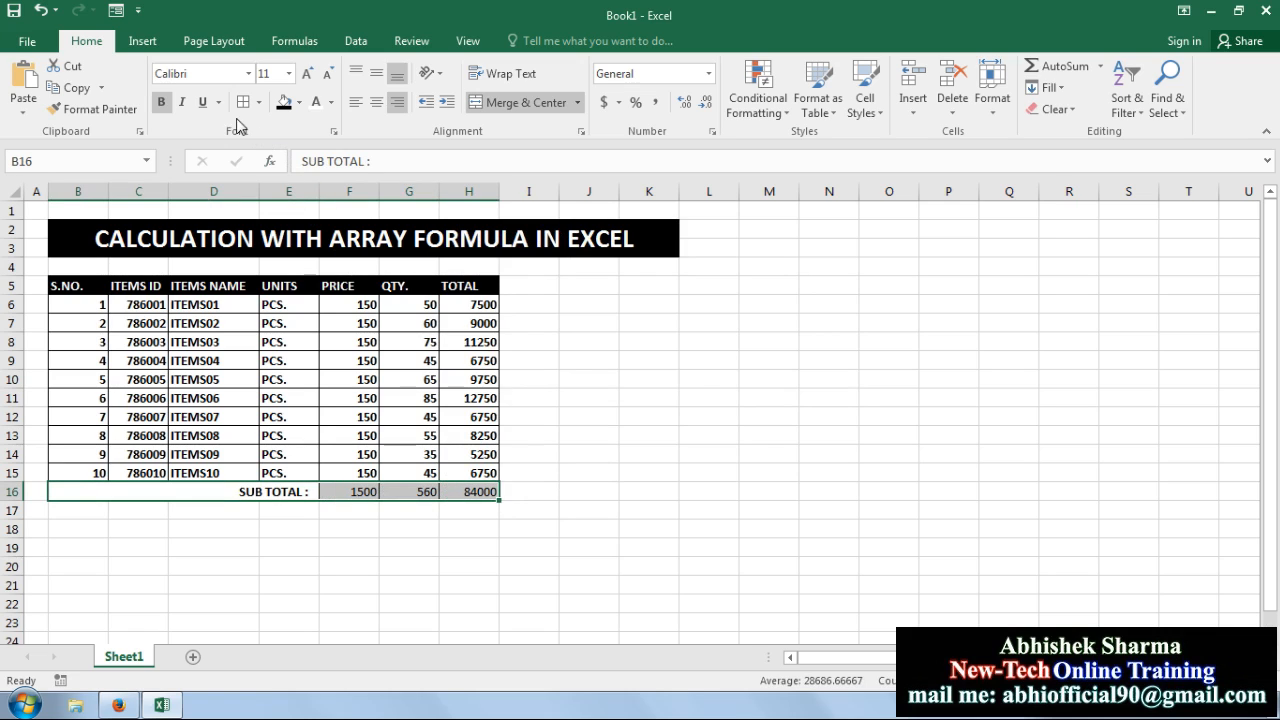
{"action": "left_click", "coordinate": [165, 106]}
{"action": "left_click", "coordinate": [166, 106]}
{"action": "left_click", "coordinate": [641, 510]}
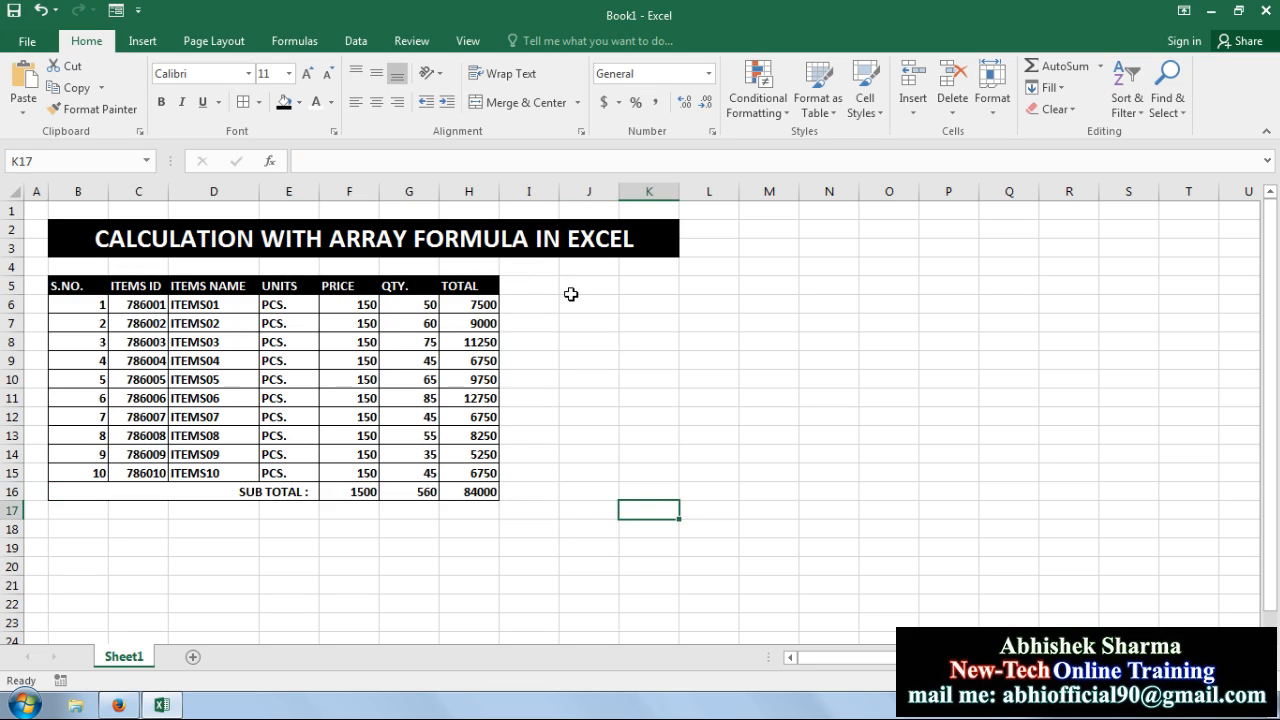
Step: Narrow column I and merge and center cells J5:K5
{"action": "left_click_drag", "start_coordinate": [559, 191], "coordinate": [533, 190]}
{"action": "left_click", "coordinate": [645, 358]}
{"action": "left_click_drag", "start_coordinate": [562, 284], "coordinate": [609, 283]}
{"action": "left_click", "coordinate": [553, 104]}
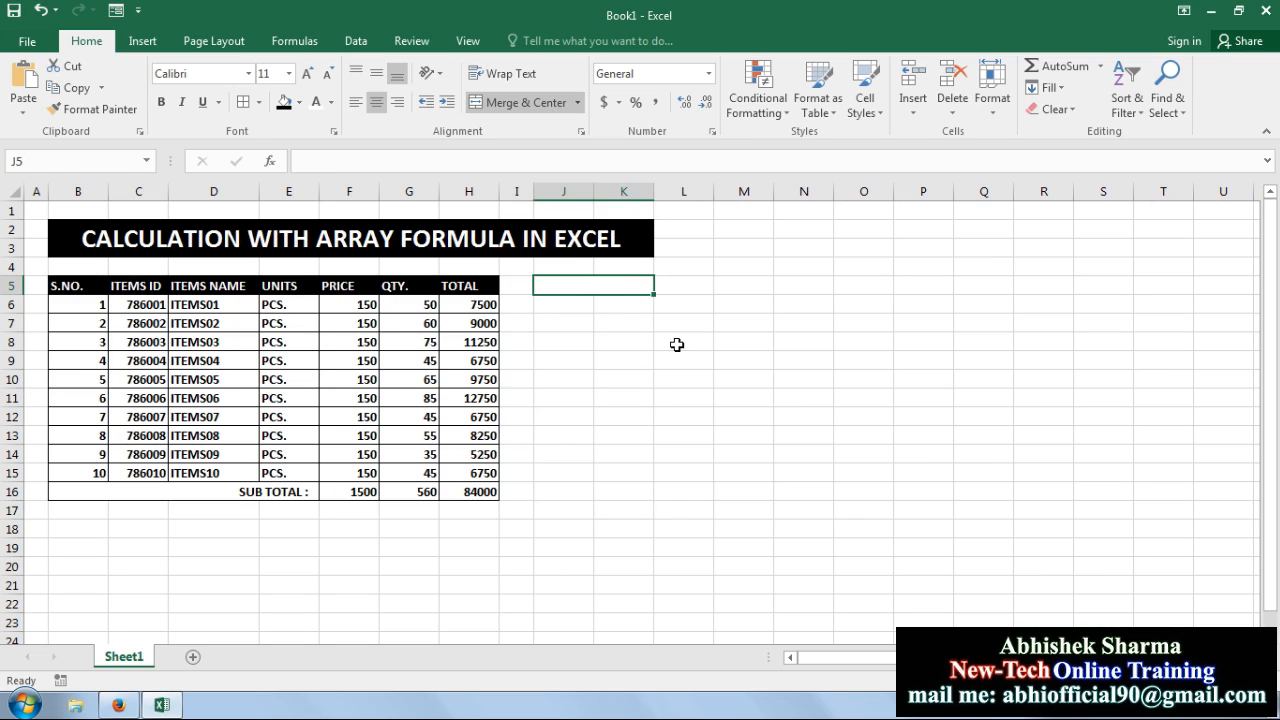
Step: Enter the heading CAL;CULATION WITH ARRAY FORMULA in merged cell J5 and widen column K to fit it
{"action": "type", "text": "CAL;CU"}
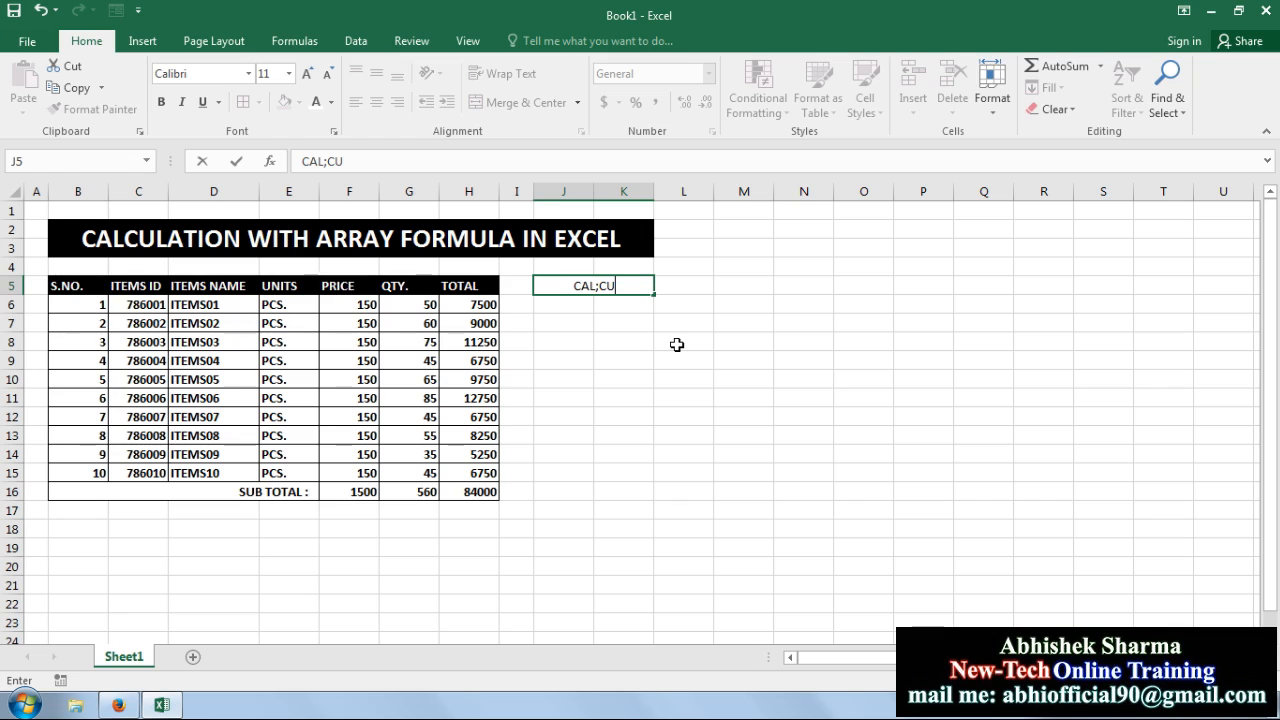
{"action": "type", "text": "LATION"}
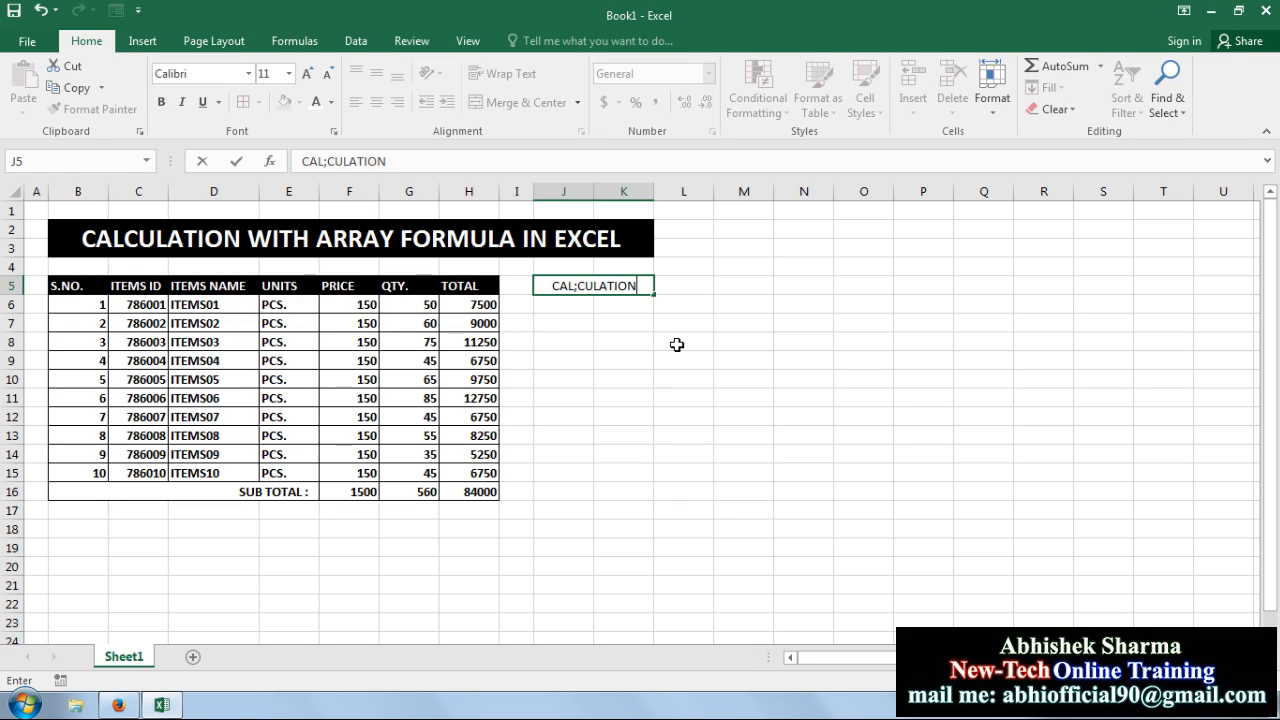
{"action": "type", "text": " WITH"}
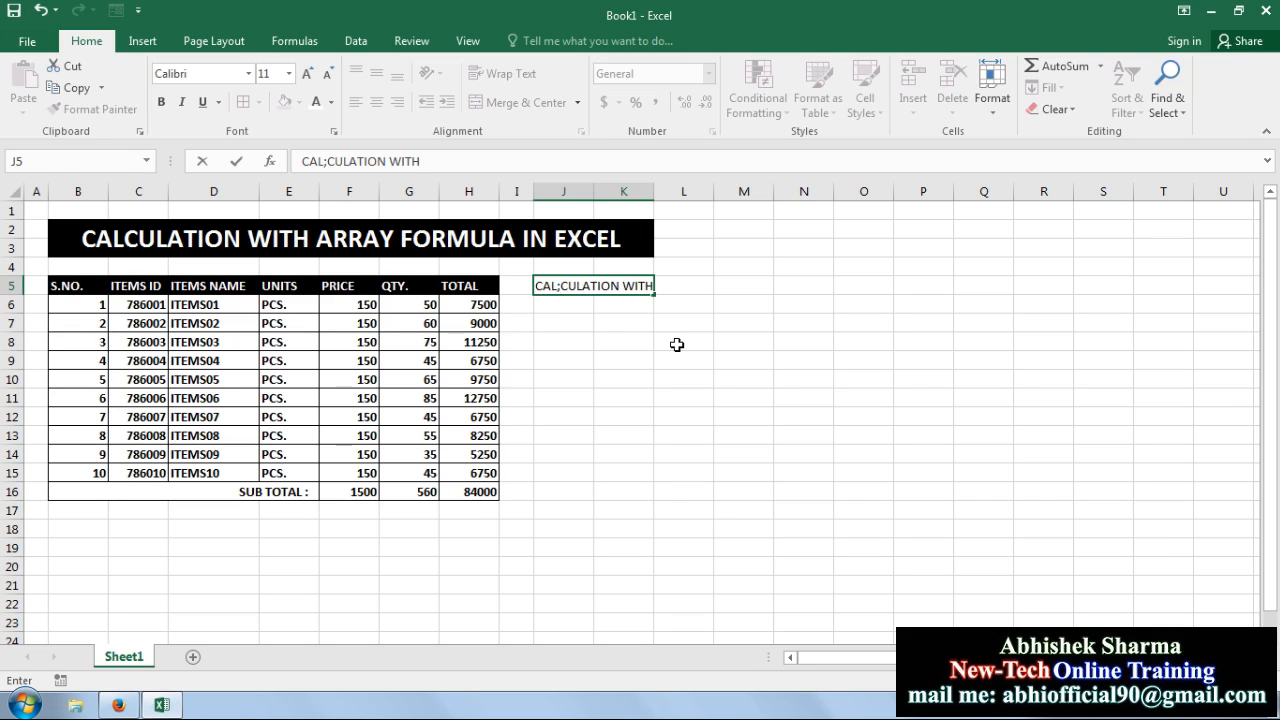
{"action": "type", "text": " ARR"}
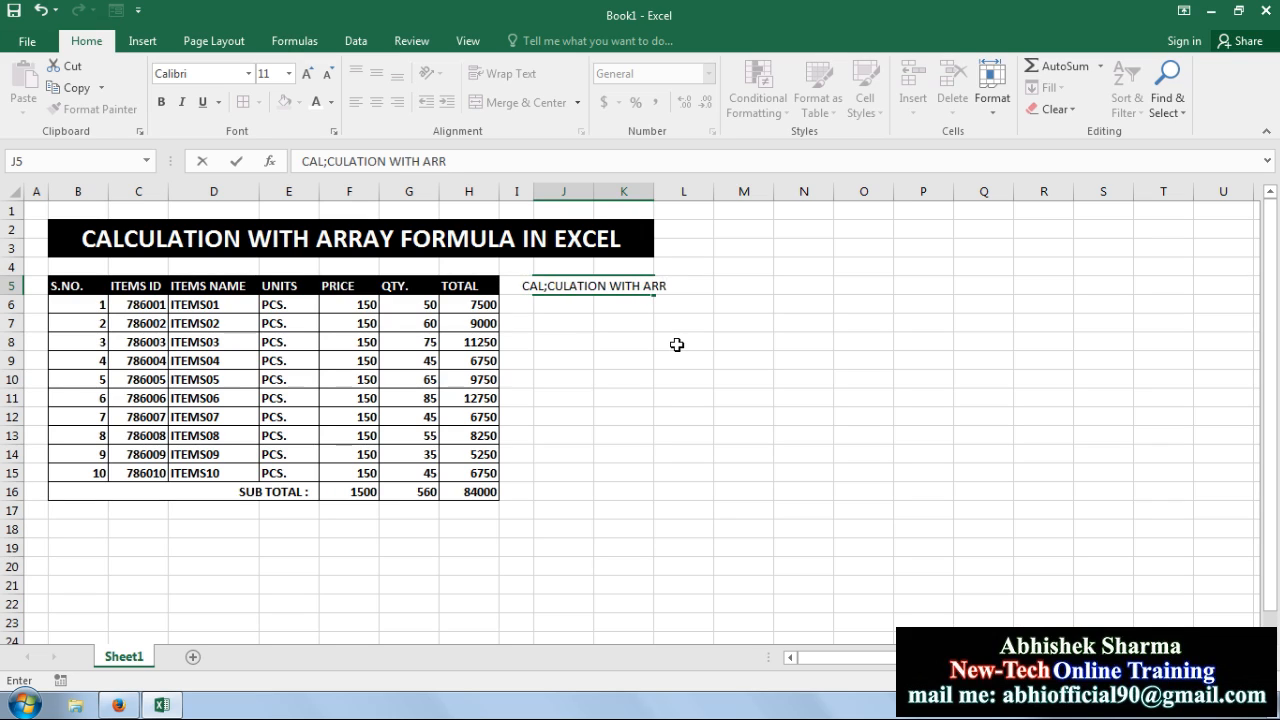
{"action": "type", "text": "AY F"}
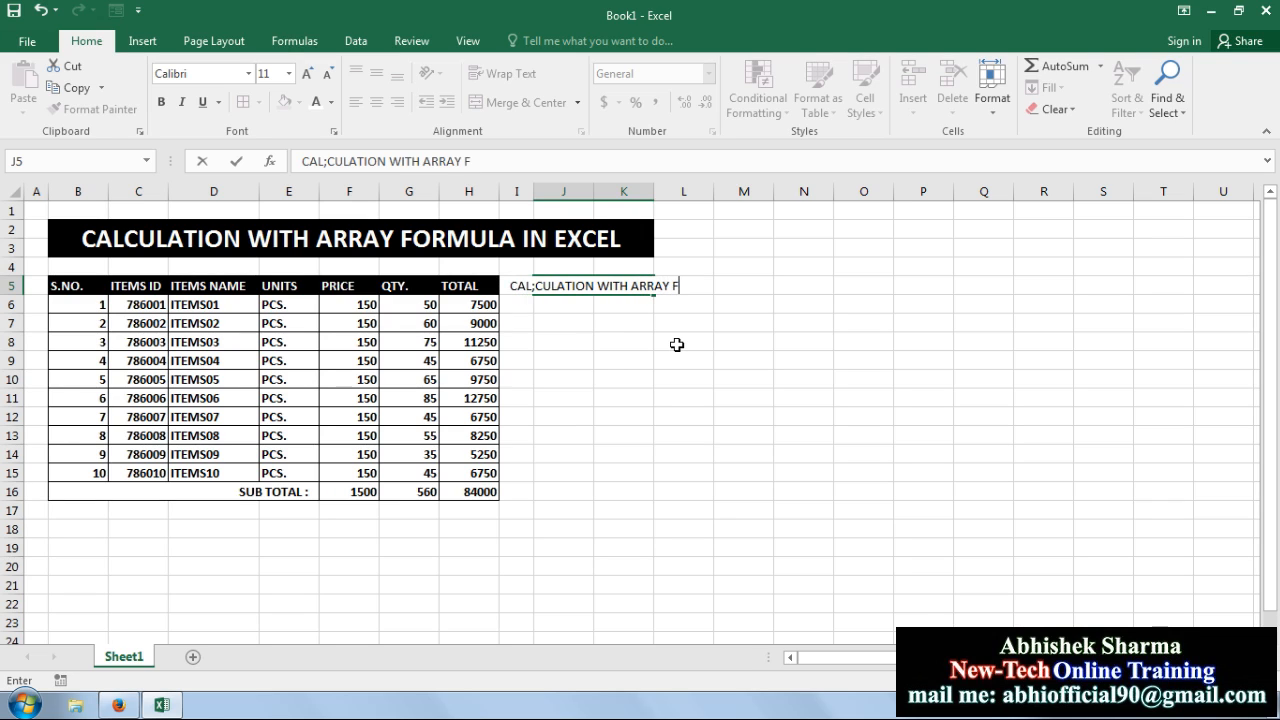
{"action": "type", "text": "ORMULA"}
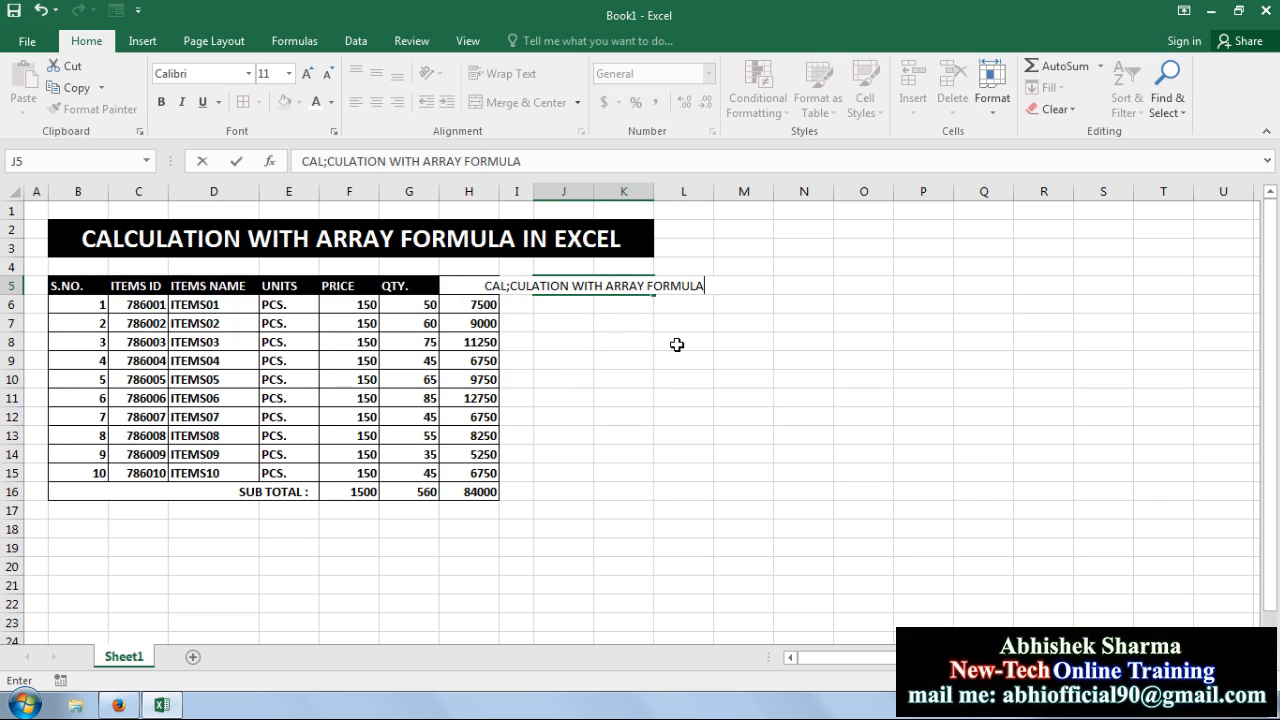
{"action": "left_click", "coordinate": [685, 348]}
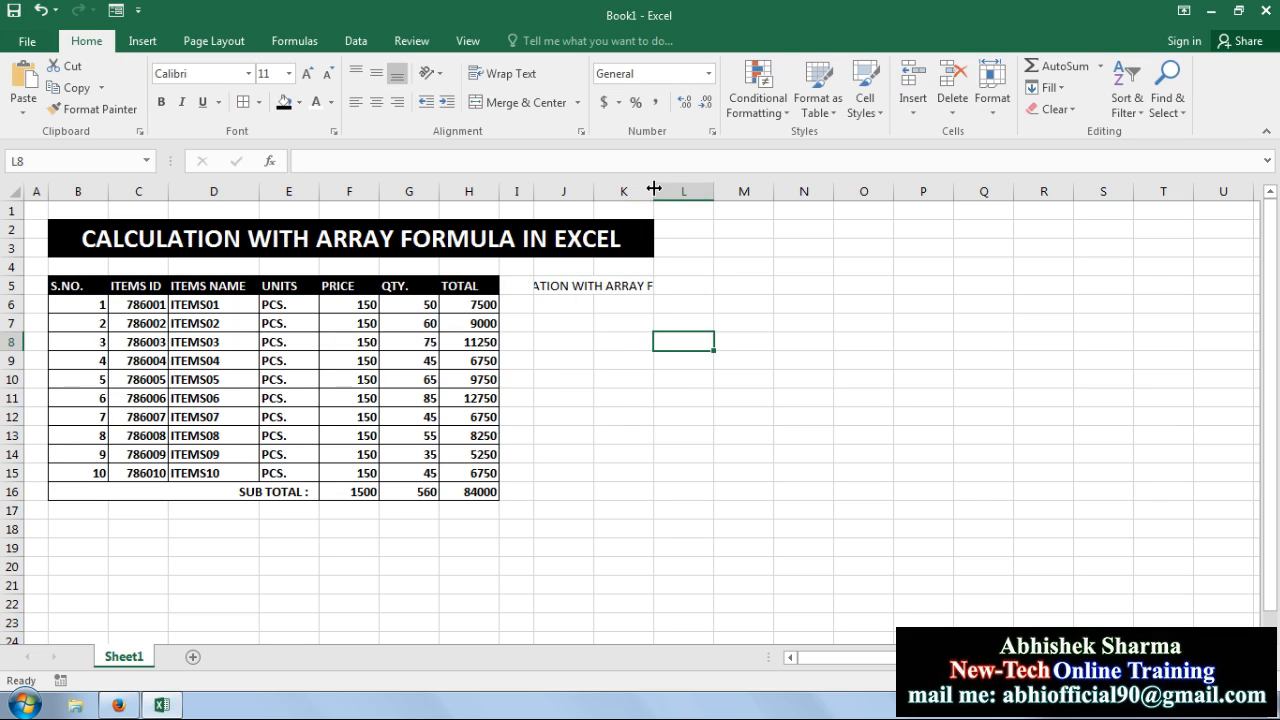
{"action": "left_click_drag", "start_coordinate": [654, 188], "coordinate": [757, 191]}
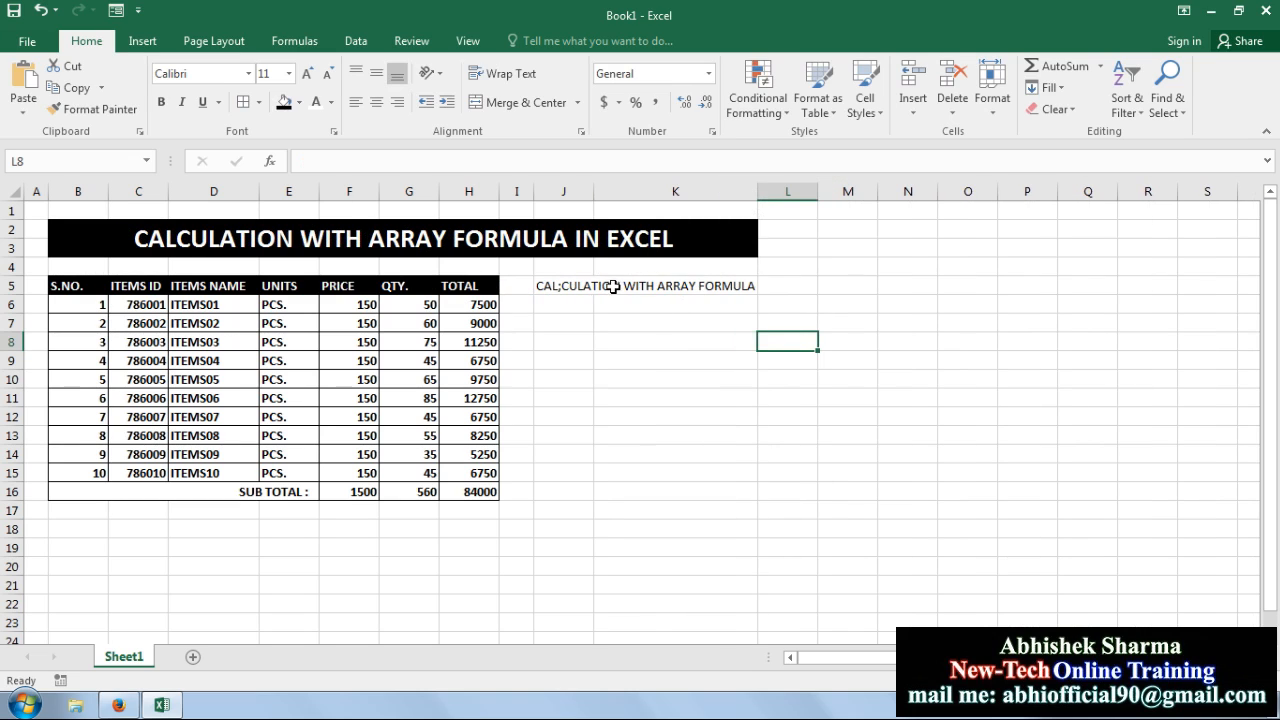
Step: Correct the heading in J5 to read CALCULATION WITH ARRAY FORMULA
{"action": "left_click", "coordinate": [543, 286]}
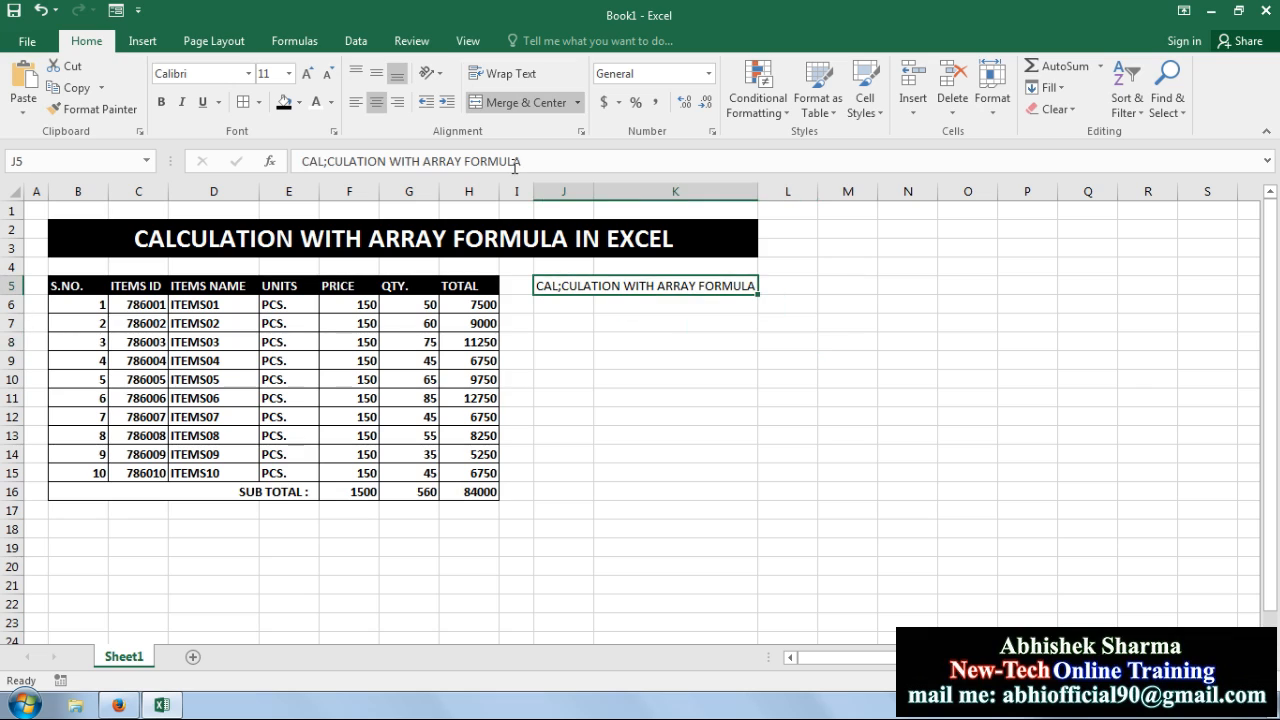
{"action": "left_click", "coordinate": [328, 160]}
{"action": "key", "text": "BackSpace"}
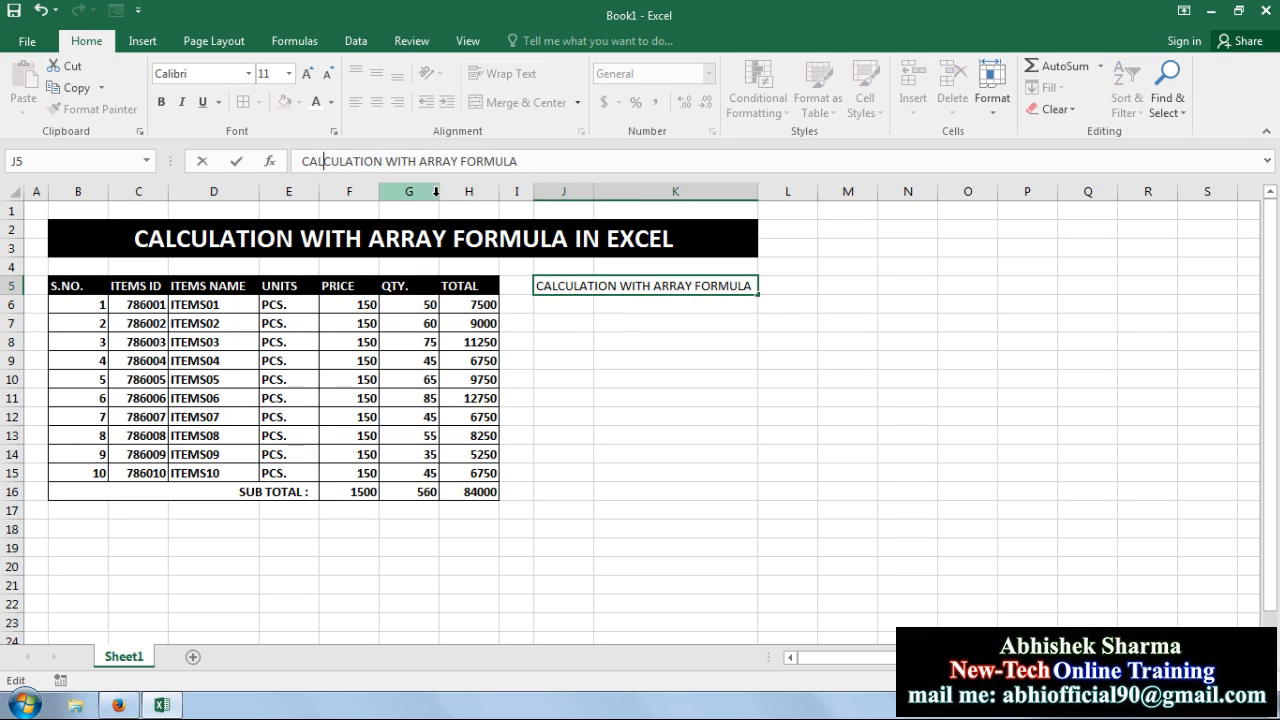
{"action": "key", "text": "Return"}
Step: Format the heading in J5:K5 with a black fill and bold white text
{"action": "left_click_drag", "start_coordinate": [578, 285], "coordinate": [700, 285]}
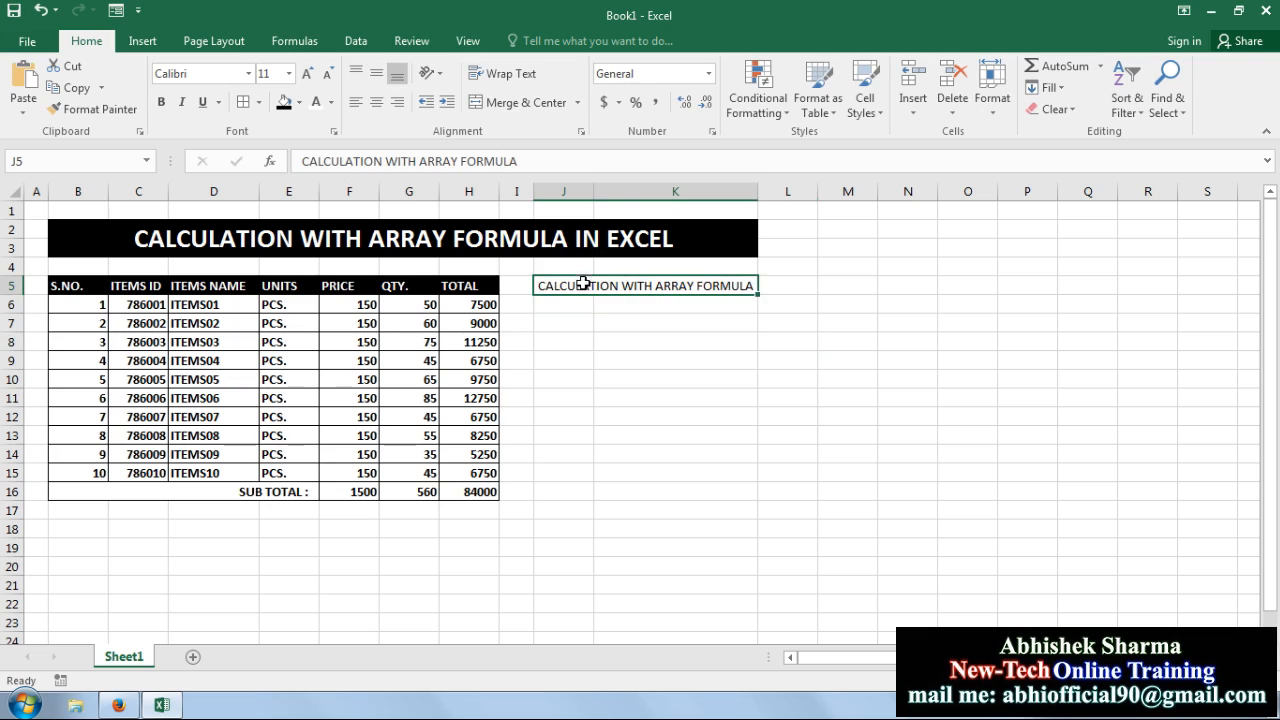
{"action": "left_click", "coordinate": [520, 102]}
{"action": "left_click", "coordinate": [284, 102]}
{"action": "left_click", "coordinate": [316, 102]}
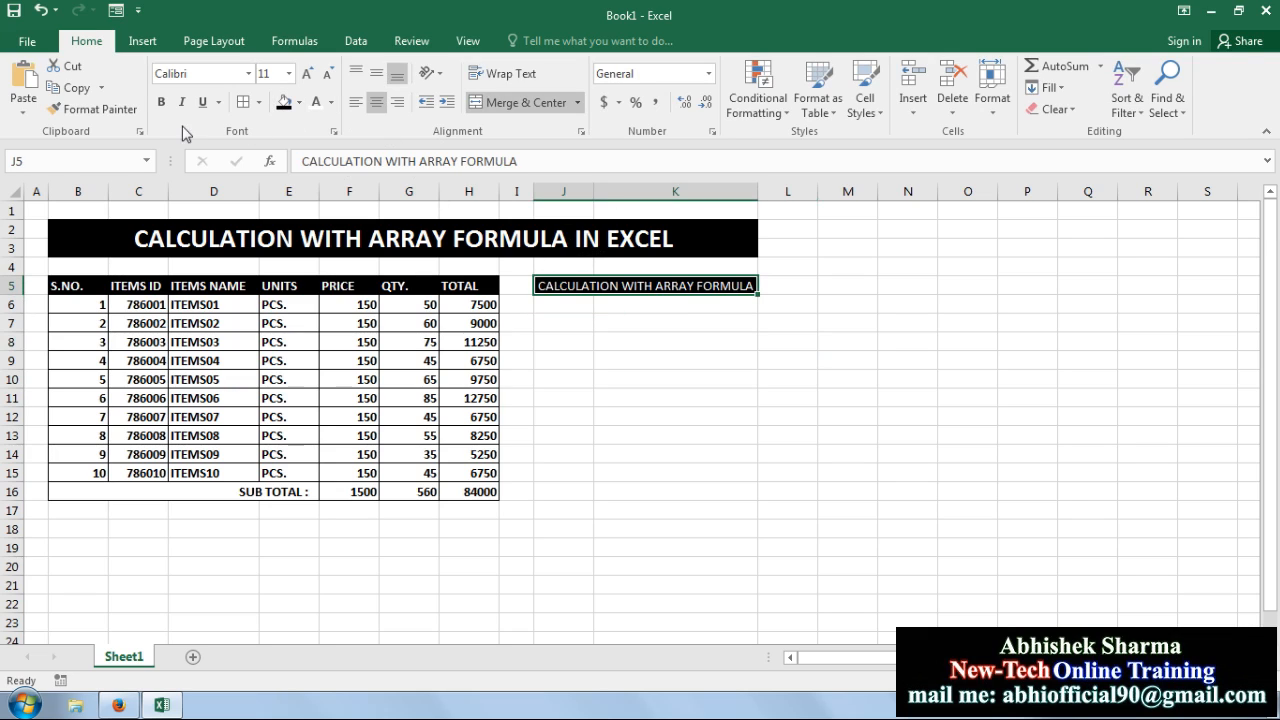
{"action": "left_click", "coordinate": [161, 102]}
{"action": "left_click", "coordinate": [598, 338]}
Step: Enter the label RESULT: in J6 and widen column K slightly so the bold heading fits
{"action": "left_click", "coordinate": [576, 305]}
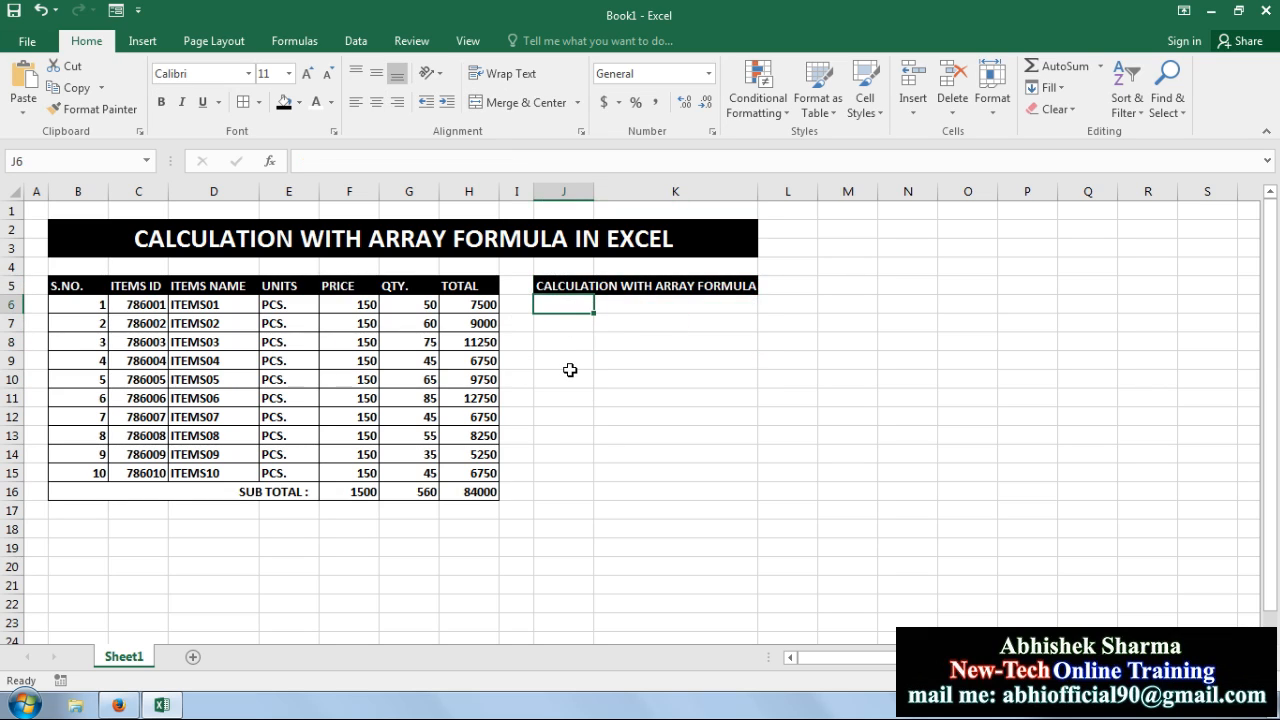
{"action": "type", "text": "RESULT"}
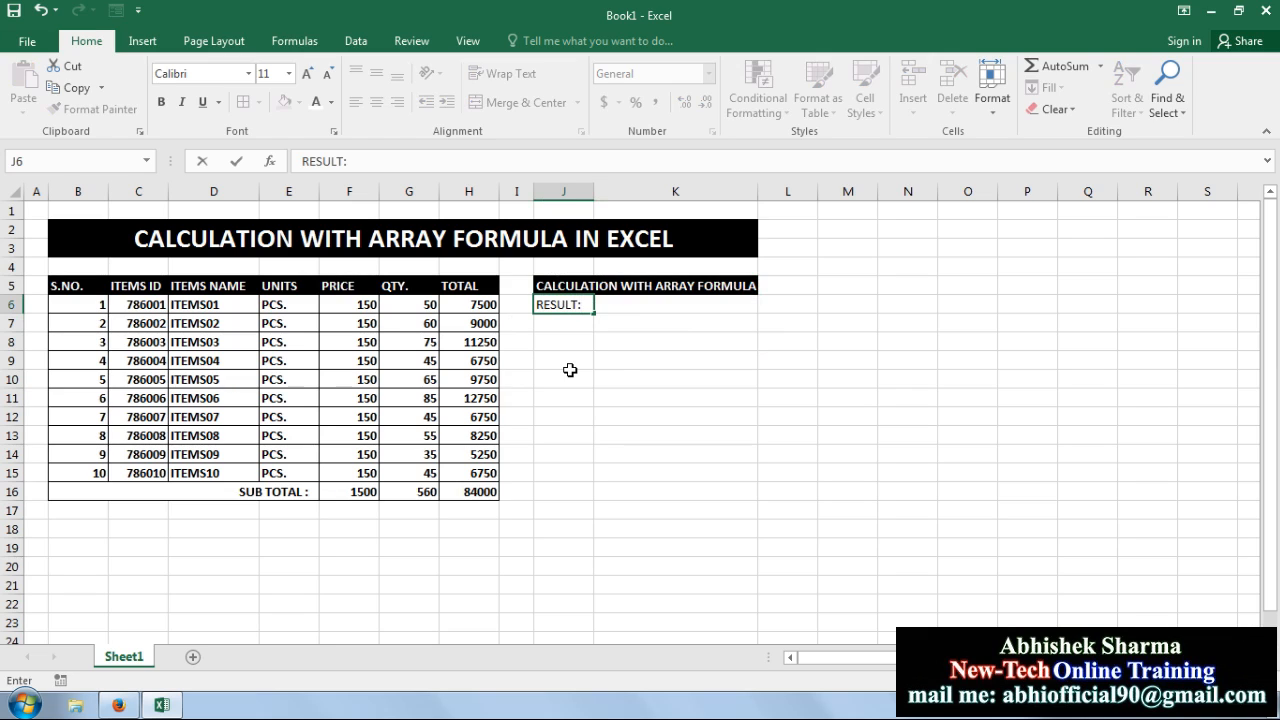
{"action": "type", "text": ":"}
{"action": "left_click", "coordinate": [590, 468]}
{"action": "left_click", "coordinate": [478, 490]}
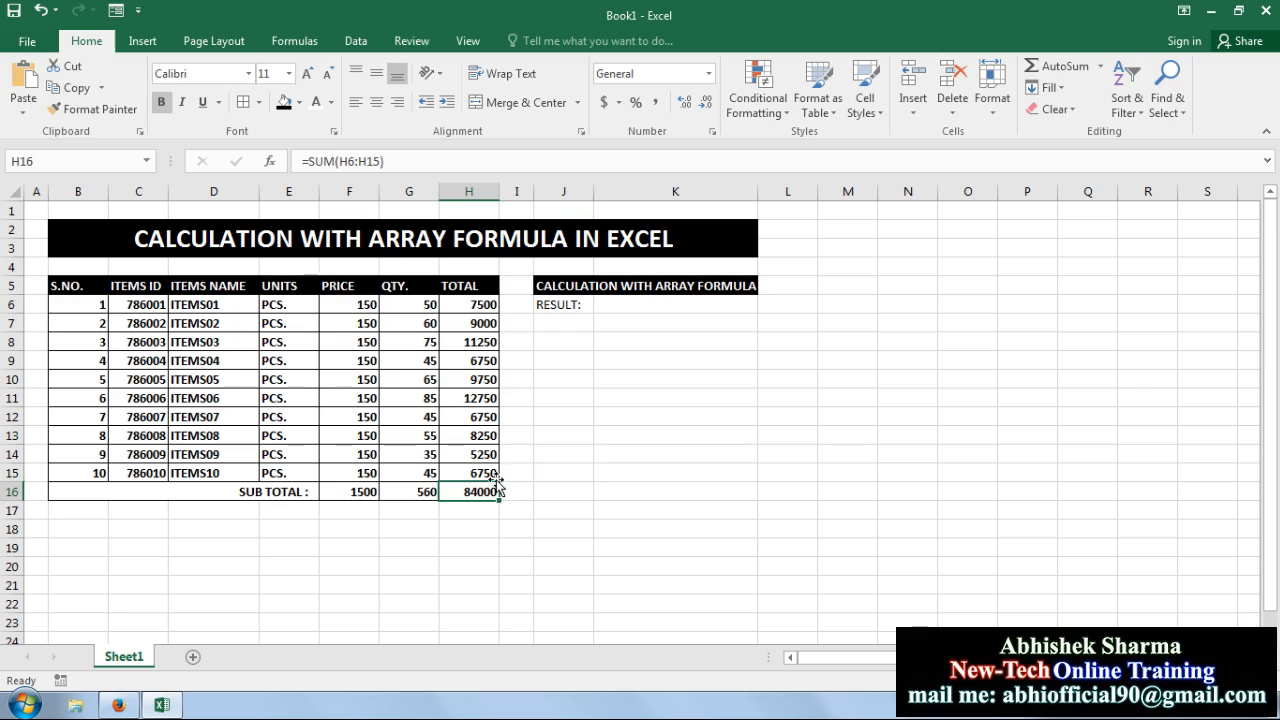
{"action": "left_click", "coordinate": [658, 300]}
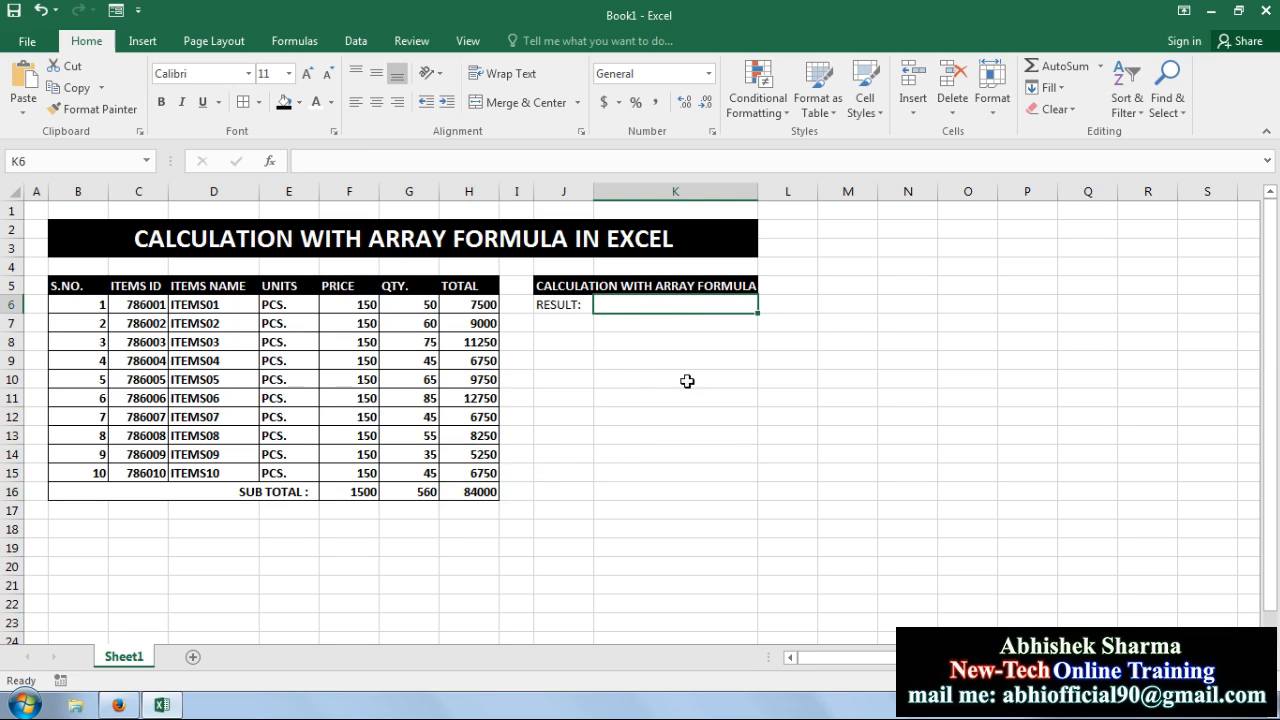
{"action": "left_click_drag", "start_coordinate": [757, 191], "coordinate": [776, 191]}
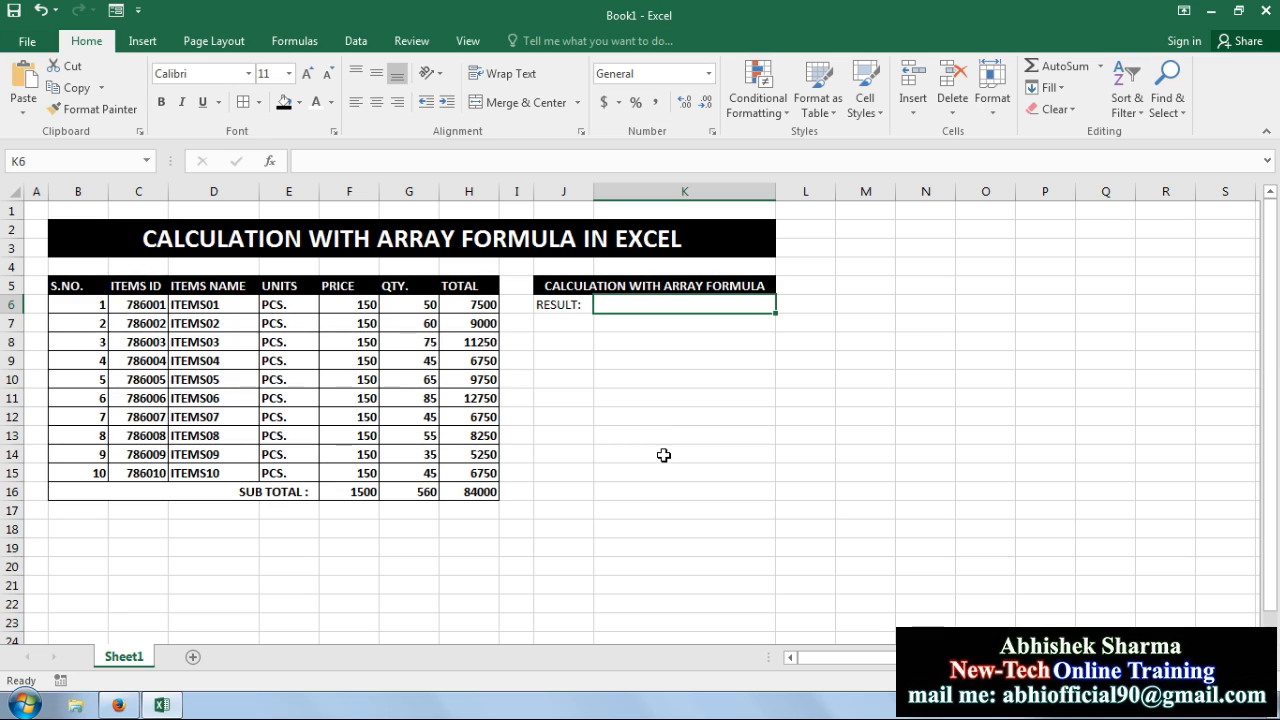
Step: Enter the regular formula =SUM(F6:F15*G6:G15) in K6 and compare its result with the subtotal in H16
{"action": "type", "text": "="}
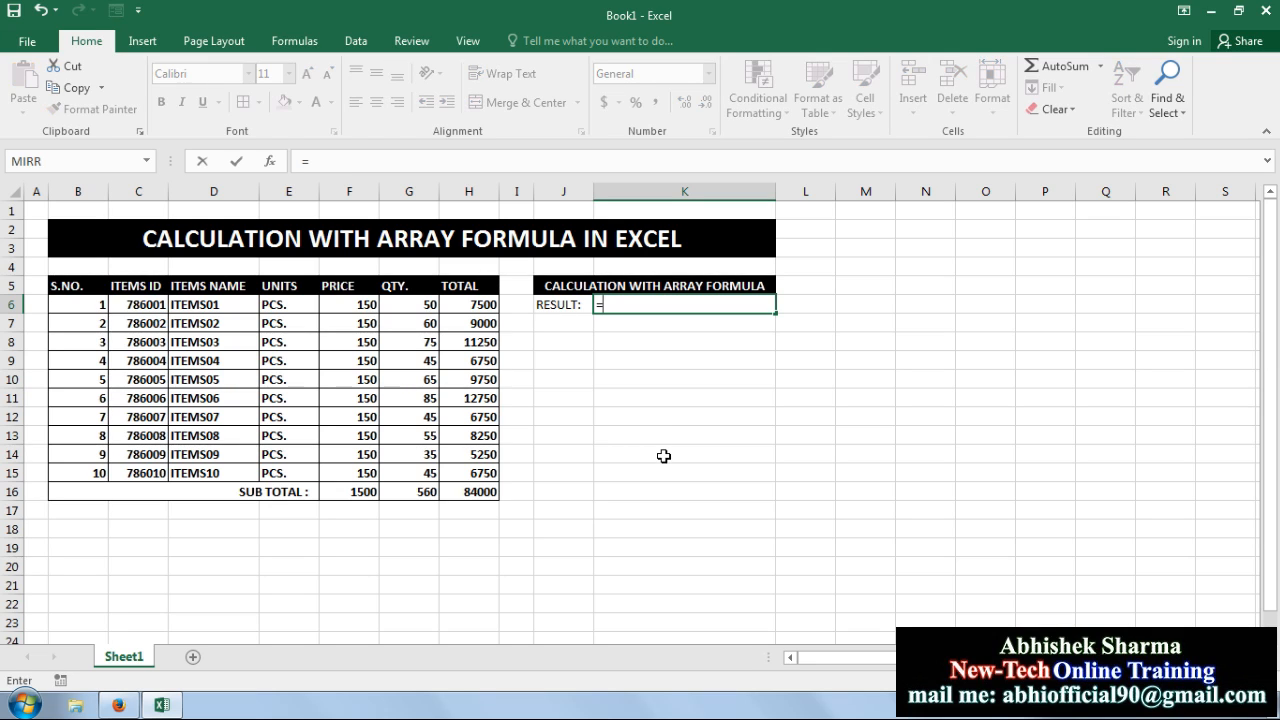
{"action": "type", "text": "S"}
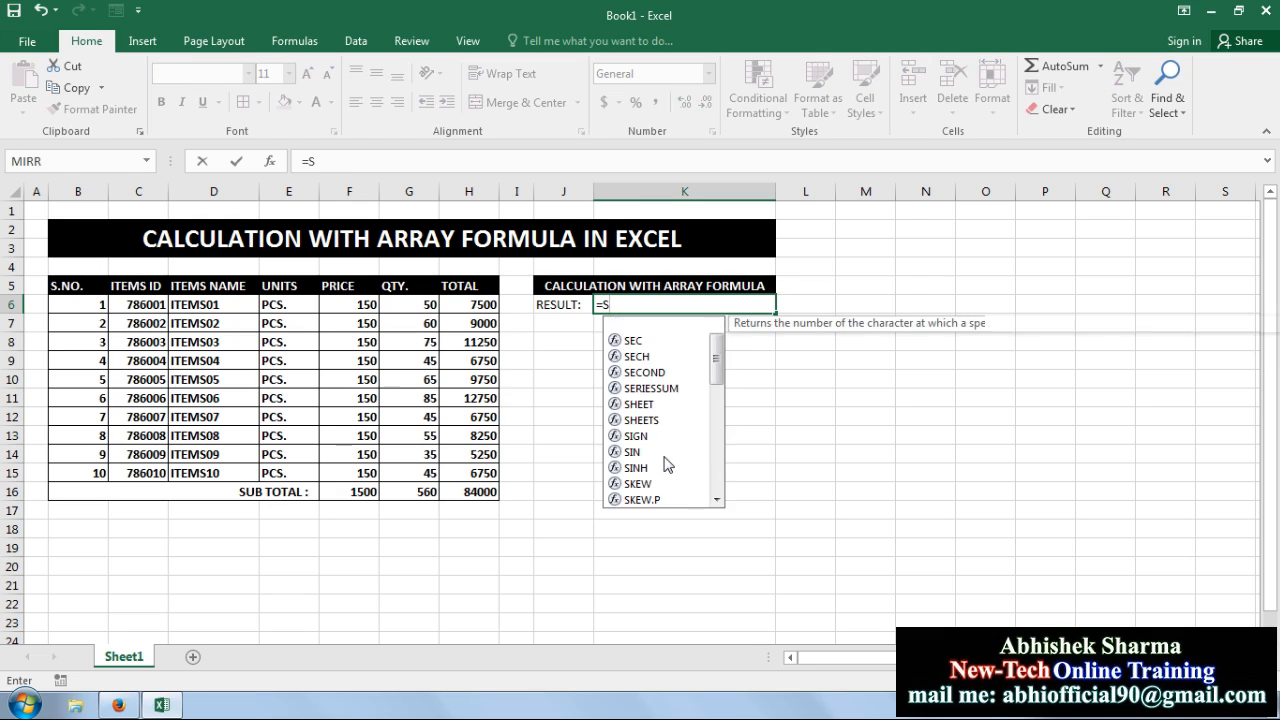
{"action": "type", "text": "UM"}
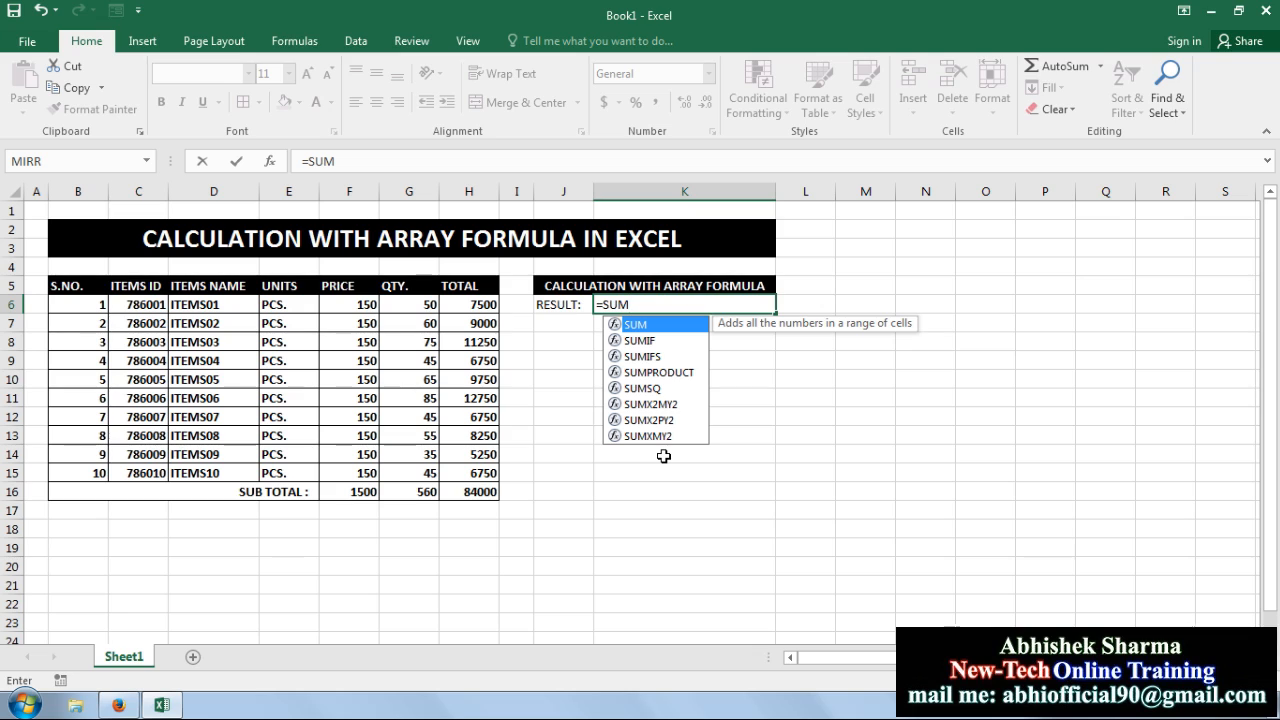
{"action": "type", "text": "("}
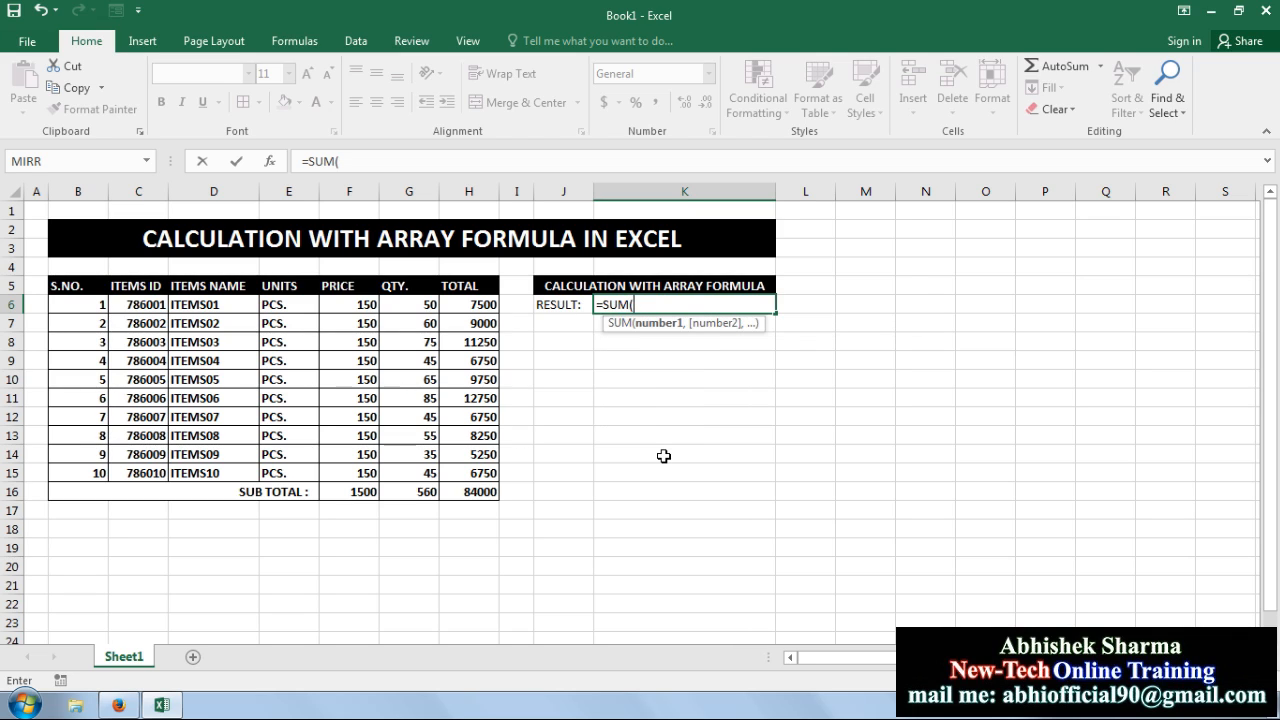
{"action": "left_click_drag", "start_coordinate": [370, 306], "coordinate": [366, 474]}
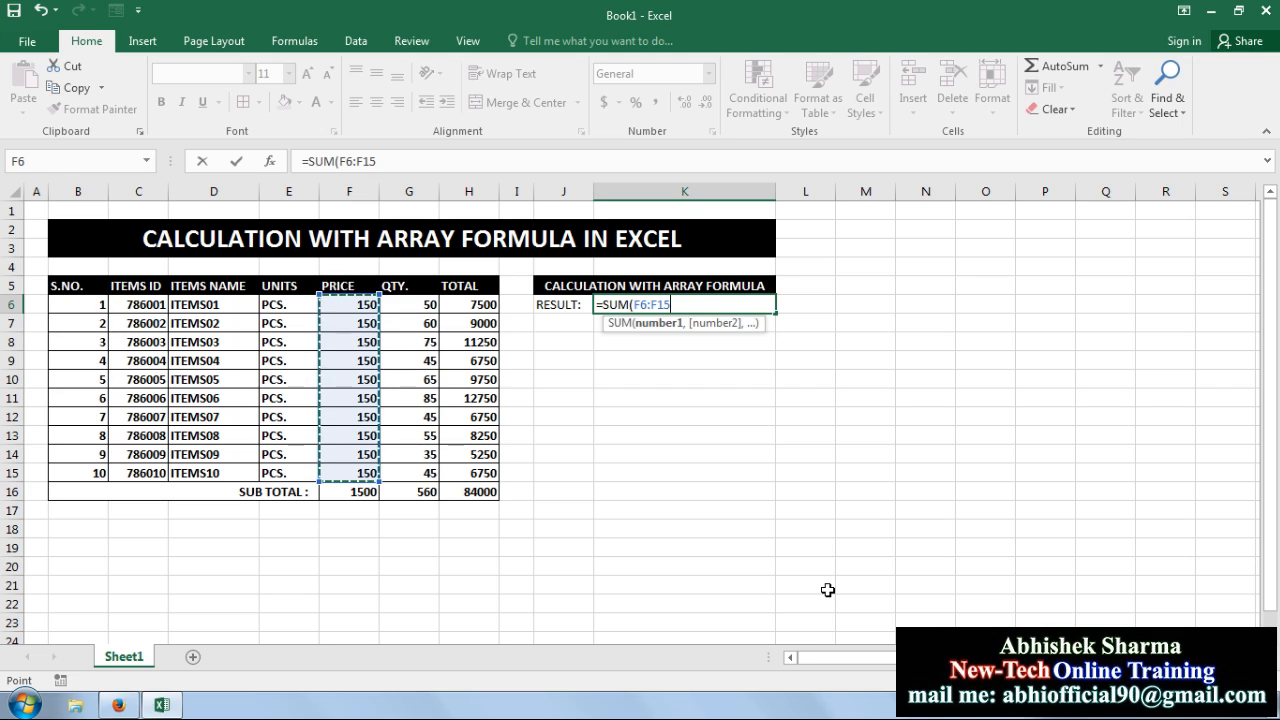
{"action": "type", "text": "*"}
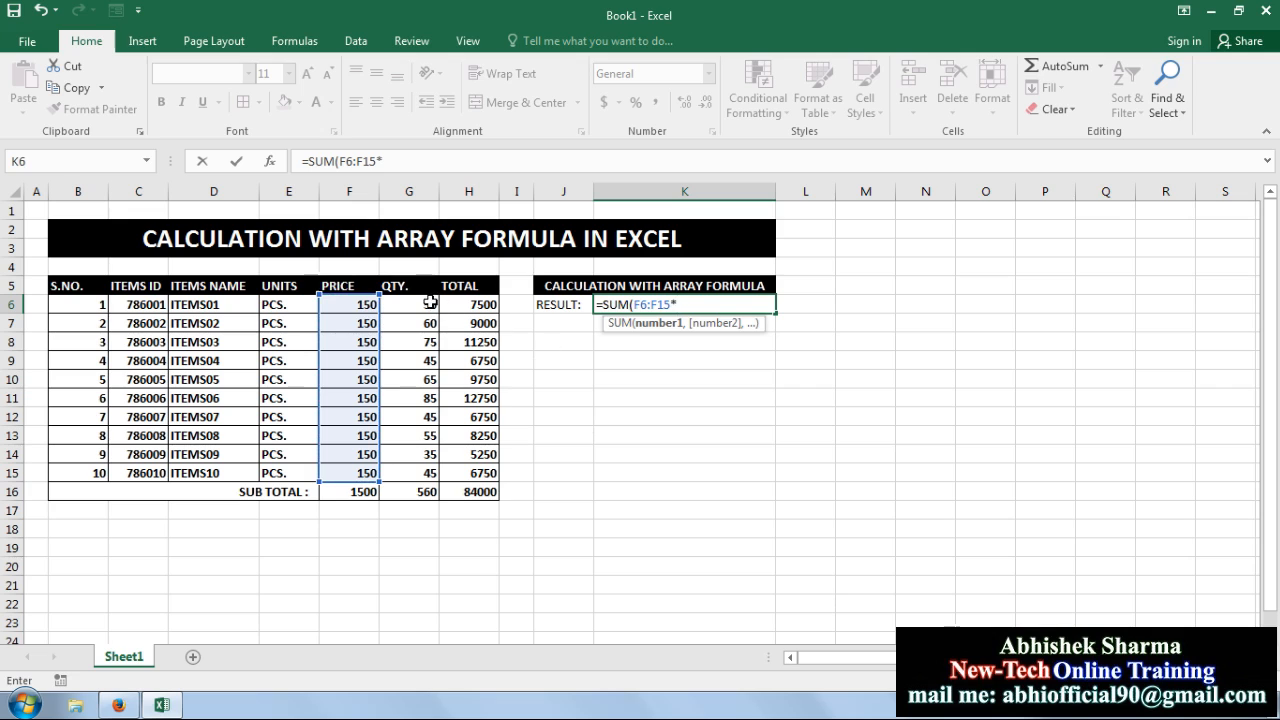
{"action": "left_click_drag", "start_coordinate": [420, 304], "coordinate": [412, 474]}
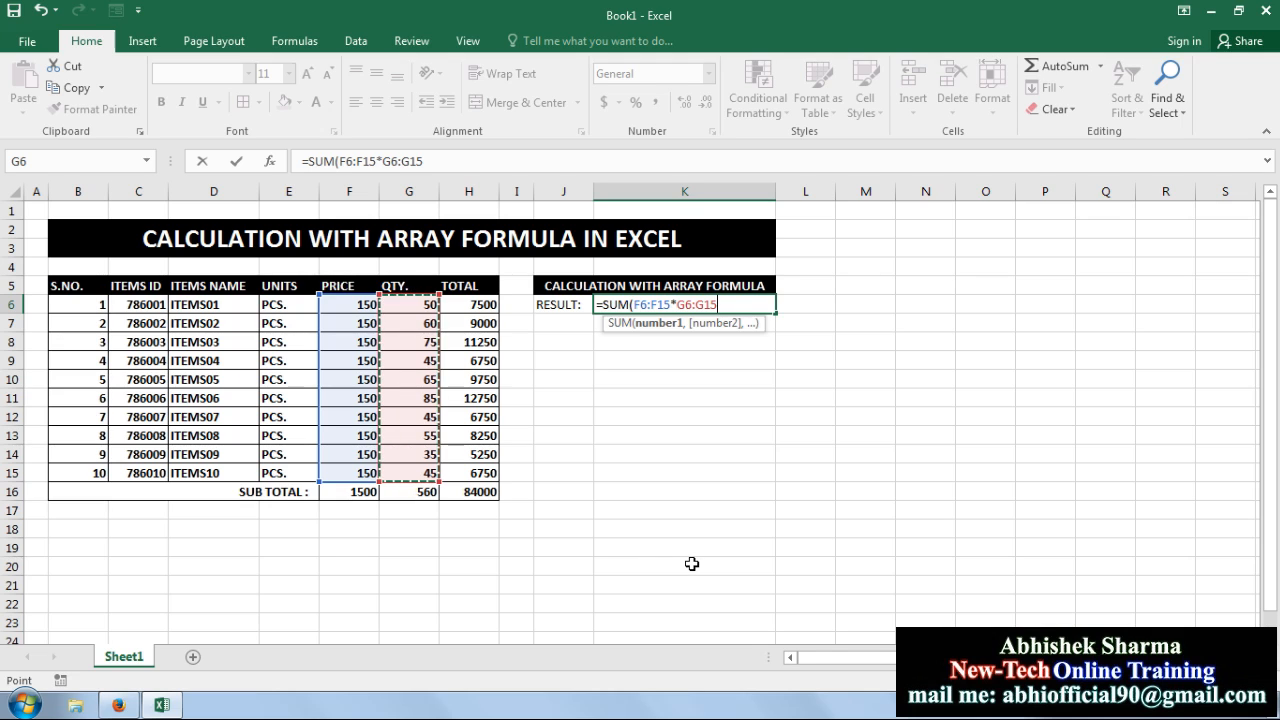
{"action": "type", "text": ")"}
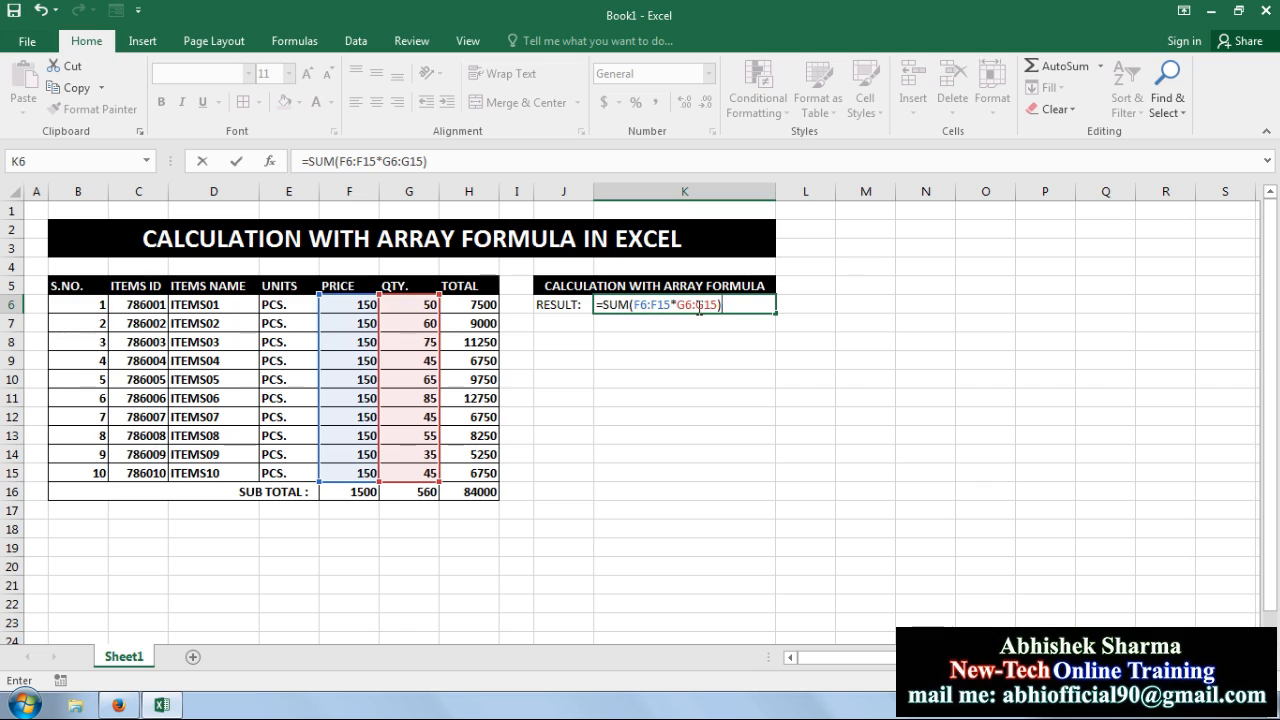
{"action": "key", "text": "Return"}
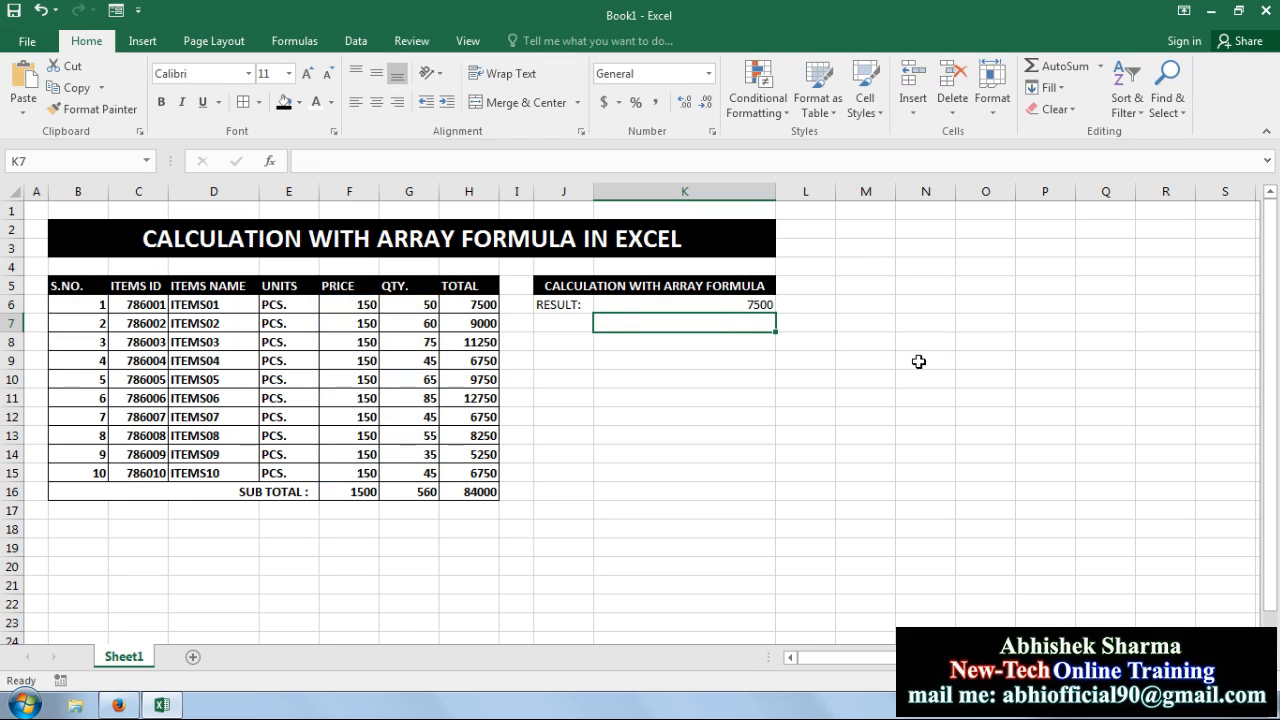
{"action": "left_click", "coordinate": [728, 304]}
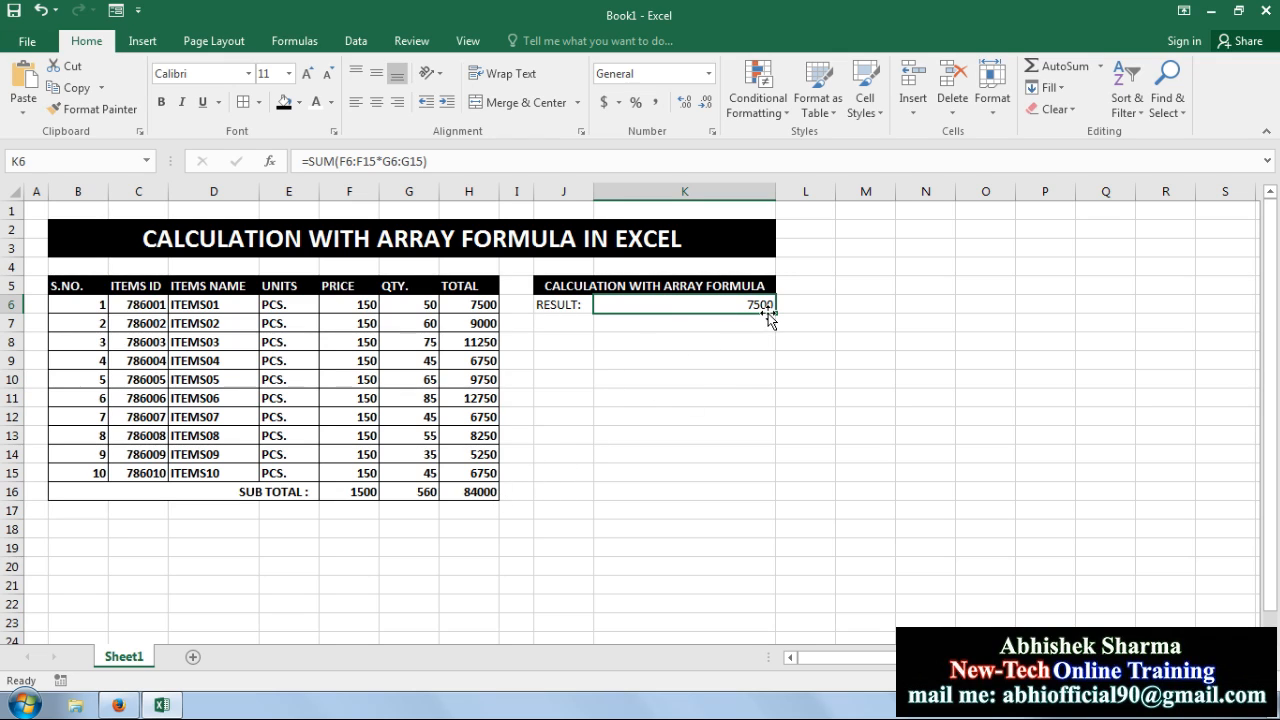
{"action": "left_click", "coordinate": [474, 491]}
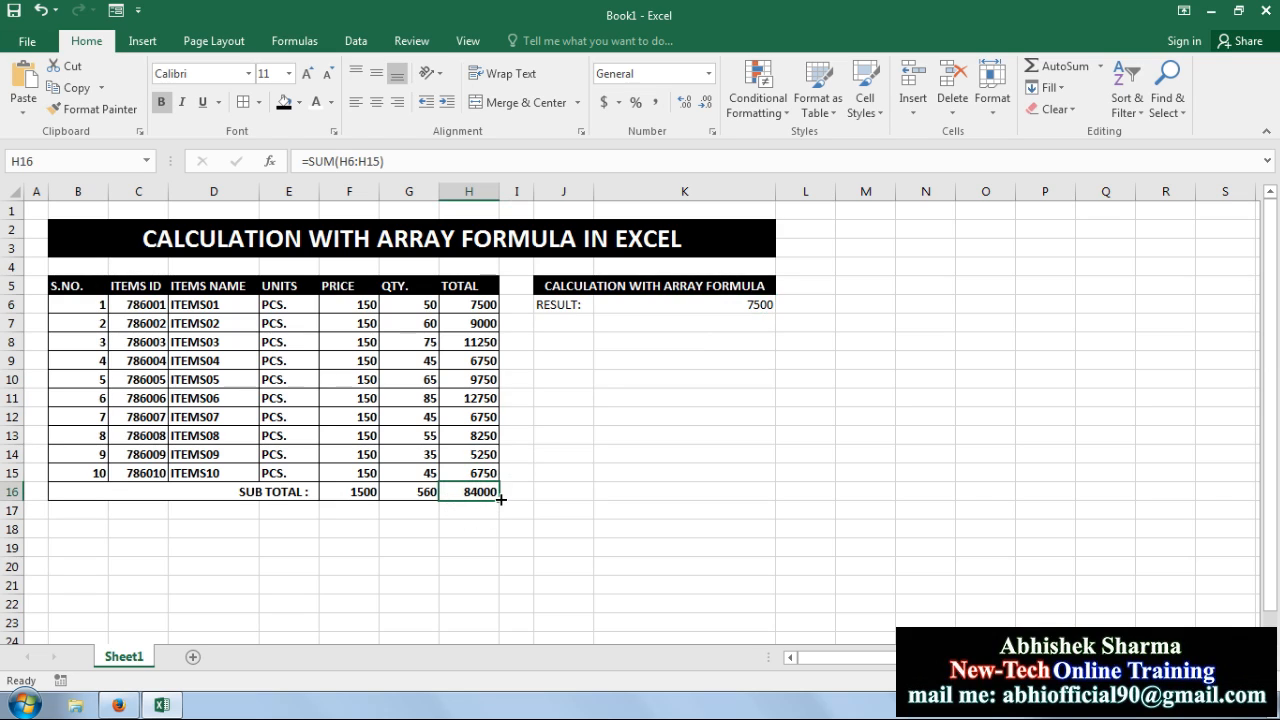
{"action": "left_click", "coordinate": [726, 306]}
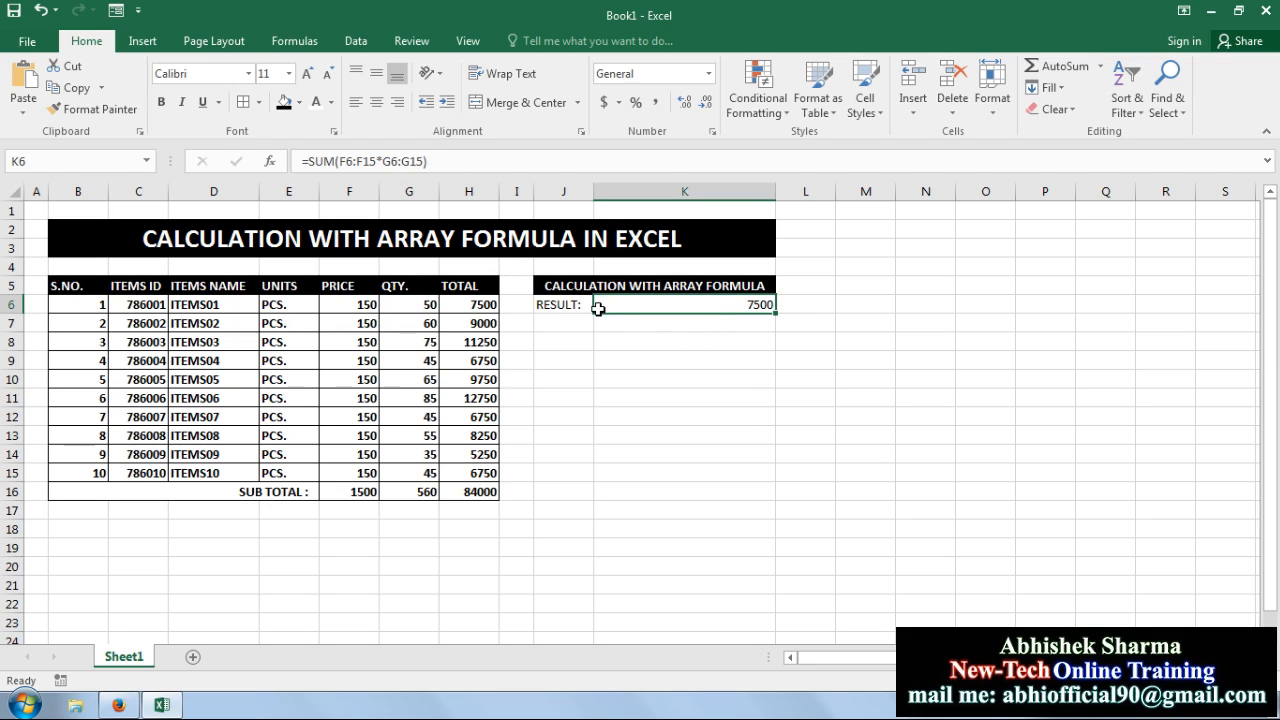
{"action": "left_click", "coordinate": [690, 358]}
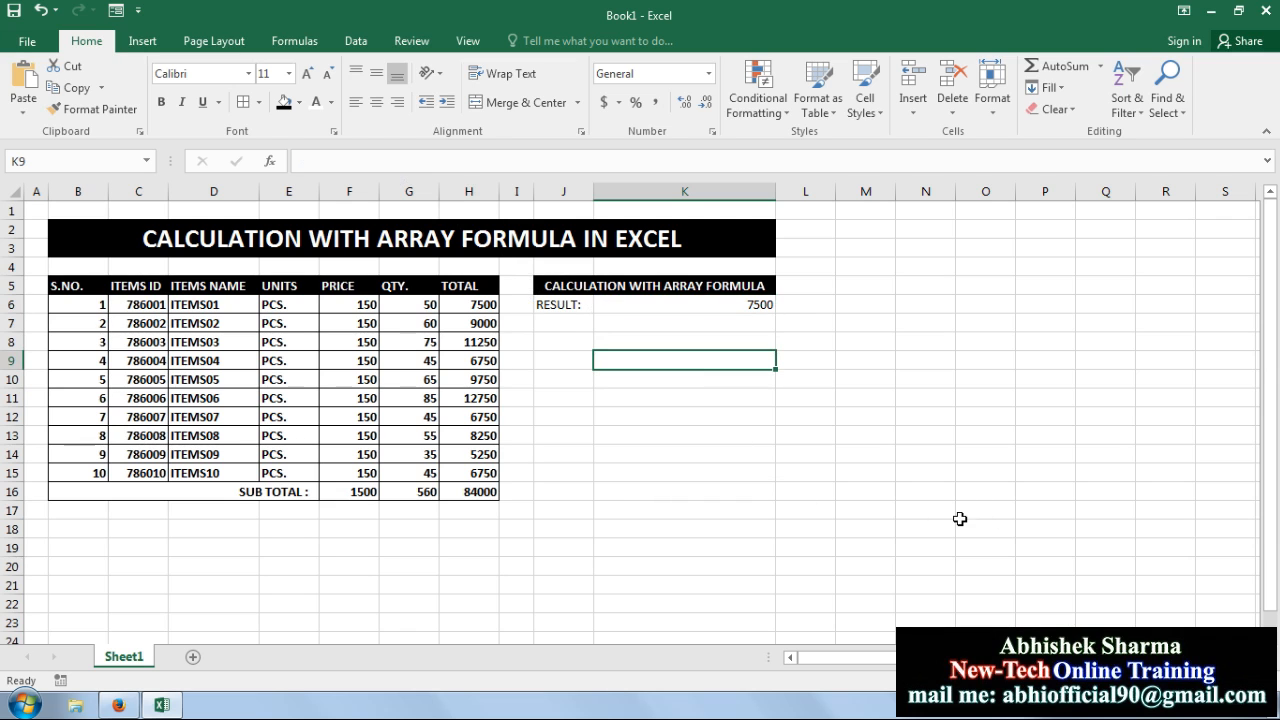
{"action": "scroll", "coordinate": [1131, 463], "scroll_direction": "up", "scroll_amount": 4}
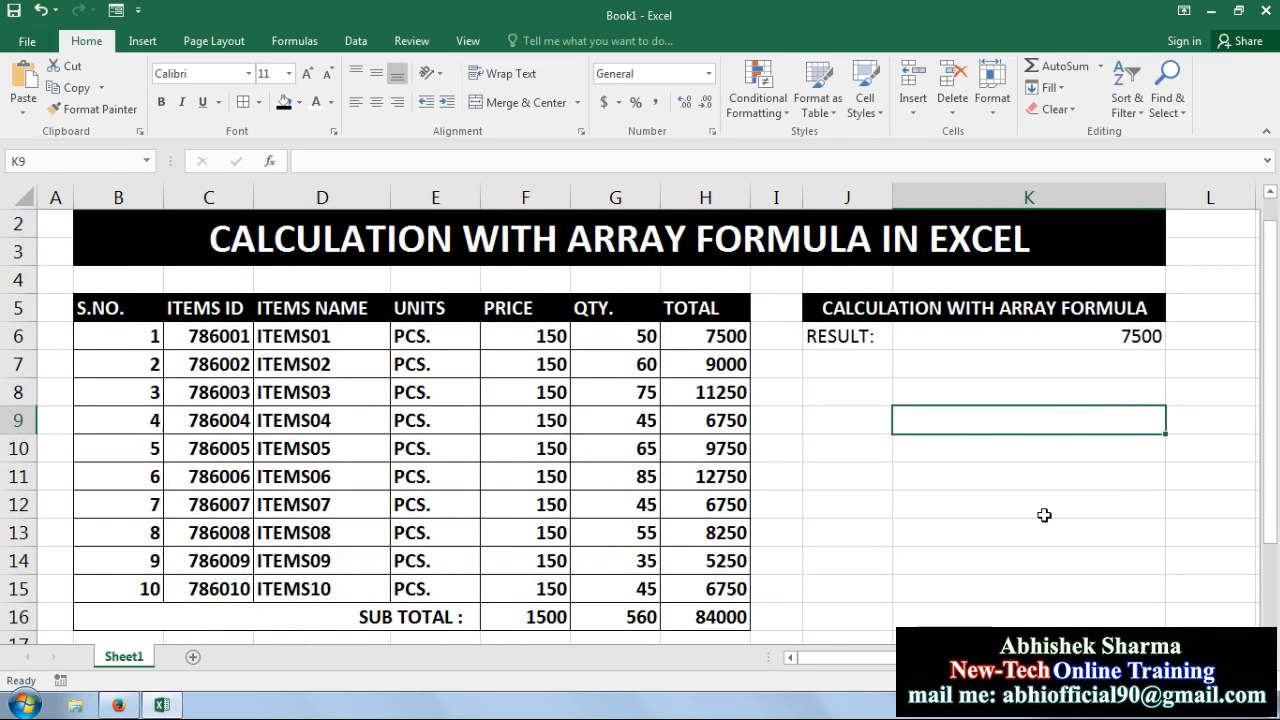
{"action": "type", "text": "{"}
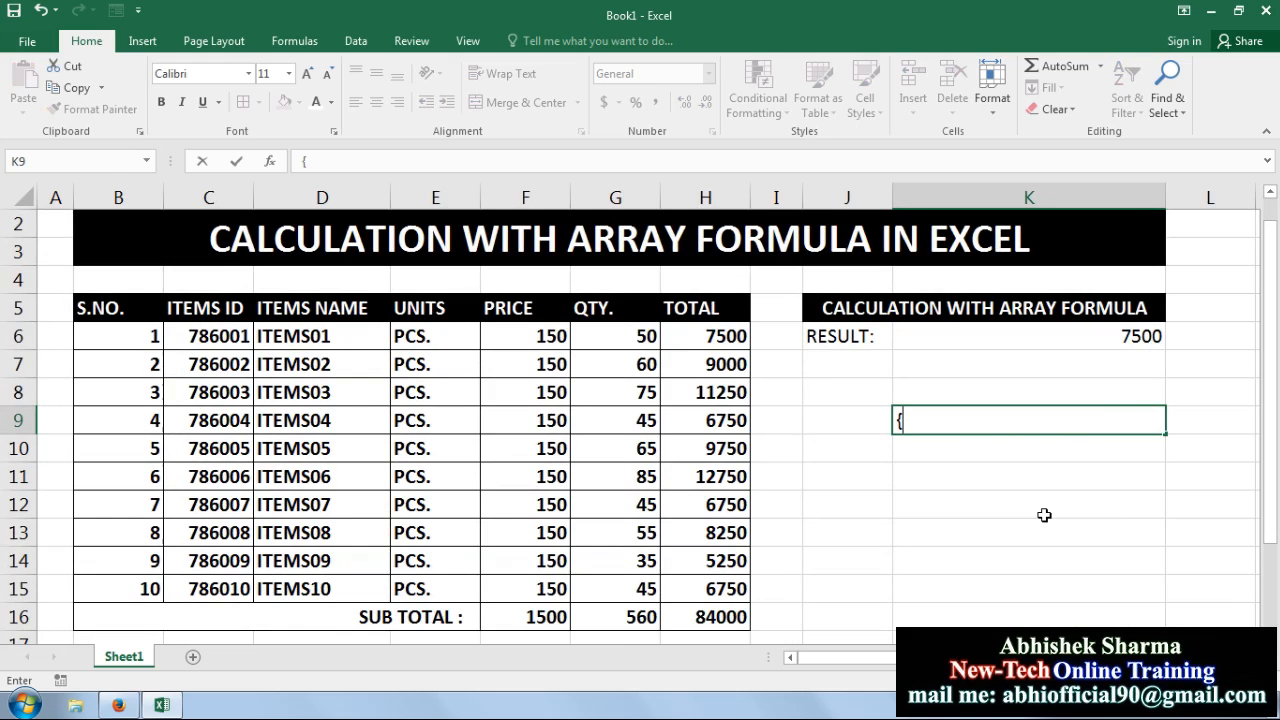
{"action": "double_click", "coordinate": [897, 422]}
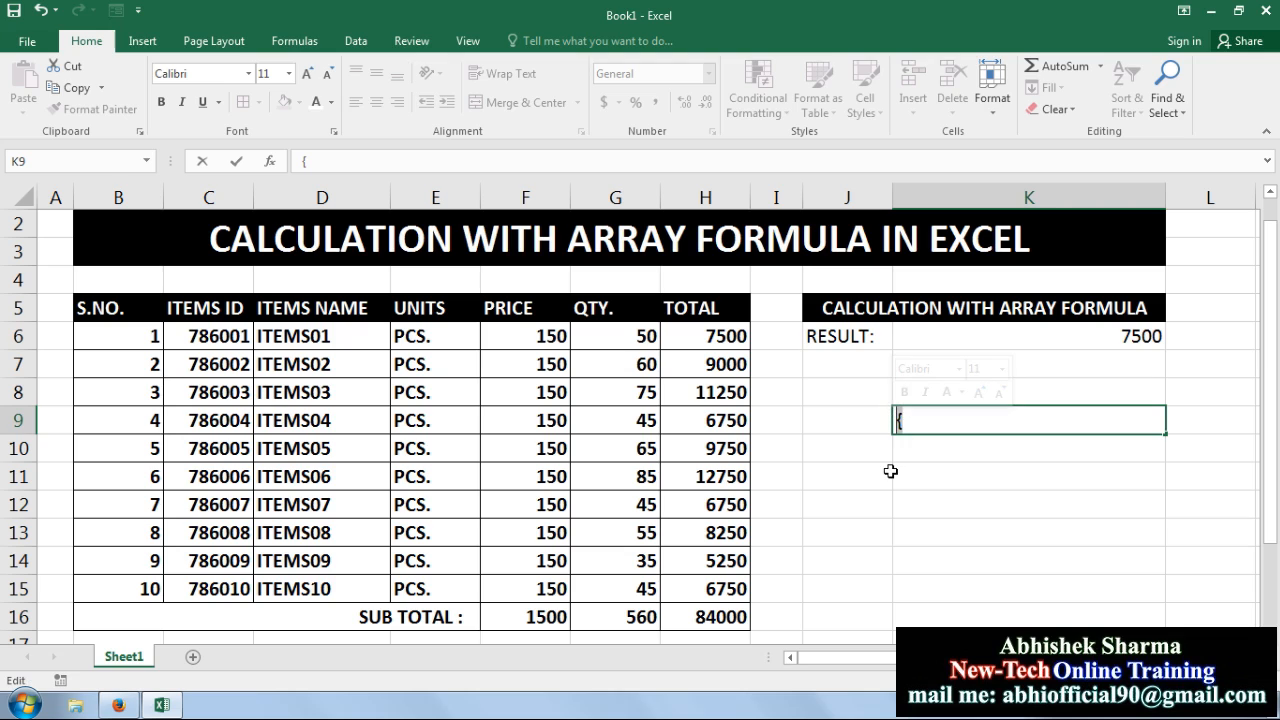
{"action": "key", "text": "BackSpace"}
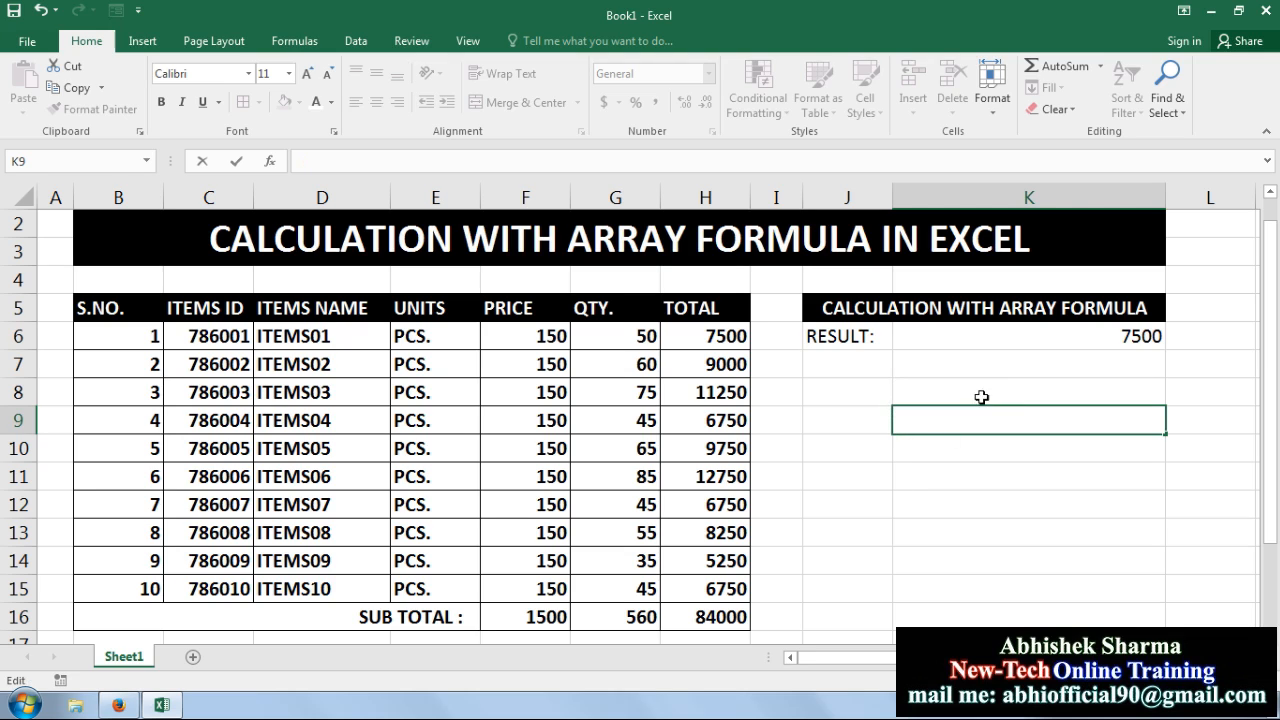
Step: Clear the regular formula from K6 and try to begin a new one with ={SUM
{"action": "left_click", "coordinate": [1034, 329]}
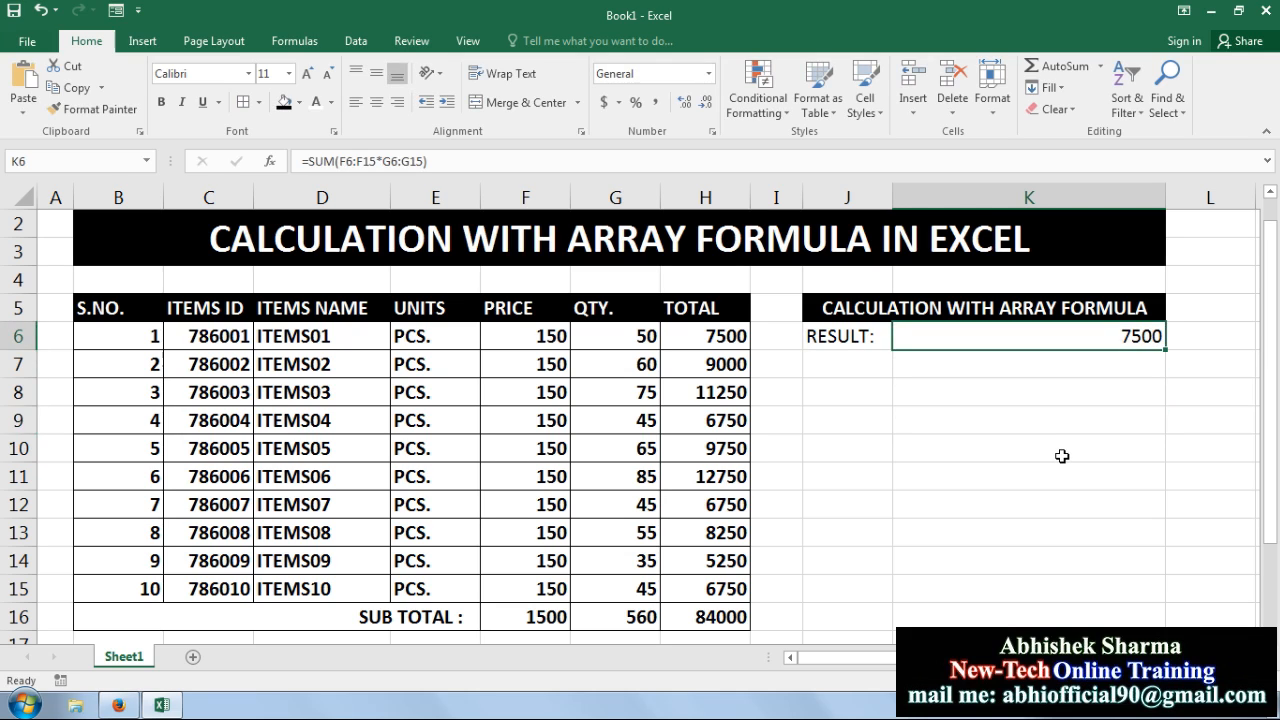
{"action": "key", "text": "Delete"}
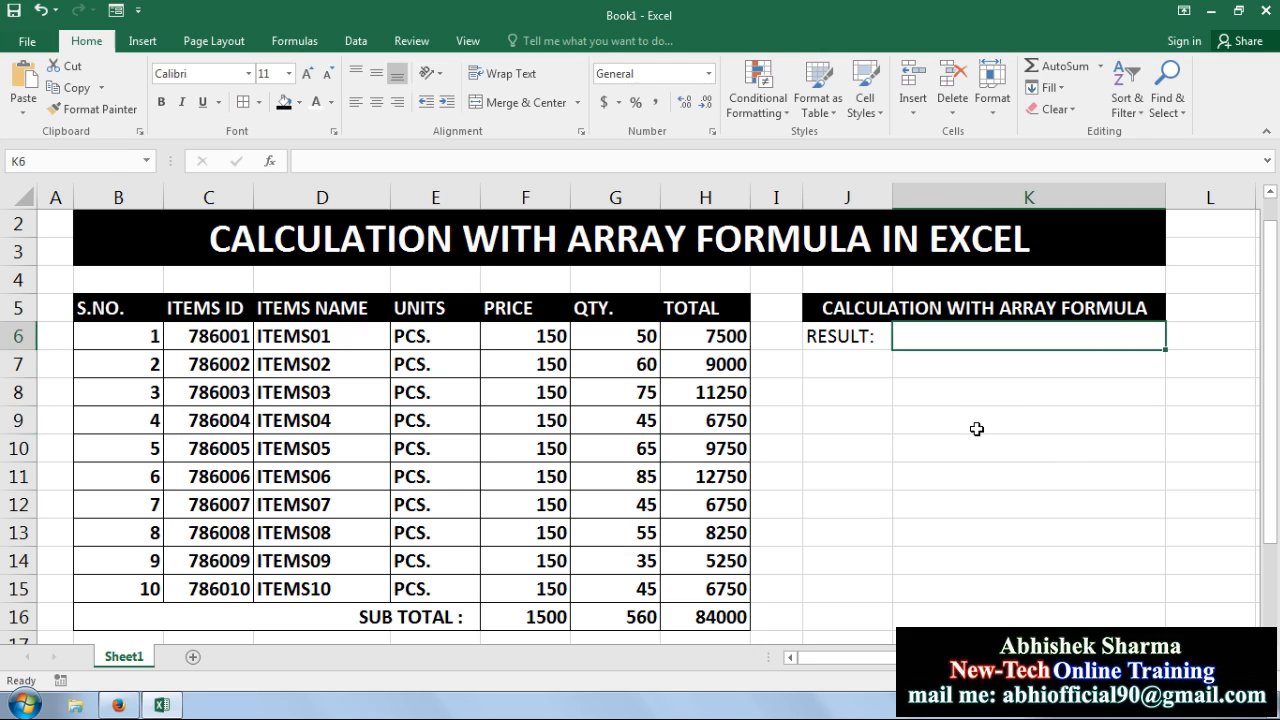
{"action": "type", "text": "="}
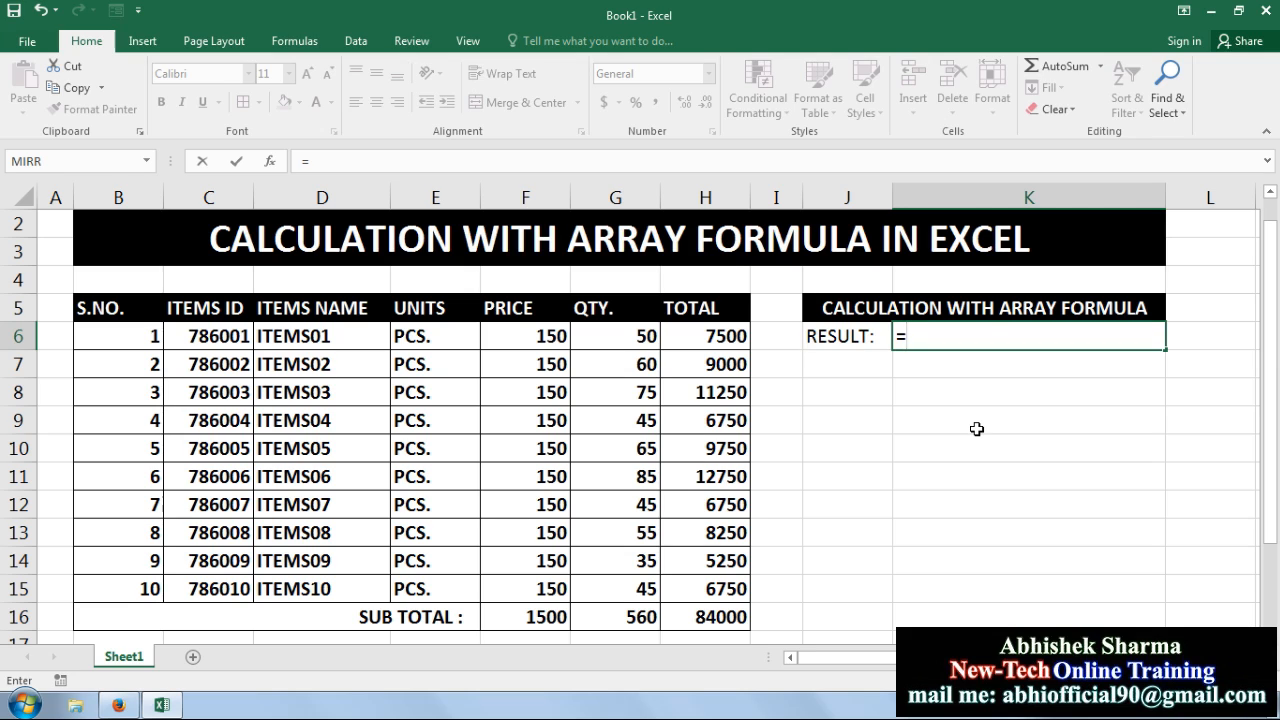
{"action": "type", "text": "{SUM"}
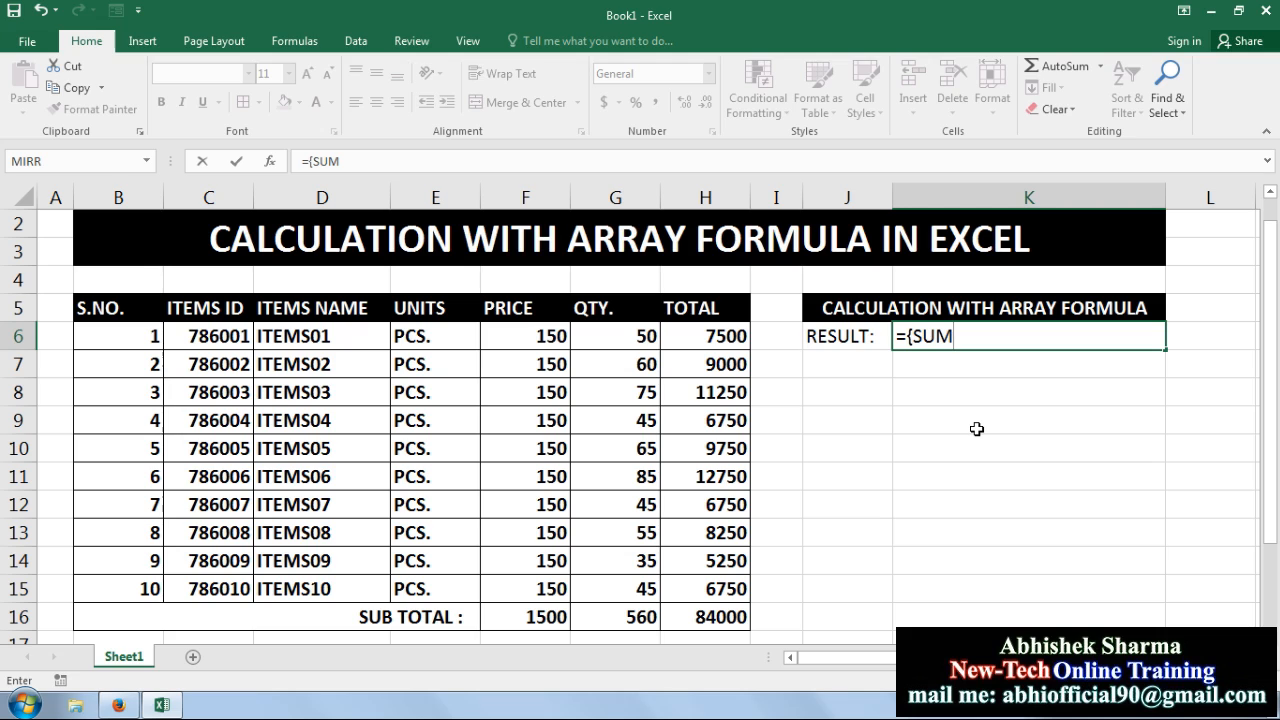
{"action": "key", "text": "BackSpace"}
{"action": "key", "text": "BackSpace"}
{"action": "key", "text": "BackSpace"}
{"action": "key", "text": "BackSpace"}
{"action": "key", "text": "BackSpace"}
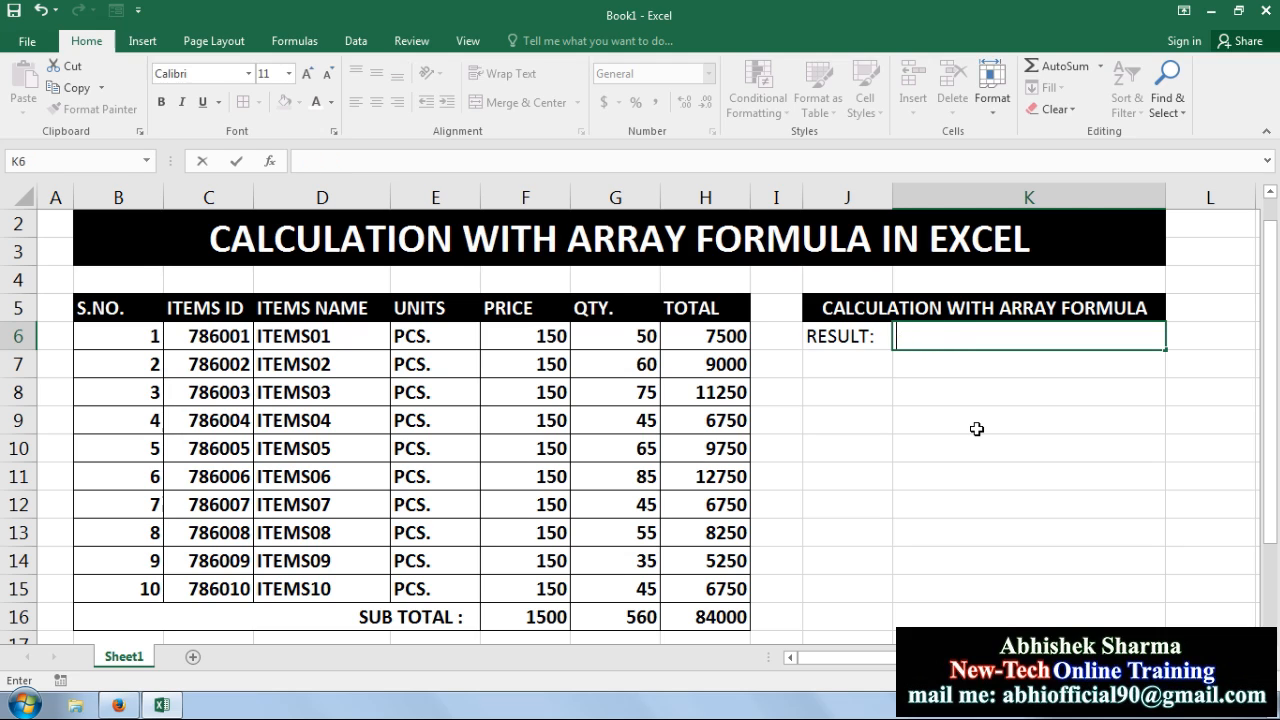
Step: Try to build a formula in K6 starting with {=SUM( and the price range F6:F15, and clear the cell
{"action": "type", "text": "{=SUM"}
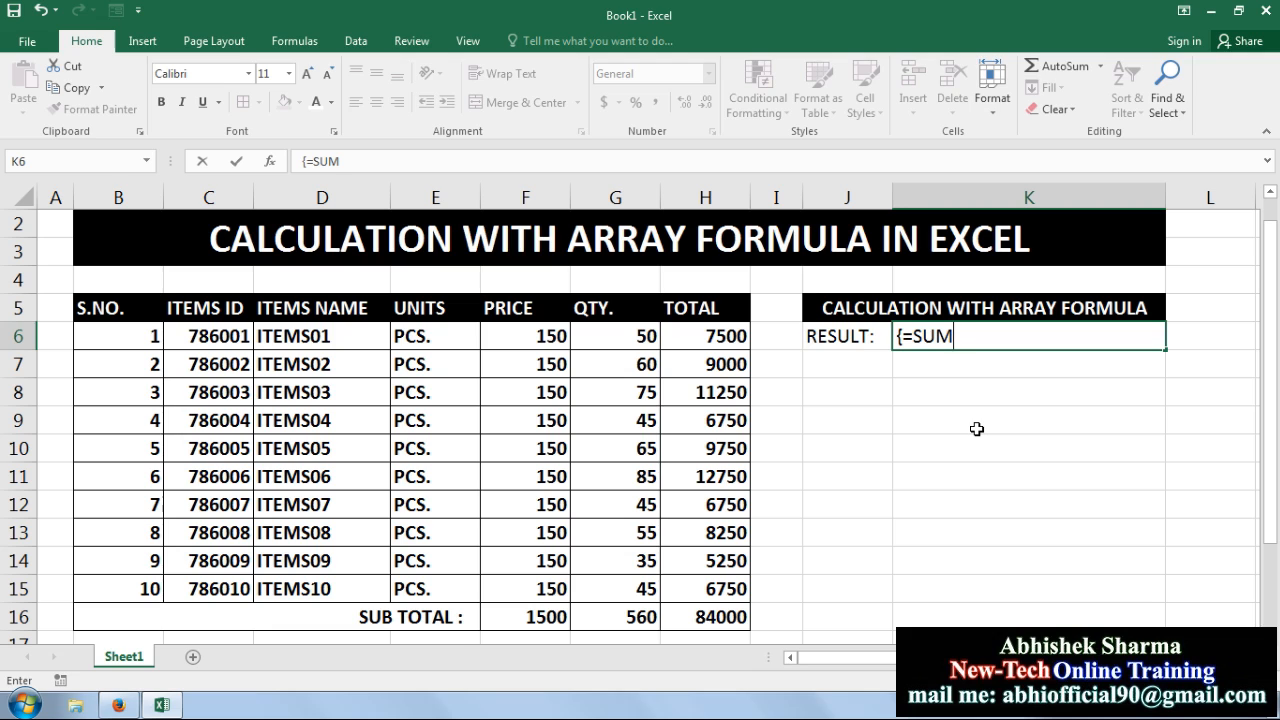
{"action": "type", "text": "("}
{"action": "left_click_drag", "start_coordinate": [545, 345], "coordinate": [536, 588]}
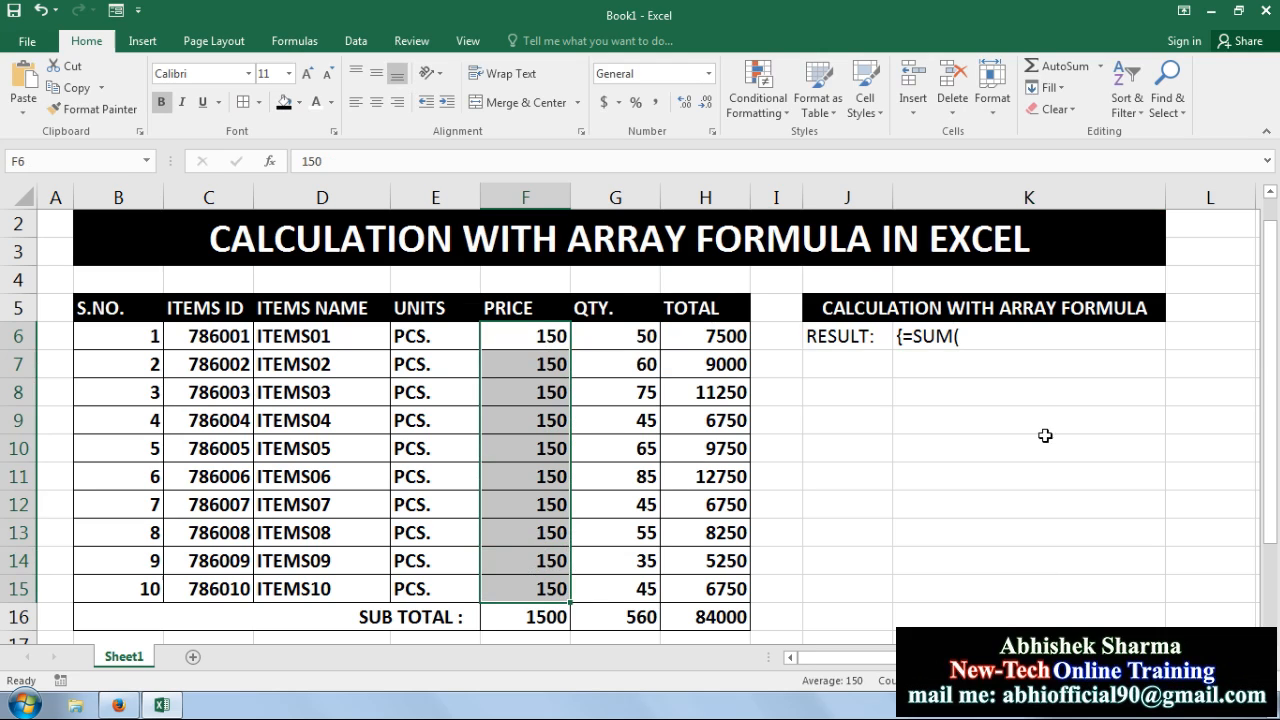
{"action": "left_click", "coordinate": [981, 339]}
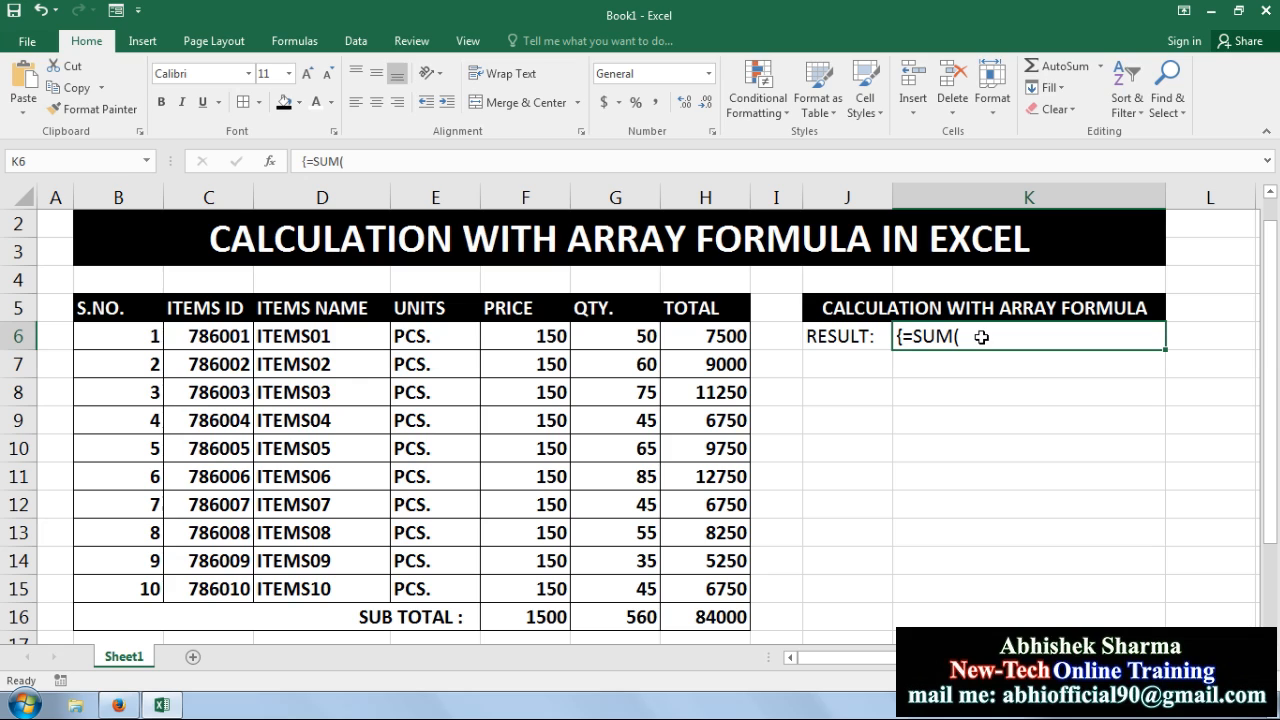
{"action": "double_click", "coordinate": [981, 338]}
{"action": "left_click", "coordinate": [978, 361]}
{"action": "left_click", "coordinate": [977, 341]}
{"action": "key", "text": "Delete"}
{"action": "left_click", "coordinate": [943, 392]}
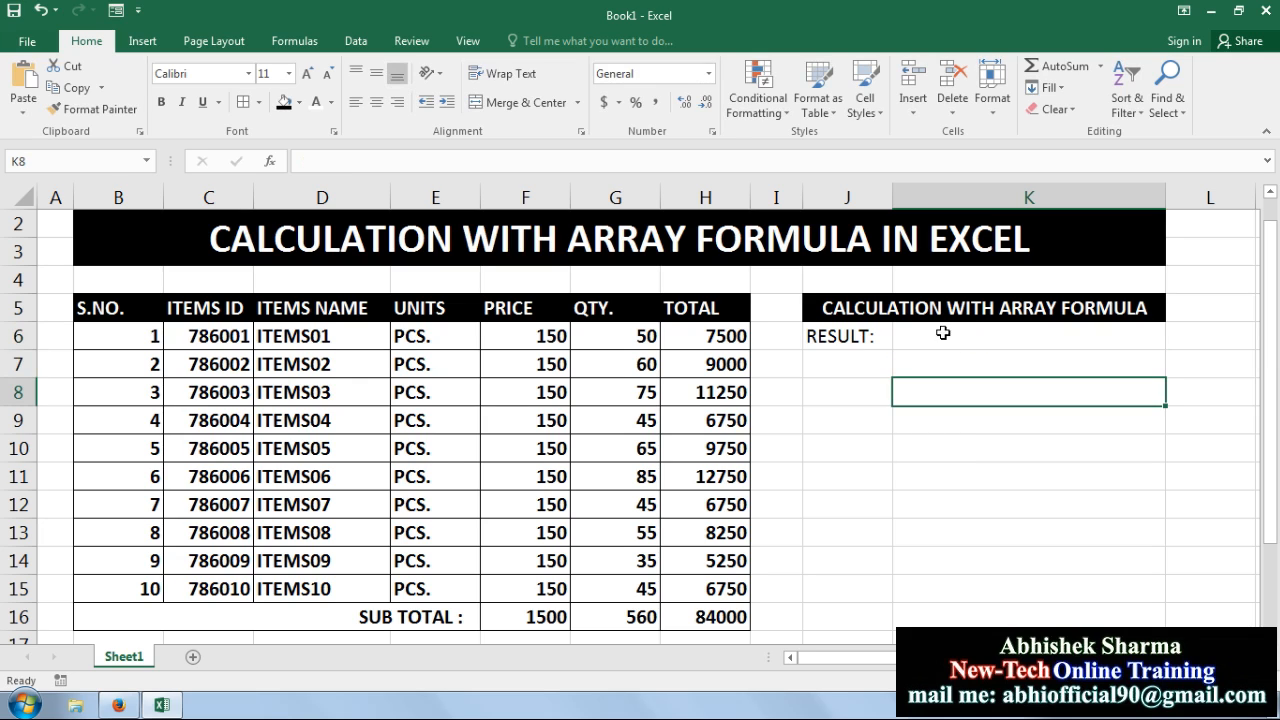
Step: Enter =SUM(F6:F15*G6:G15) in K6 as an array formula and open it for editing to inspect its braces
{"action": "left_click", "coordinate": [943, 336]}
{"action": "type", "text": "=SUM"}
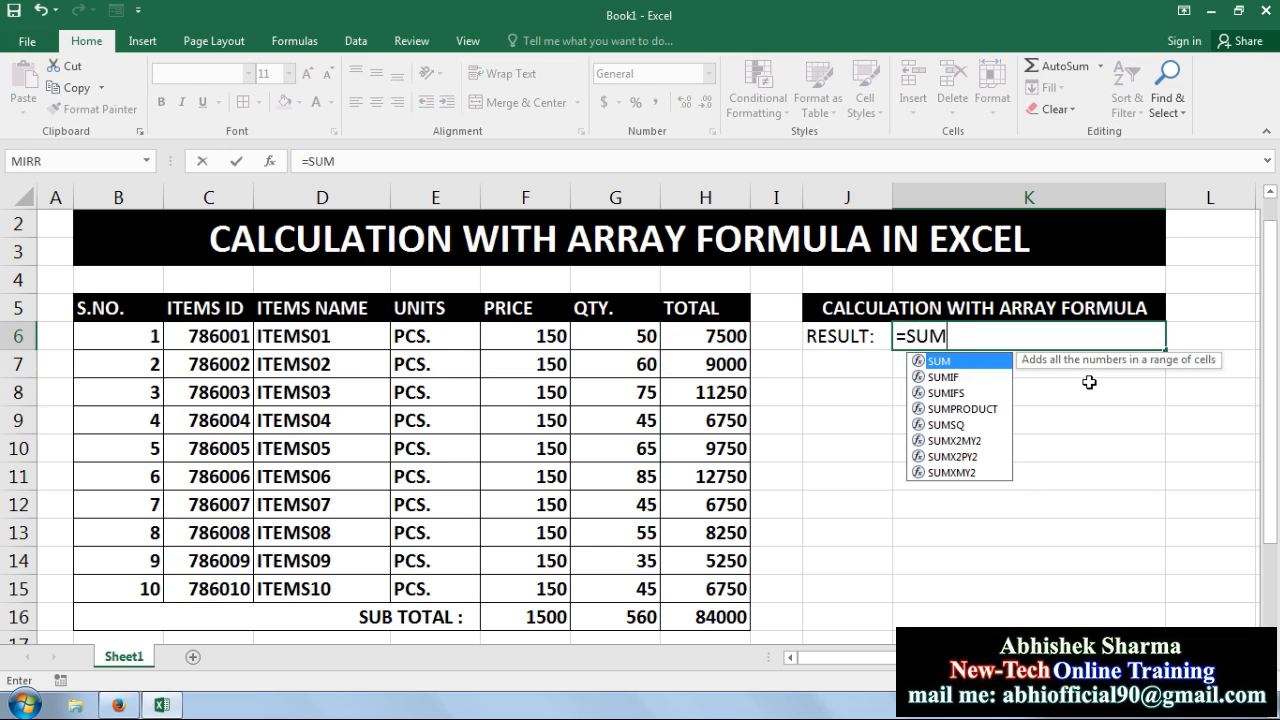
{"action": "type", "text": "("}
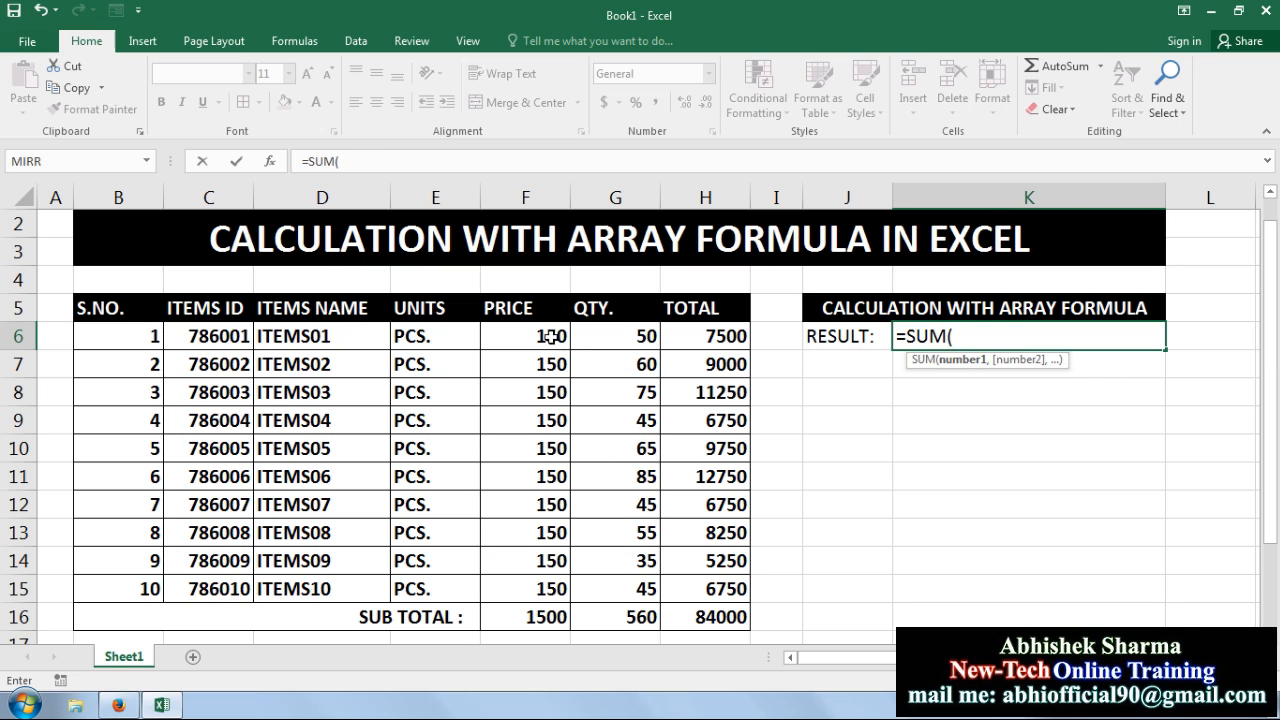
{"action": "left_click_drag", "start_coordinate": [551, 336], "coordinate": [576, 572]}
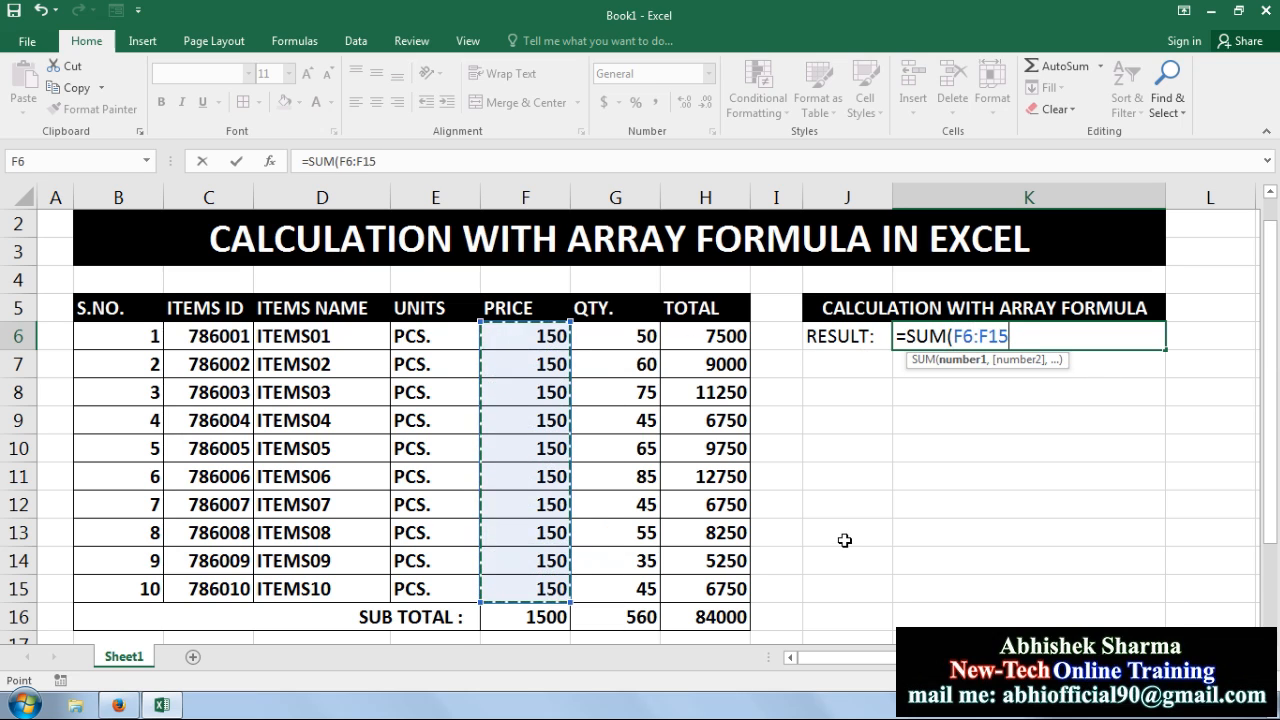
{"action": "type", "text": "*"}
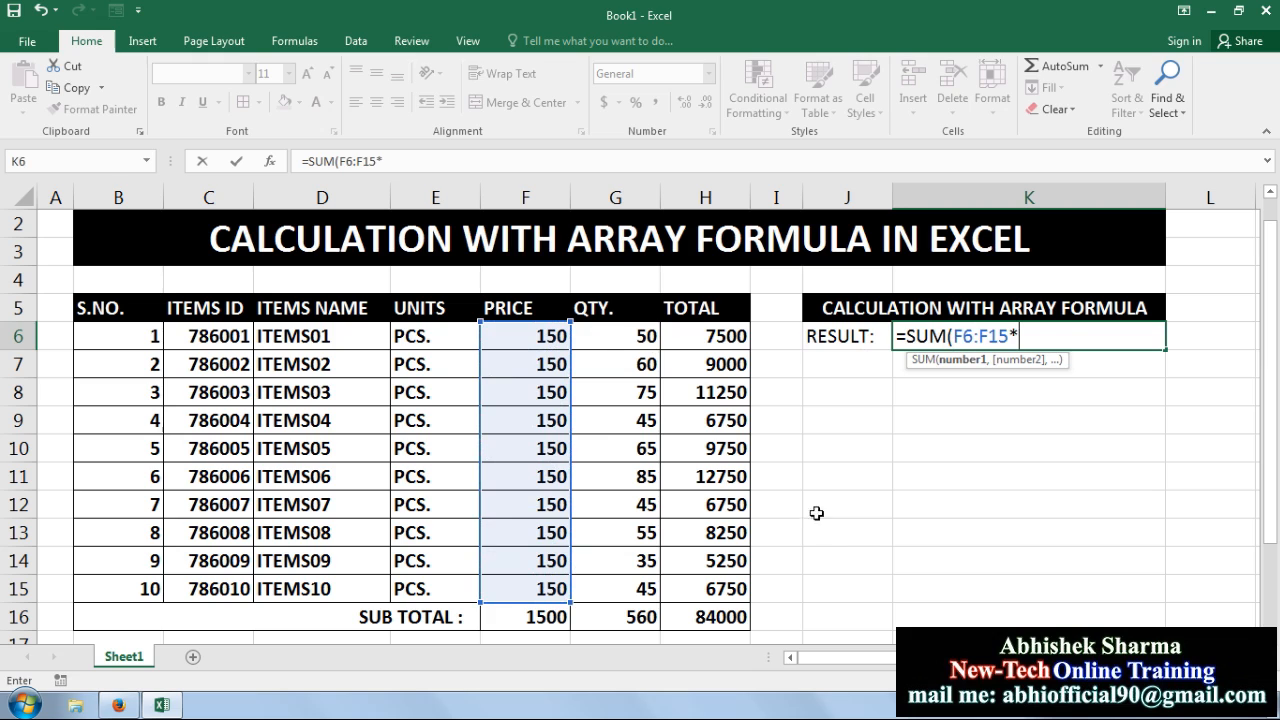
{"action": "left_click_drag", "start_coordinate": [618, 340], "coordinate": [614, 591]}
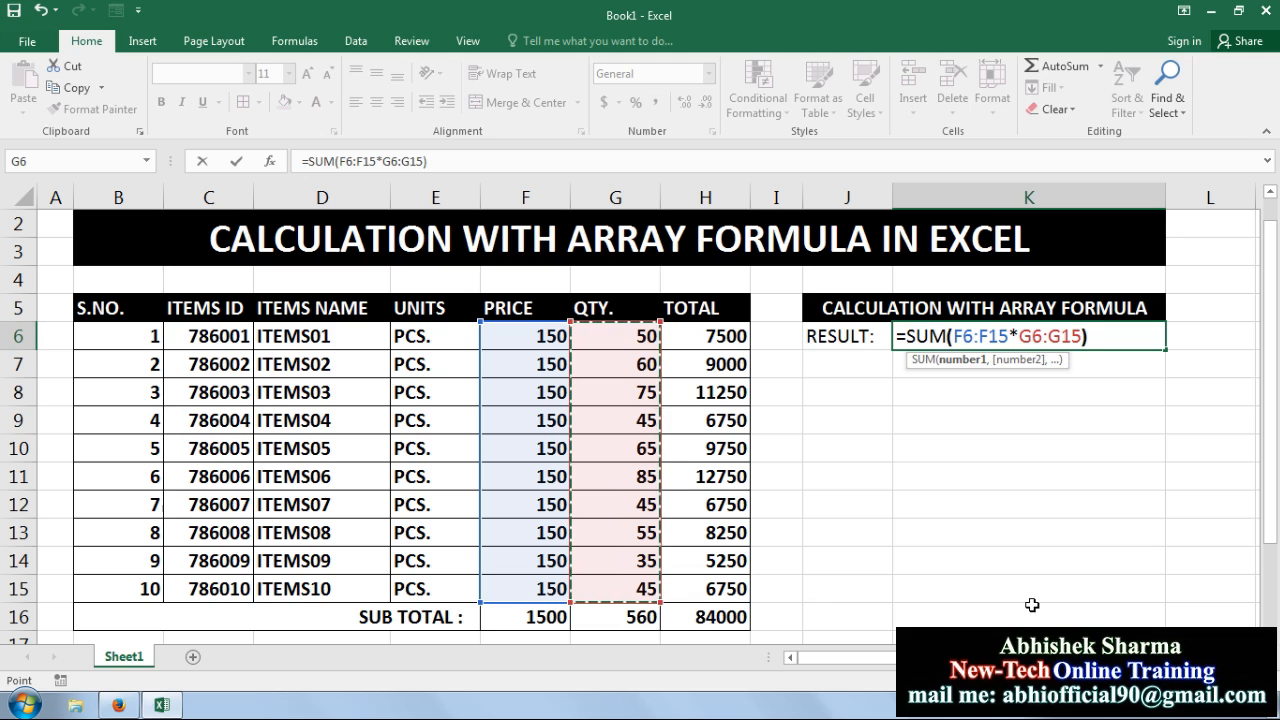
{"action": "type", "text": ")"}
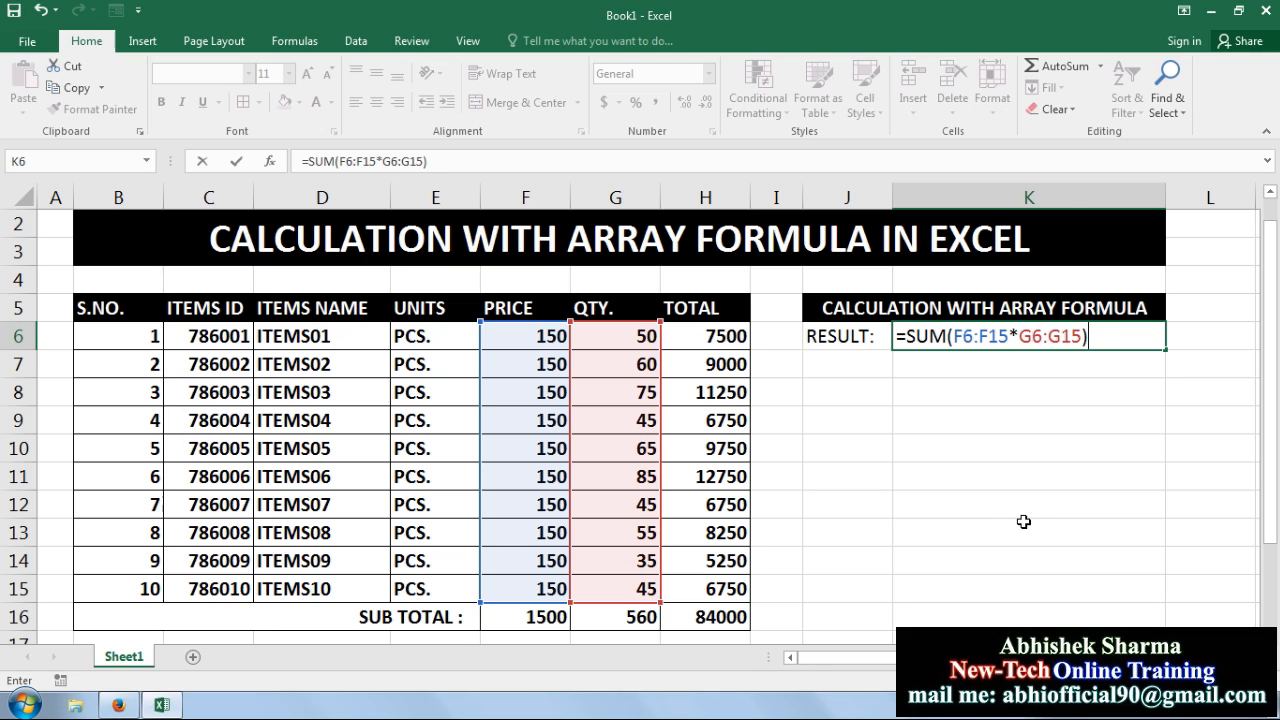
{"action": "key", "text": "ctrl+shift+Return"}
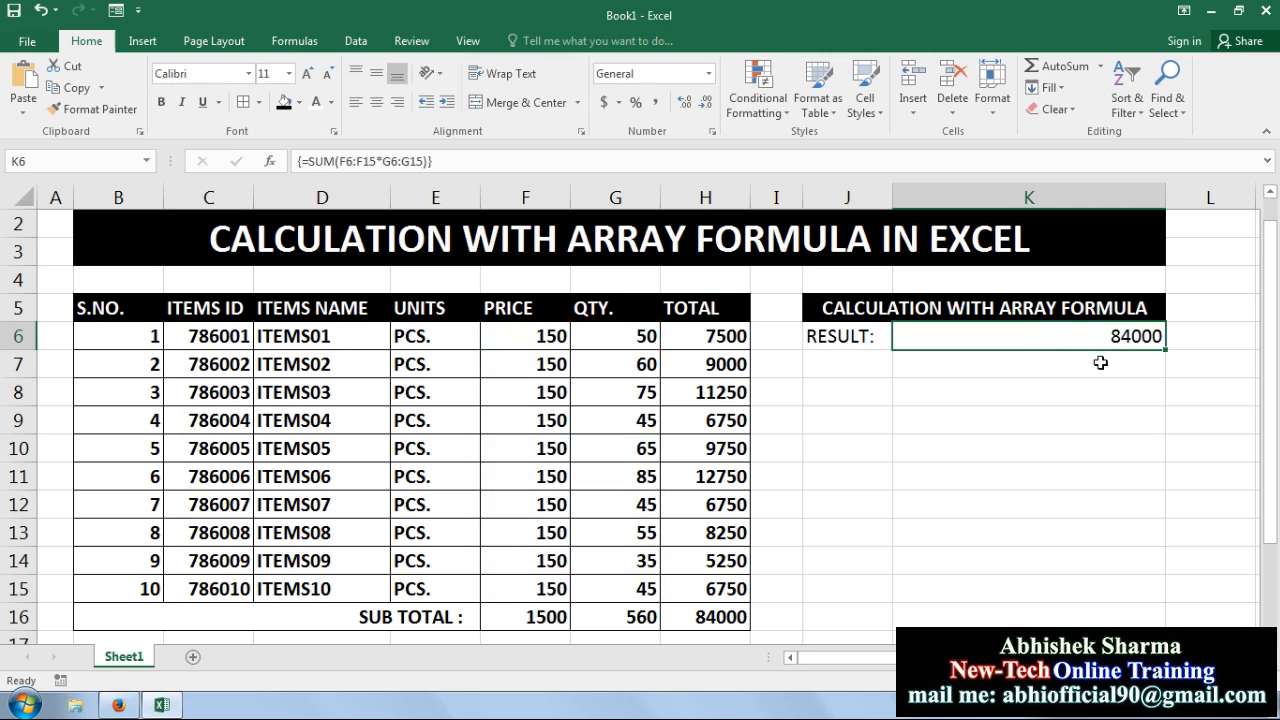
{"action": "left_click", "coordinate": [301, 161]}
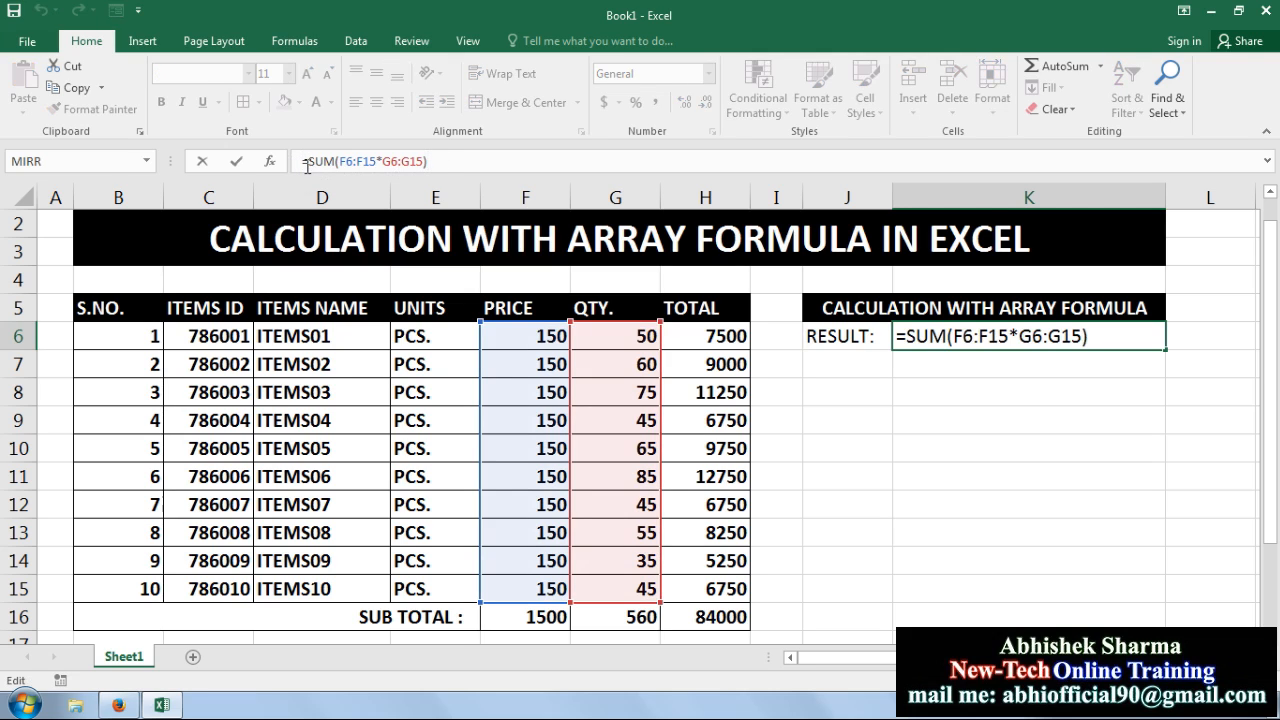
{"action": "left_click", "coordinate": [980, 413]}
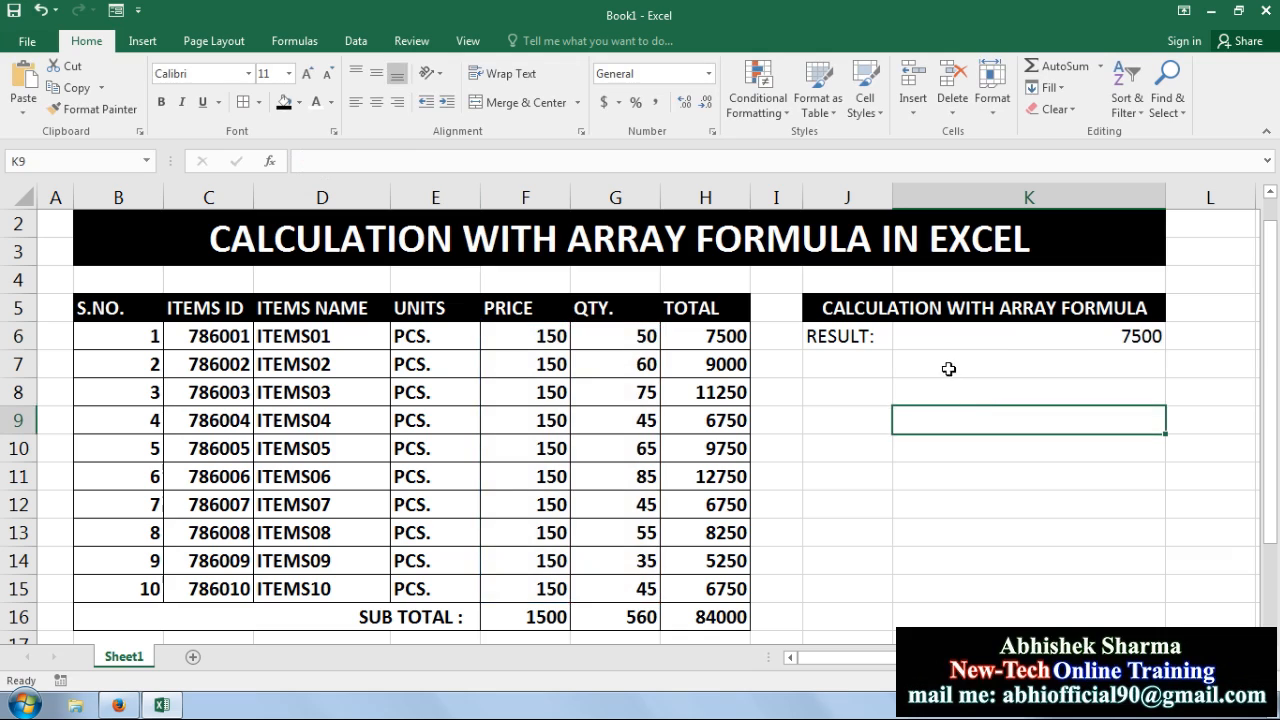
Step: Clear K6 and re-enter =SUM(F6:F15*G6:G15), multiplying the price and quantity ranges, as an array formula
{"action": "left_click", "coordinate": [1001, 334]}
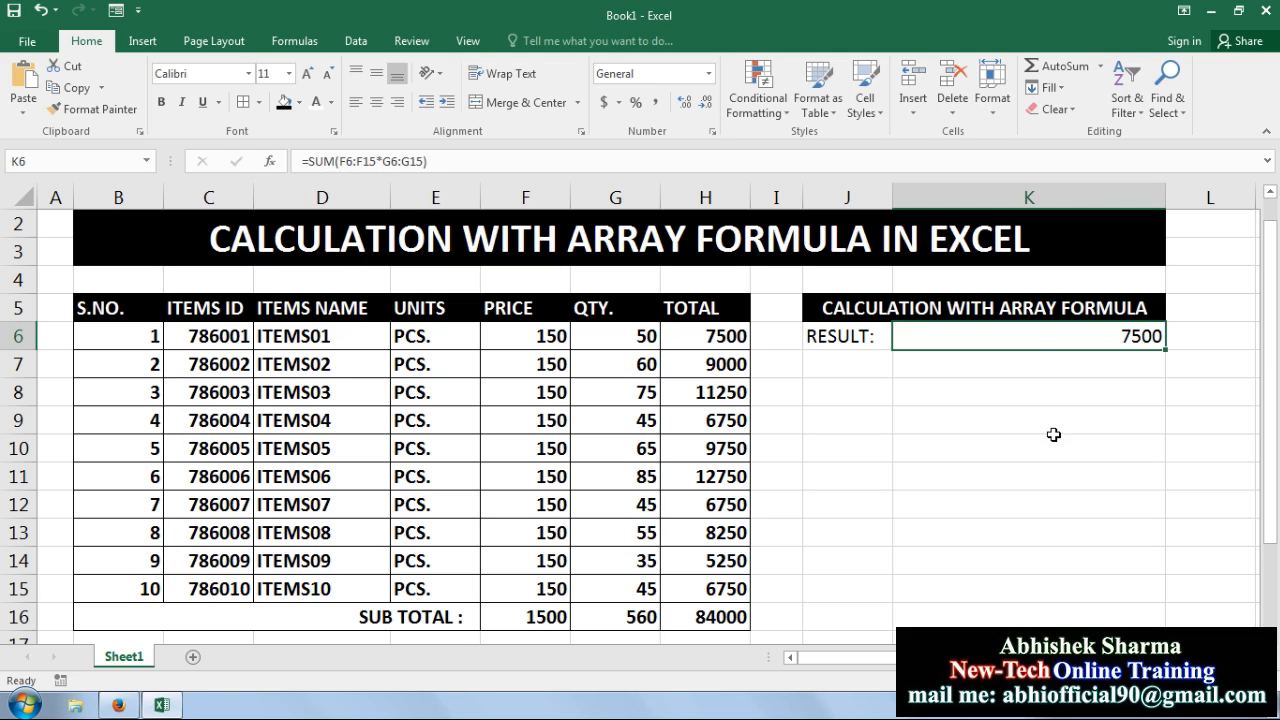
{"action": "key", "text": "Delete"}
{"action": "type", "text": "="}
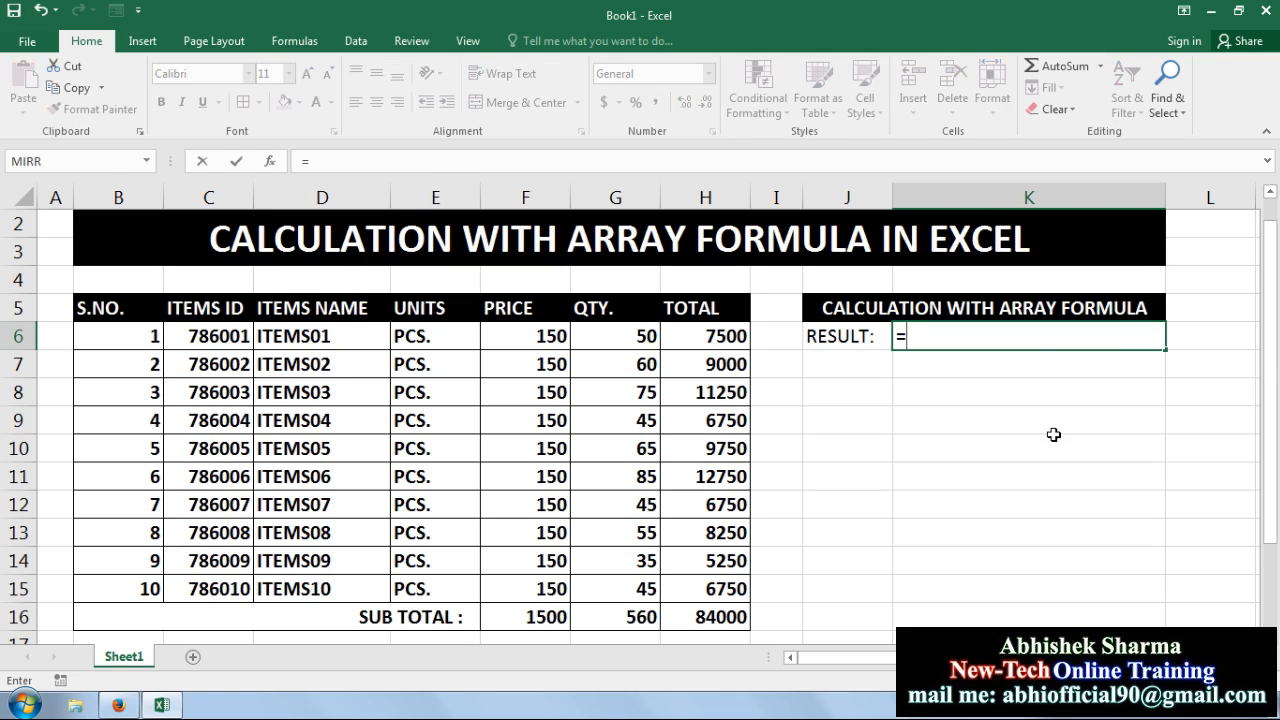
{"action": "type", "text": "SUM"}
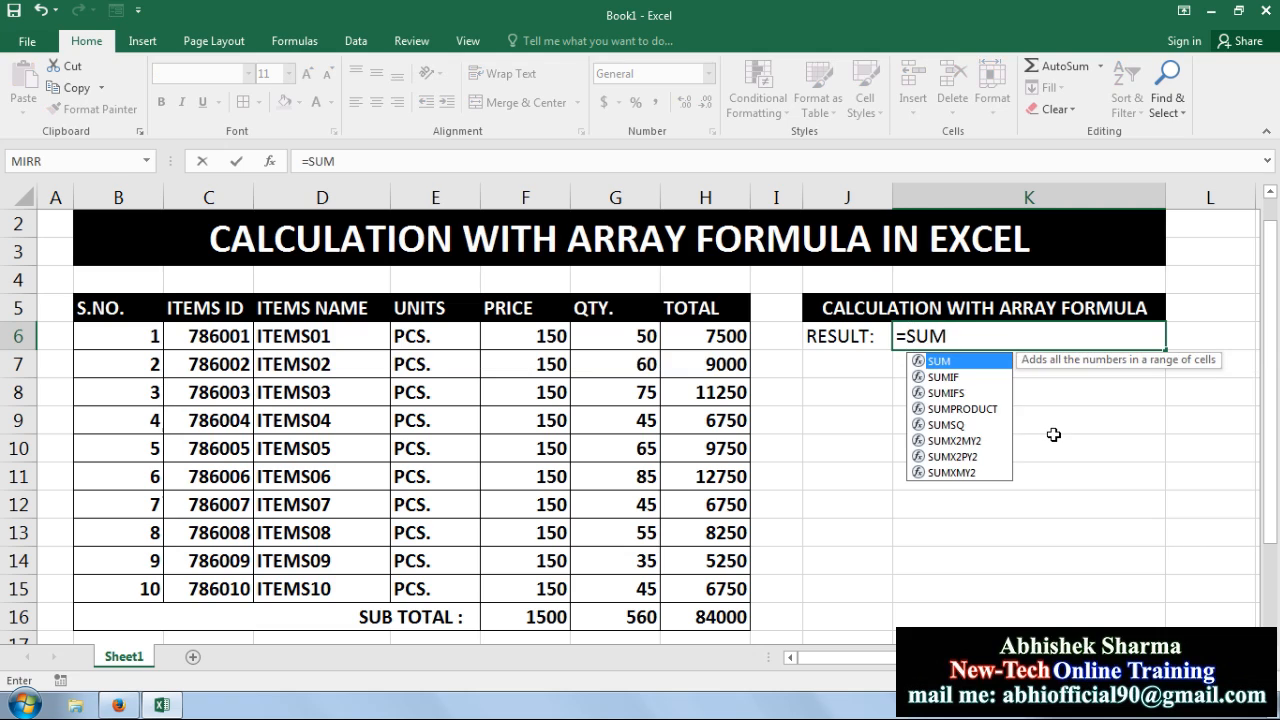
{"action": "type", "text": "("}
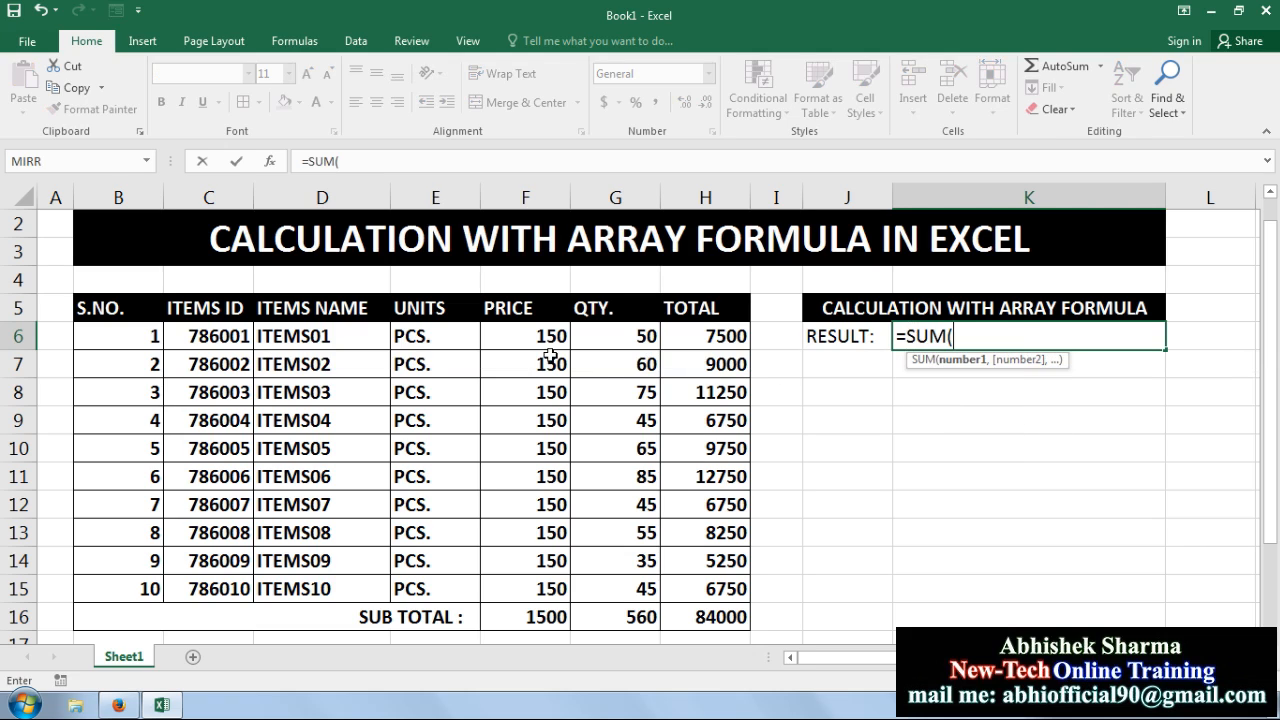
{"action": "left_click_drag", "start_coordinate": [536, 338], "coordinate": [530, 598]}
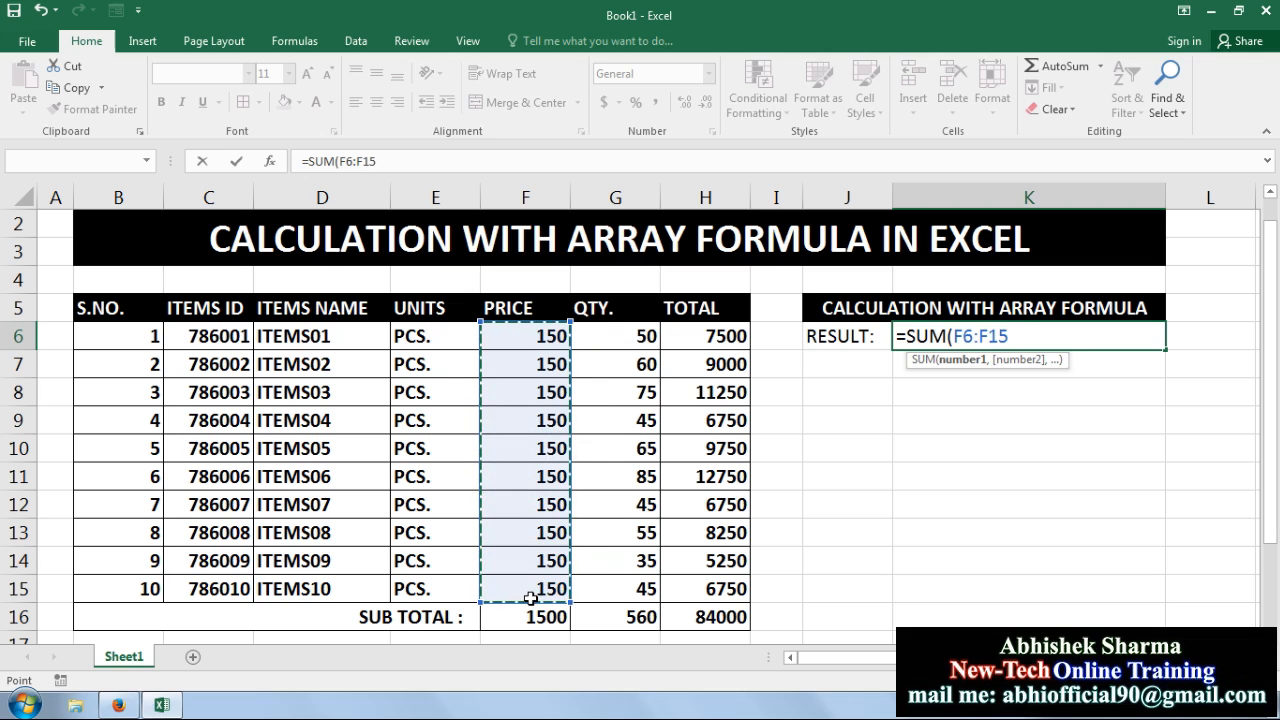
{"action": "type", "text": "*"}
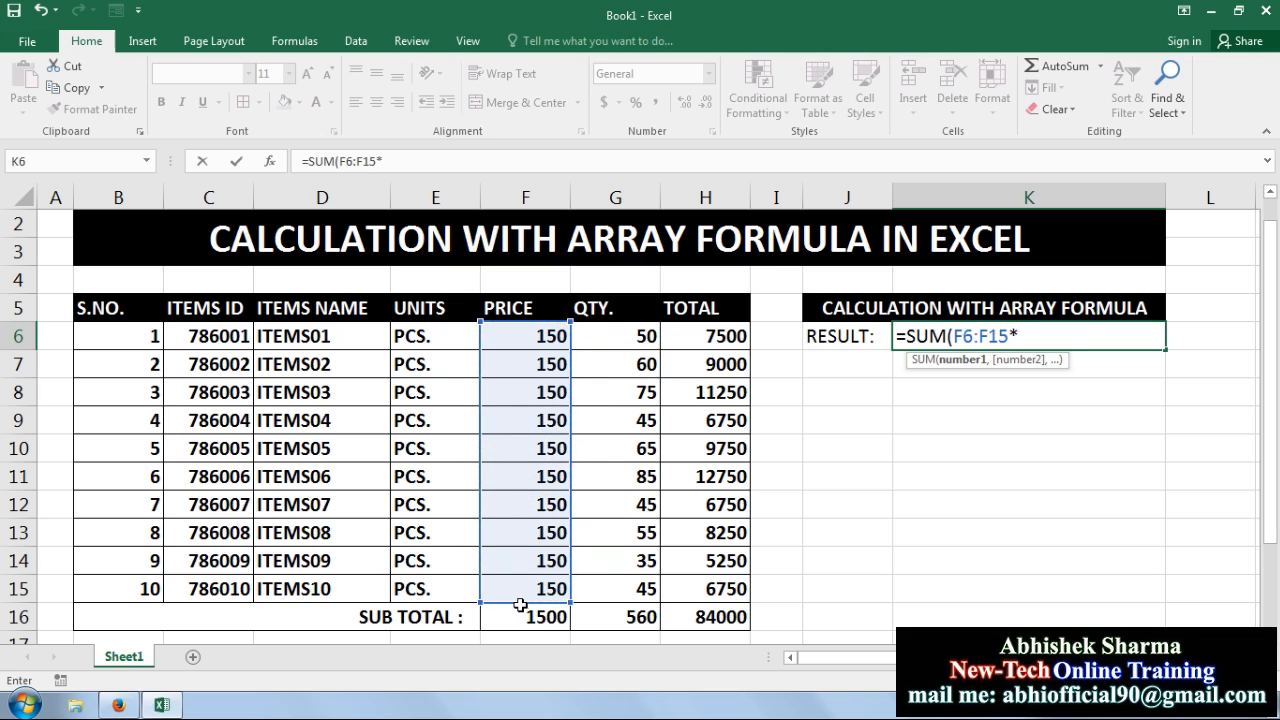
{"action": "left_click_drag", "start_coordinate": [609, 336], "coordinate": [601, 580]}
{"action": "type", "text": ")"}
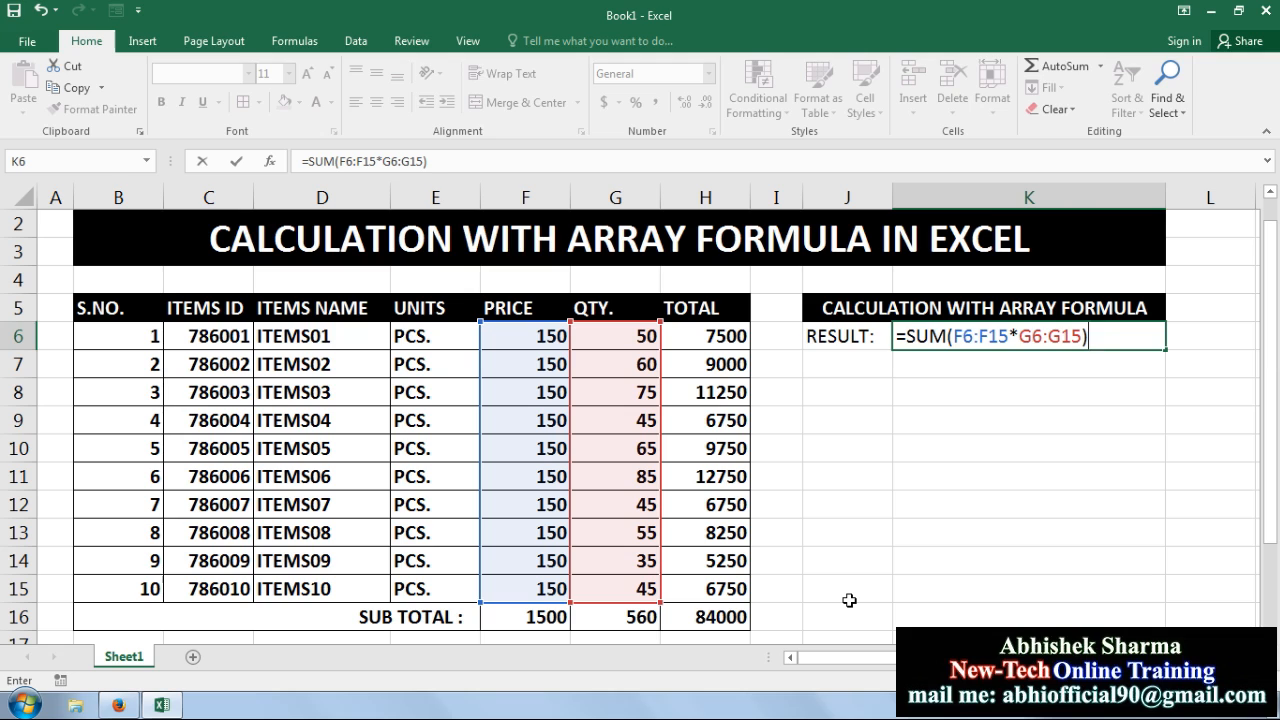
{"action": "key", "text": "ctrl+shift+Return"}
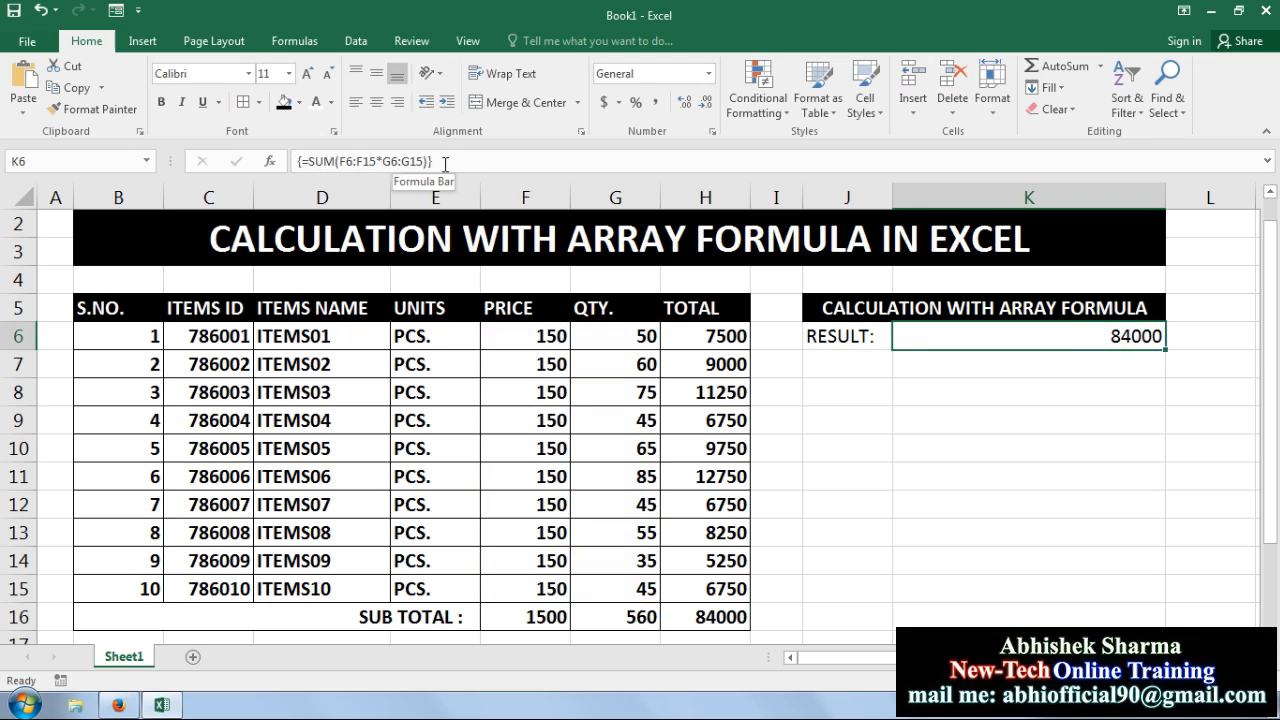
Step: Add borders around the result label and value cells J6:K6
{"action": "left_click", "coordinate": [1038, 440]}
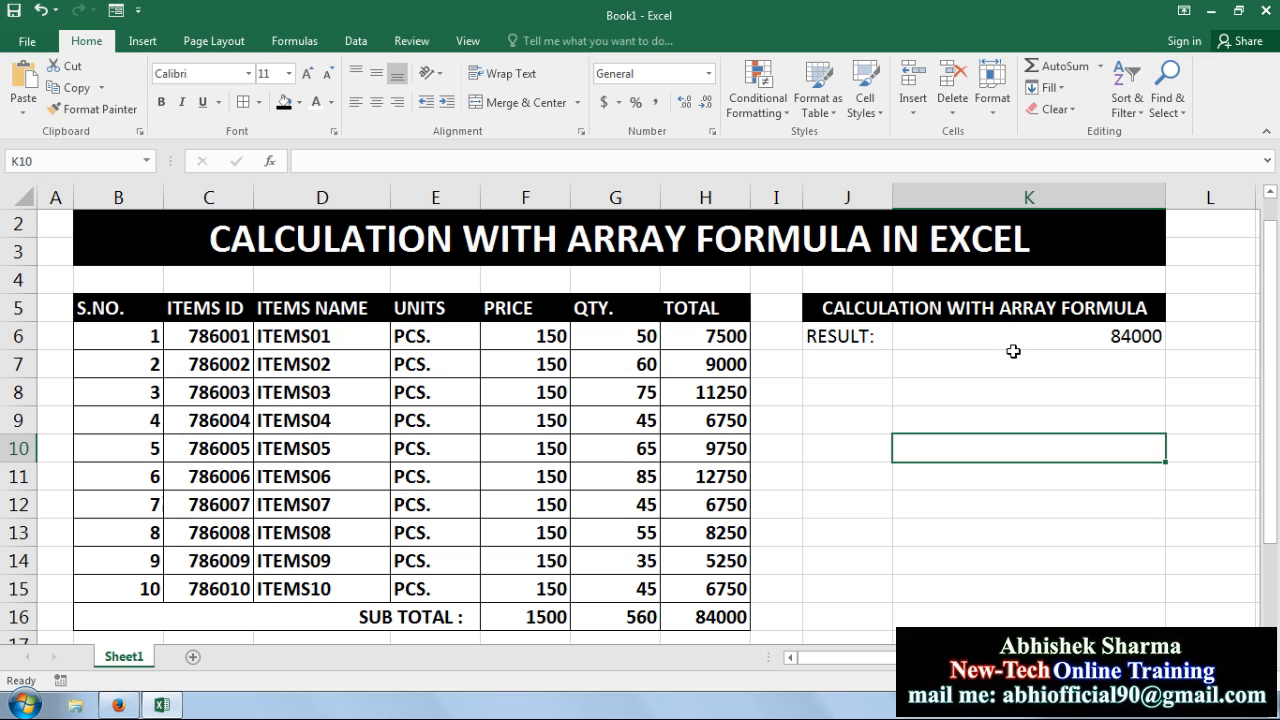
{"action": "left_click_drag", "start_coordinate": [955, 340], "coordinate": [878, 342]}
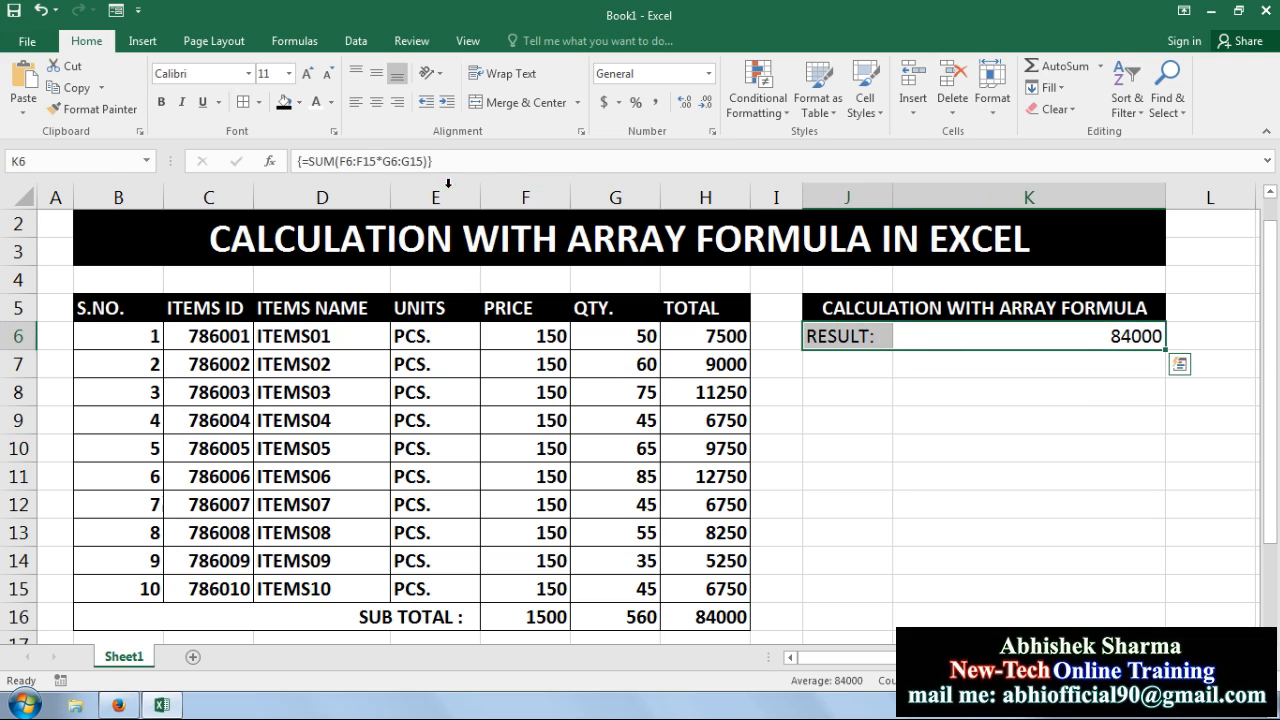
{"action": "left_click", "coordinate": [834, 421]}
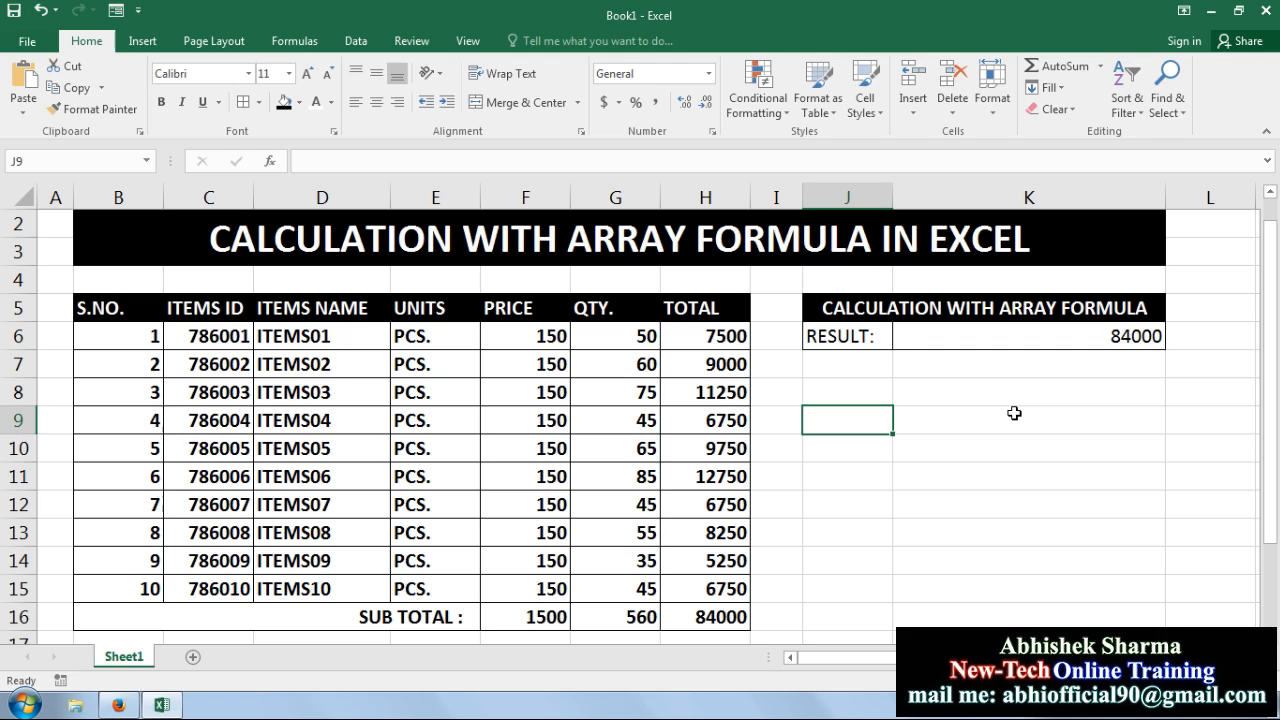
{"action": "right_click", "coordinate": [1150, 705]}
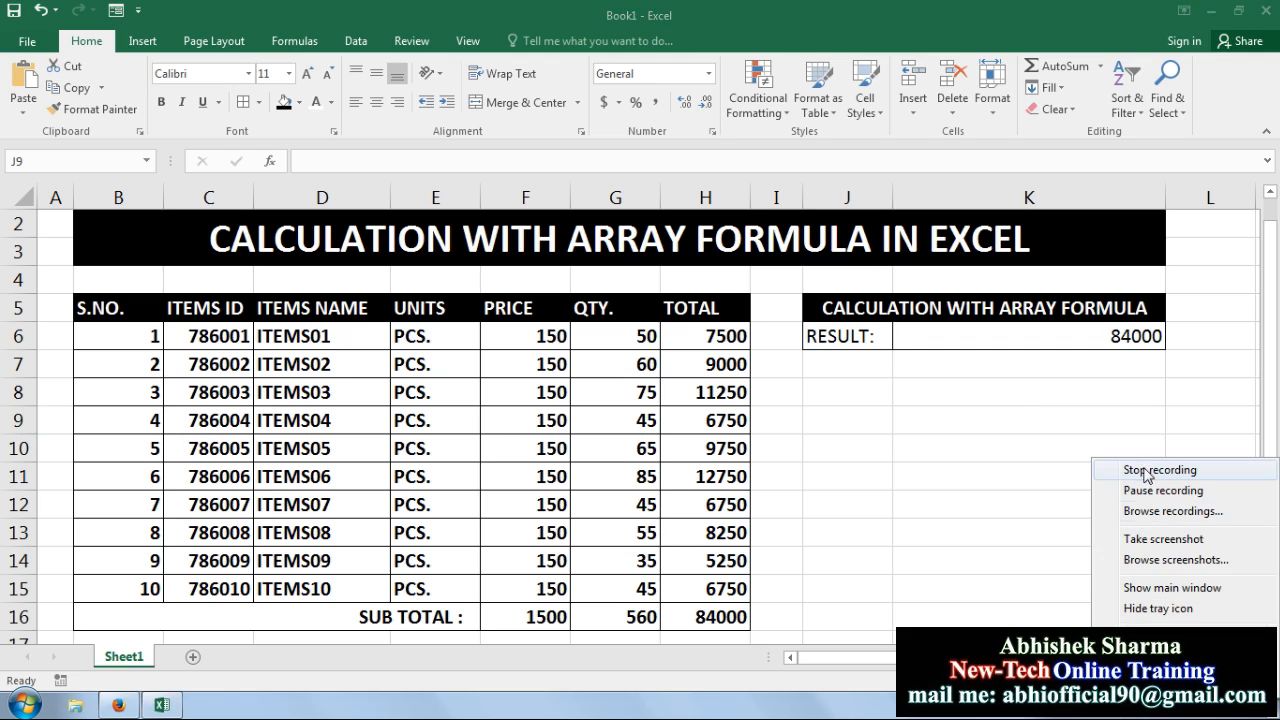